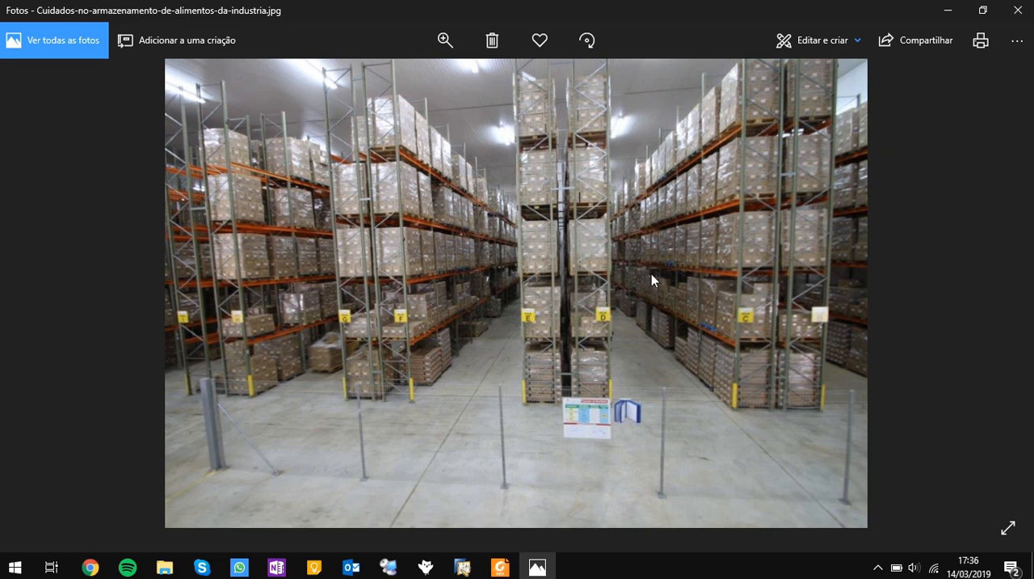
Switch to SAP Business One and open the warehouse bin location field activation settings (Ativação do campo da posição no depósito) for inventory
{"action": "mouse_move", "coordinate": [500, 564]}
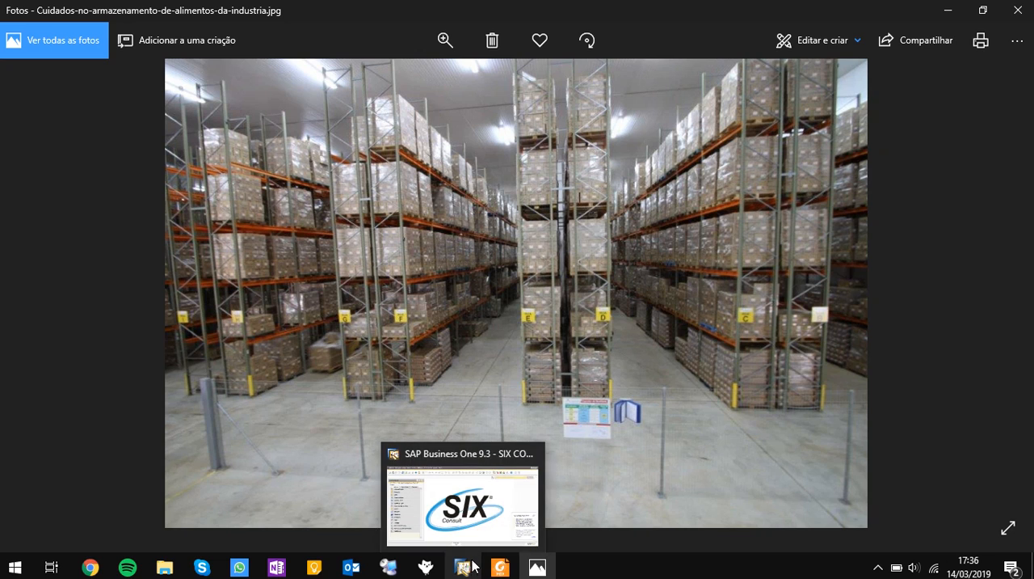
{"action": "left_click", "coordinate": [467, 510]}
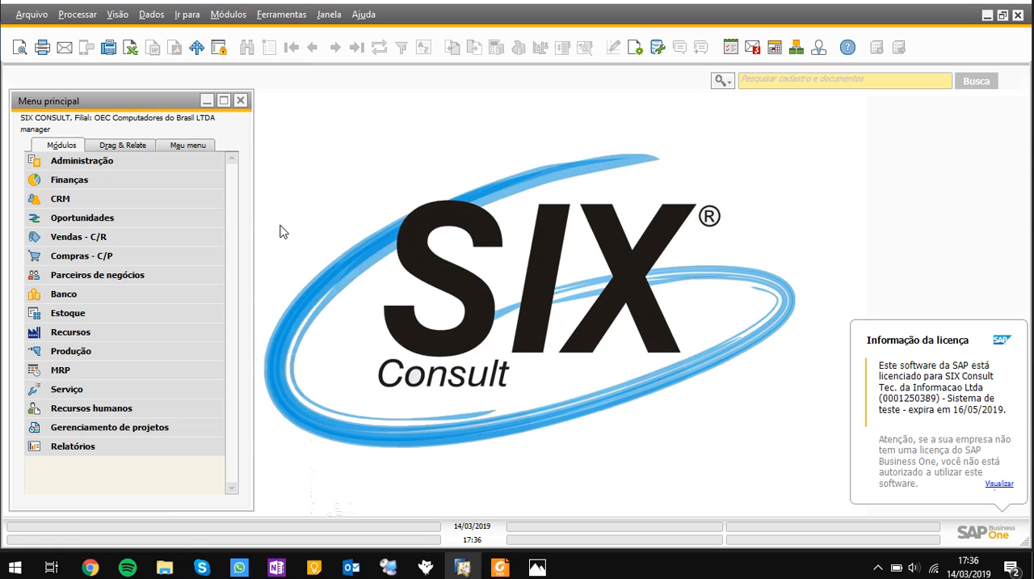
{"action": "left_click", "coordinate": [194, 168]}
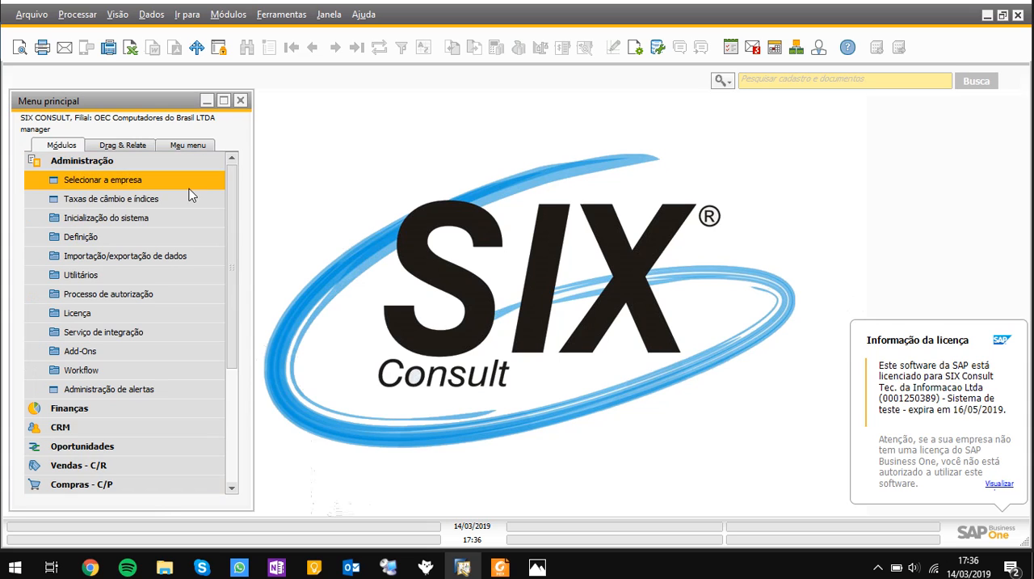
{"action": "left_click", "coordinate": [175, 235]}
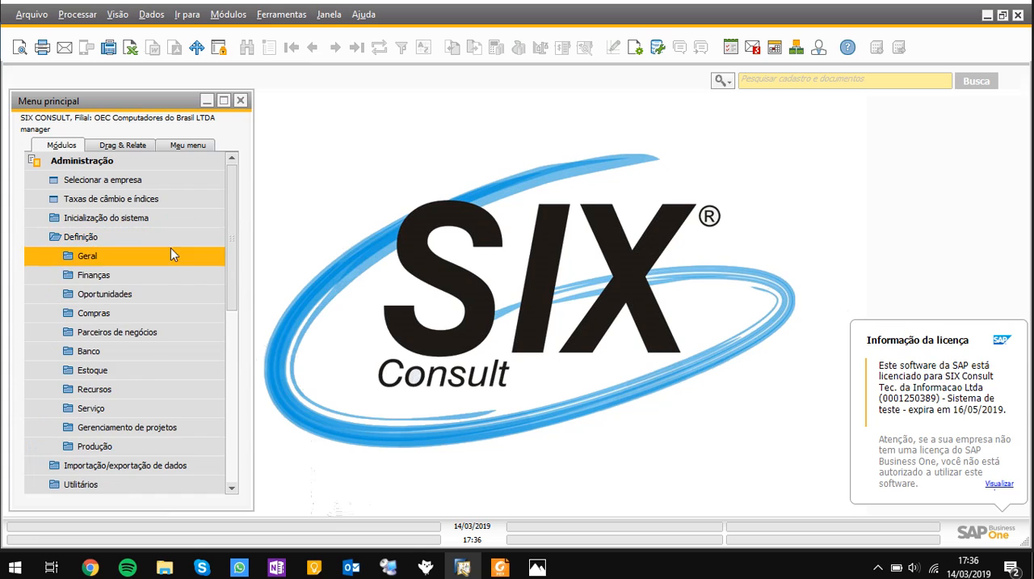
{"action": "left_click", "coordinate": [144, 370]}
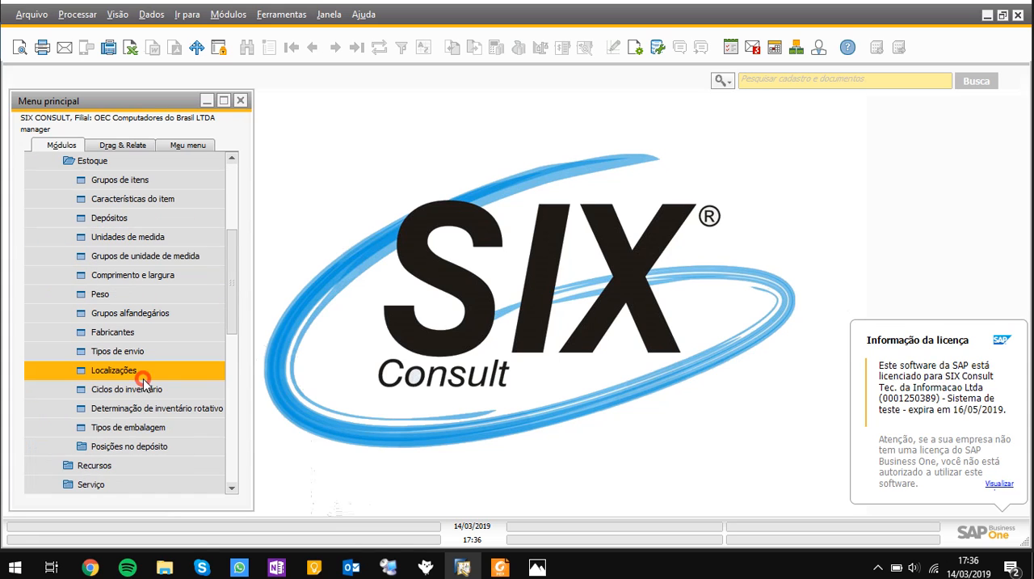
{"action": "left_click", "coordinate": [156, 450]}
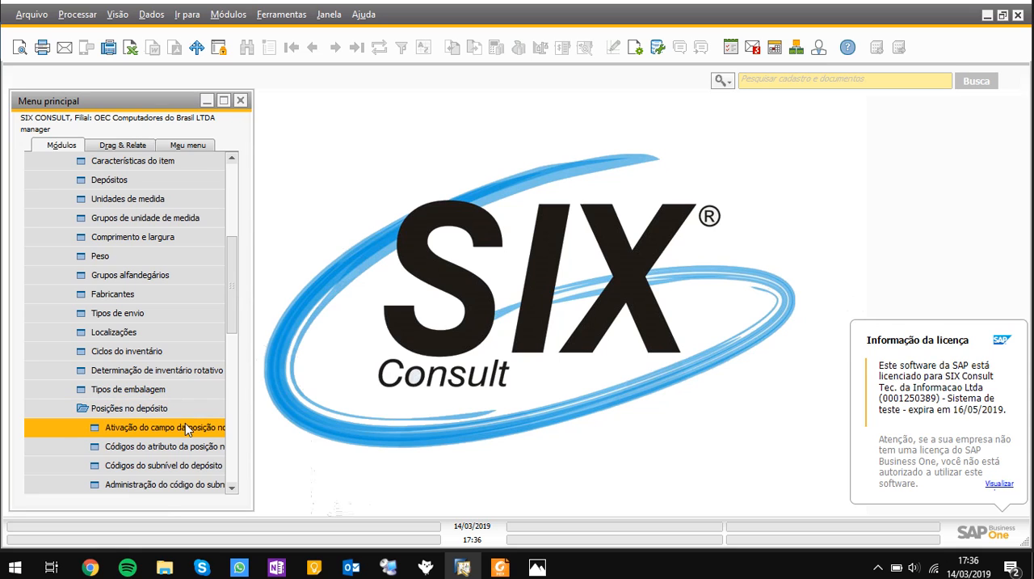
{"action": "left_click", "coordinate": [185, 423]}
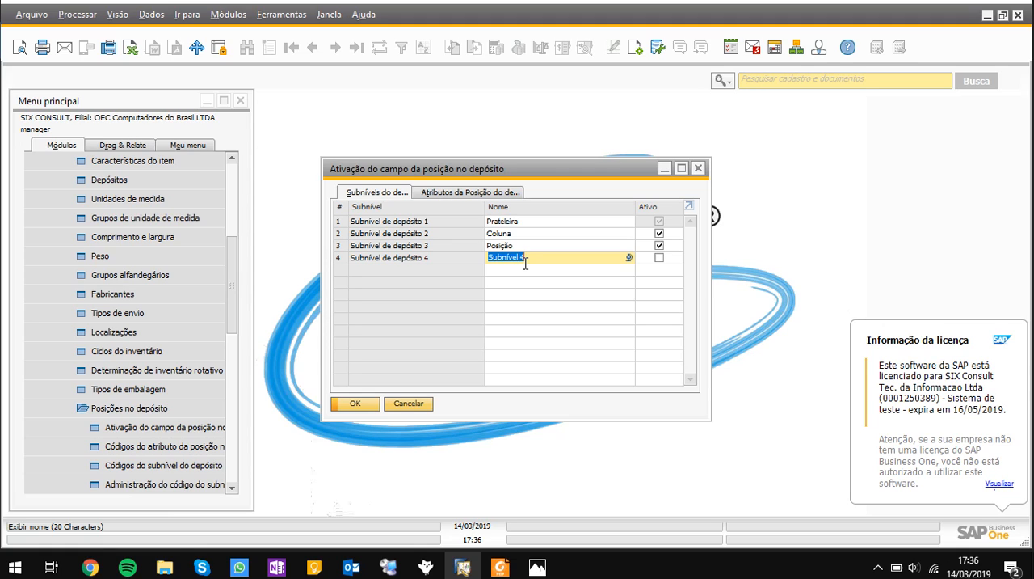
Review the names of the four warehouse sublevels, then close the field activation window without making changes
{"action": "left_click", "coordinate": [534, 223]}
{"action": "left_click", "coordinate": [532, 234]}
{"action": "left_click", "coordinate": [532, 245]}
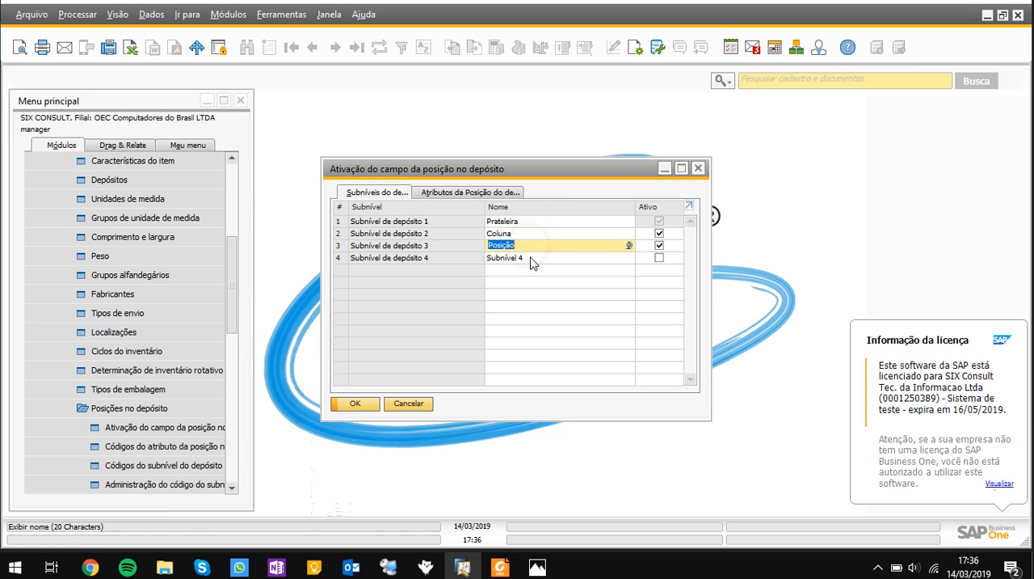
{"action": "left_click", "coordinate": [526, 257]}
{"action": "left_click_drag", "start_coordinate": [540, 257], "coordinate": [503, 259]}
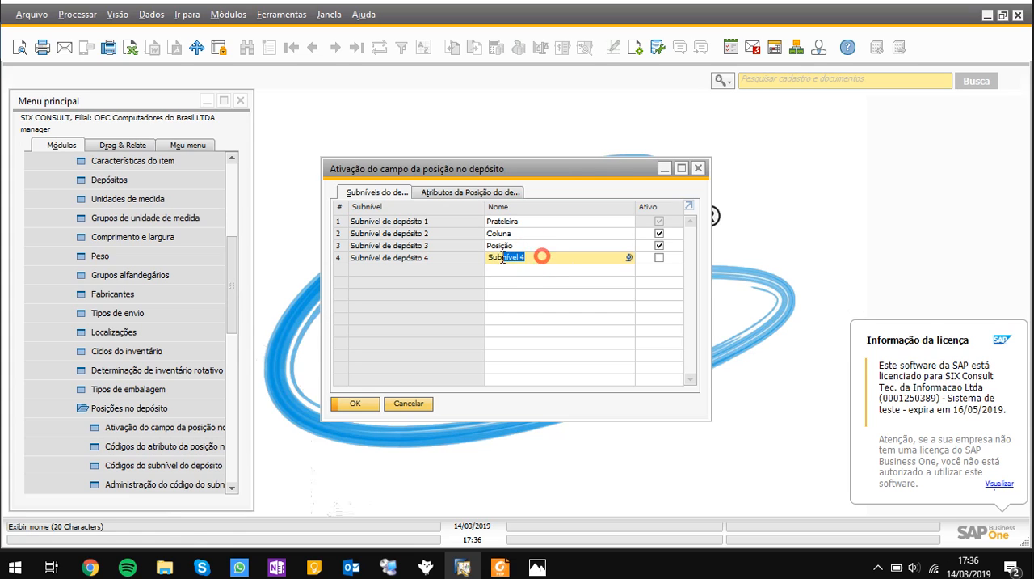
{"action": "left_click", "coordinate": [532, 257]}
{"action": "left_click", "coordinate": [420, 403]}
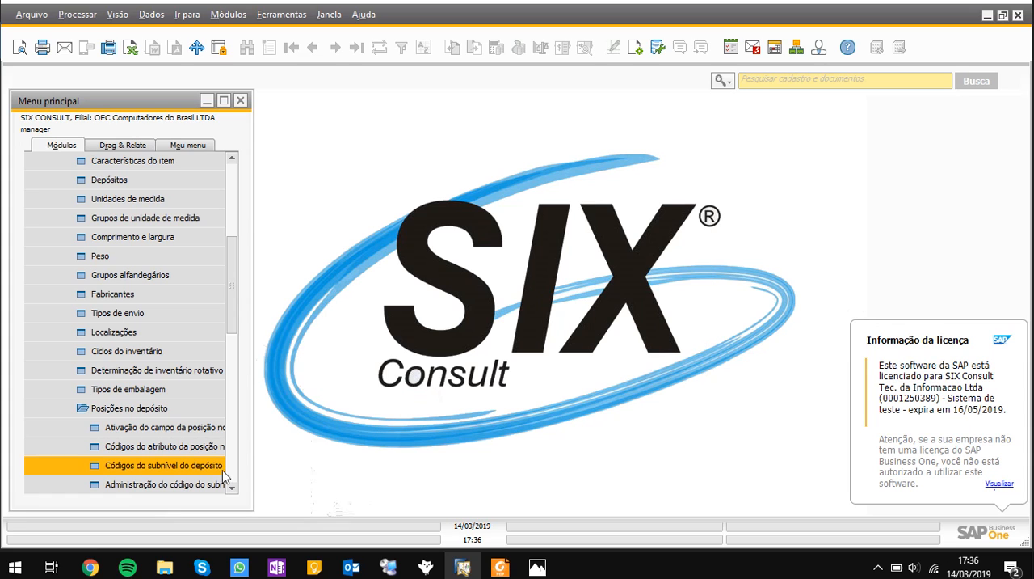
Open the warehouse sublevel codes definition and examine the existing codes of the Prateleira sublevel
{"action": "left_click", "coordinate": [157, 468]}
{"action": "left_click", "coordinate": [566, 183]}
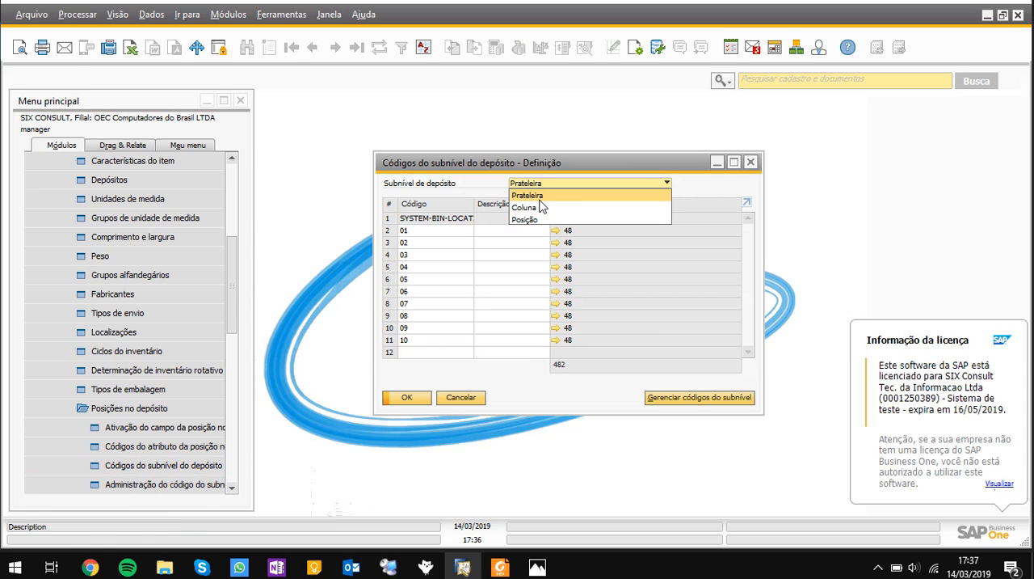
{"action": "left_click", "coordinate": [438, 194]}
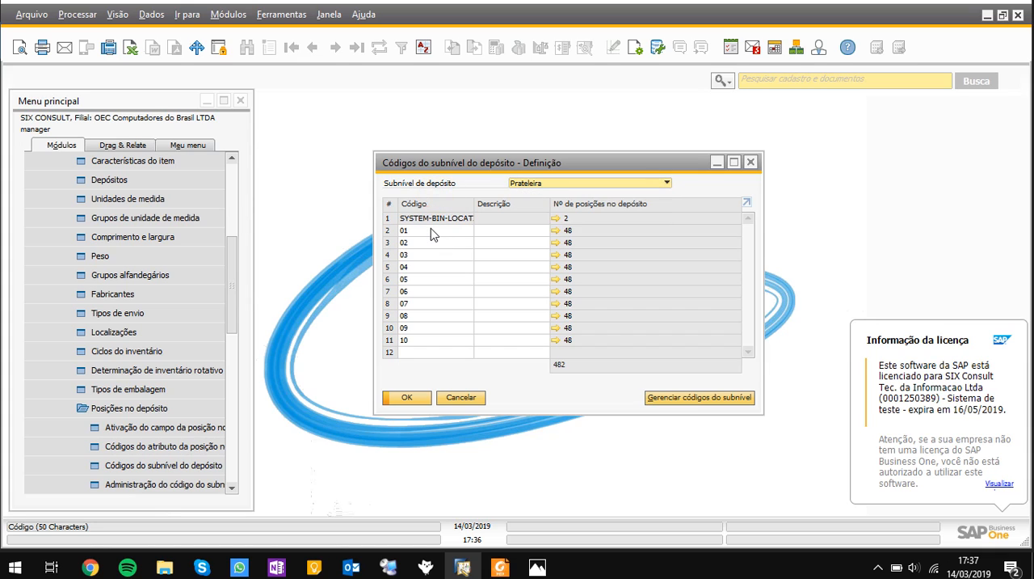
{"action": "left_click", "coordinate": [427, 232]}
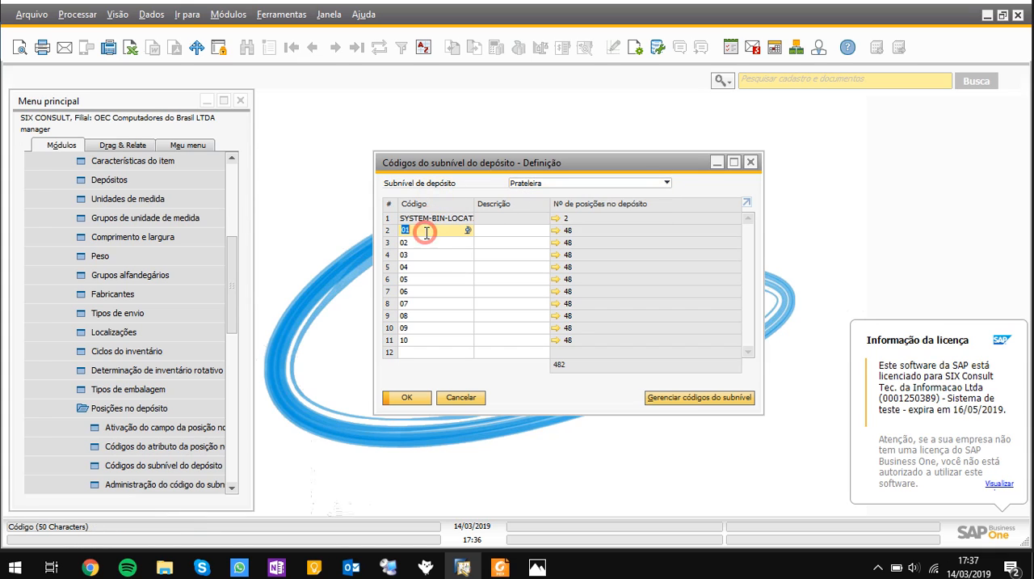
{"action": "left_click", "coordinate": [425, 243]}
{"action": "left_click", "coordinate": [425, 254]}
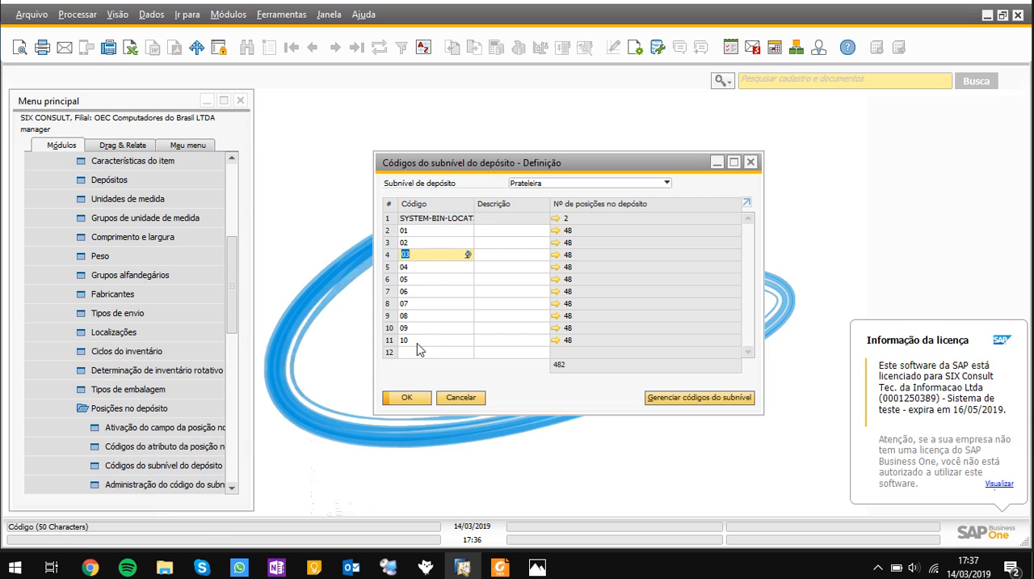
{"action": "left_click", "coordinate": [417, 340]}
{"action": "left_click", "coordinate": [427, 340]}
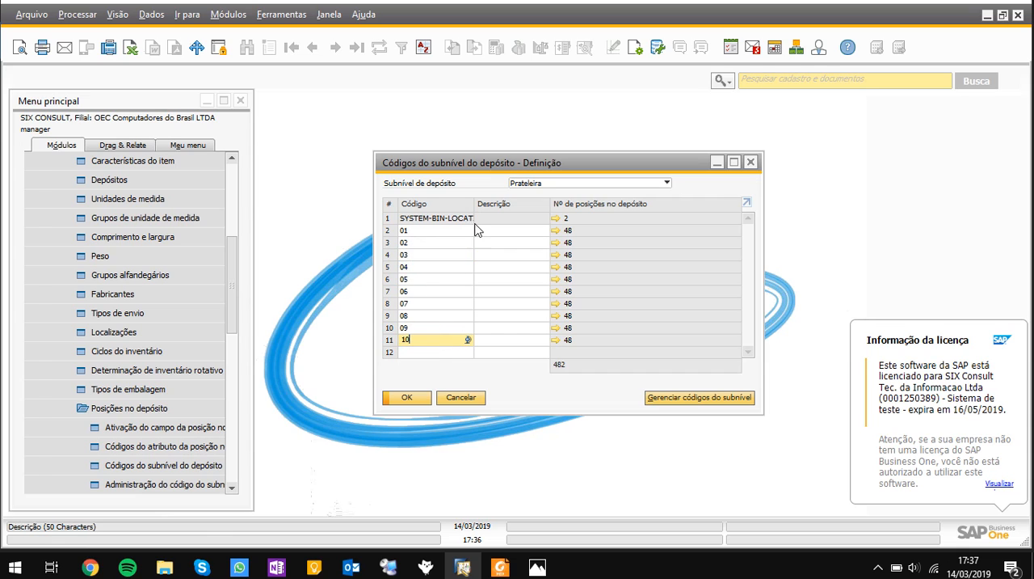
Add code 11 to the Prateleira sublevel and save the update
{"action": "left_click", "coordinate": [424, 353]}
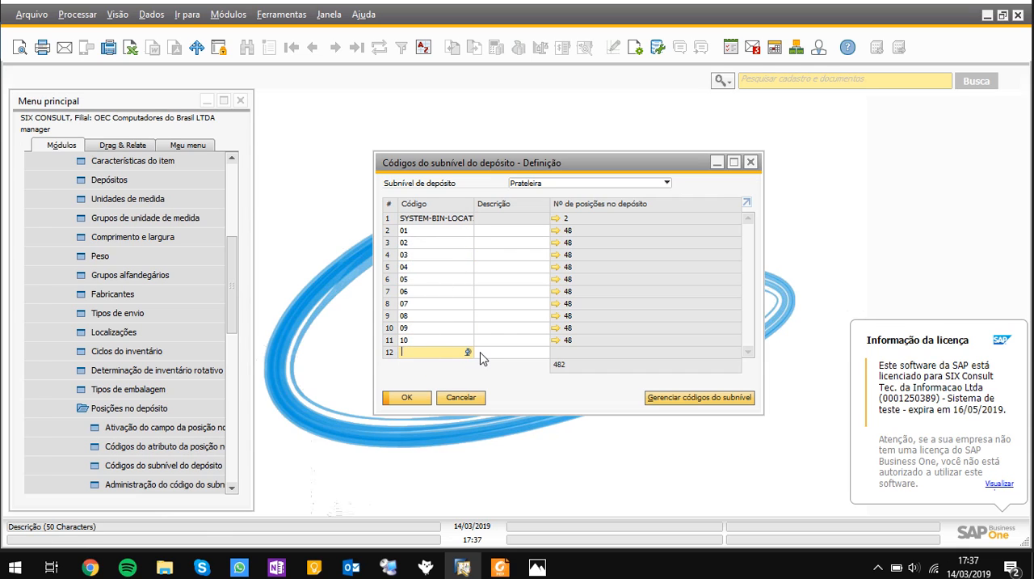
{"action": "type", "text": "11"}
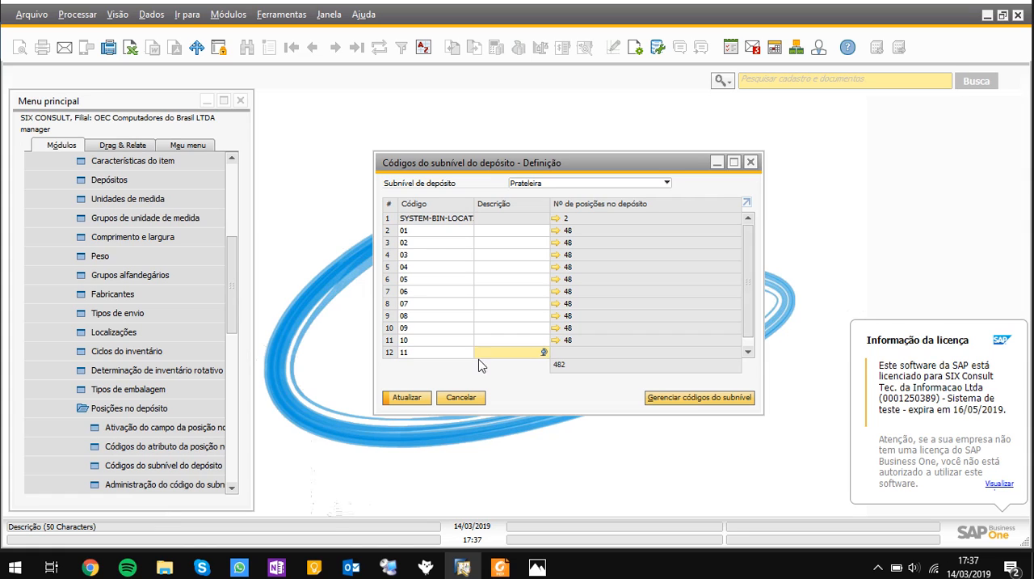
{"action": "left_click", "coordinate": [406, 397]}
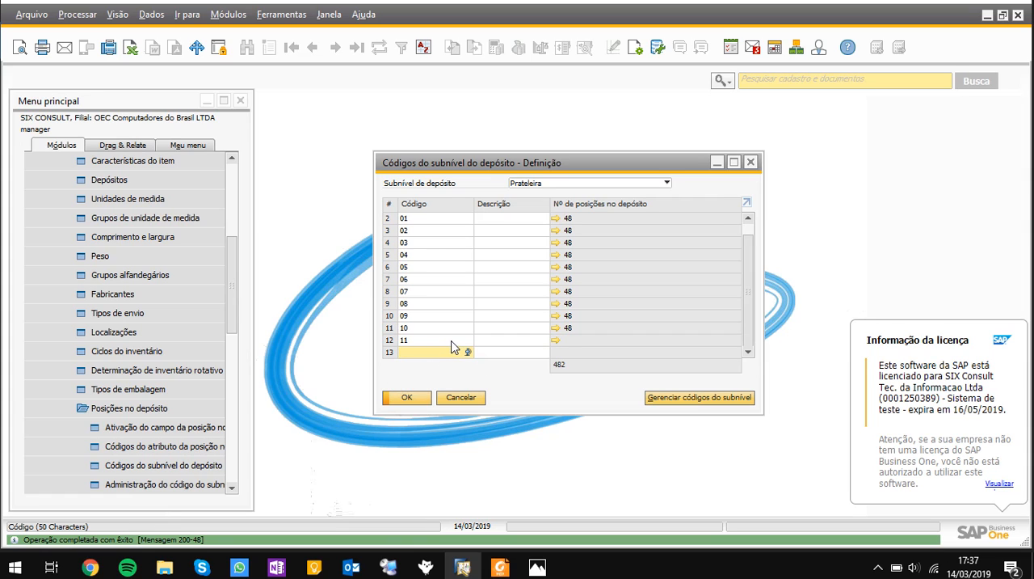
{"action": "scroll", "coordinate": [452, 347], "scroll_direction": "up", "scroll_amount": 1}
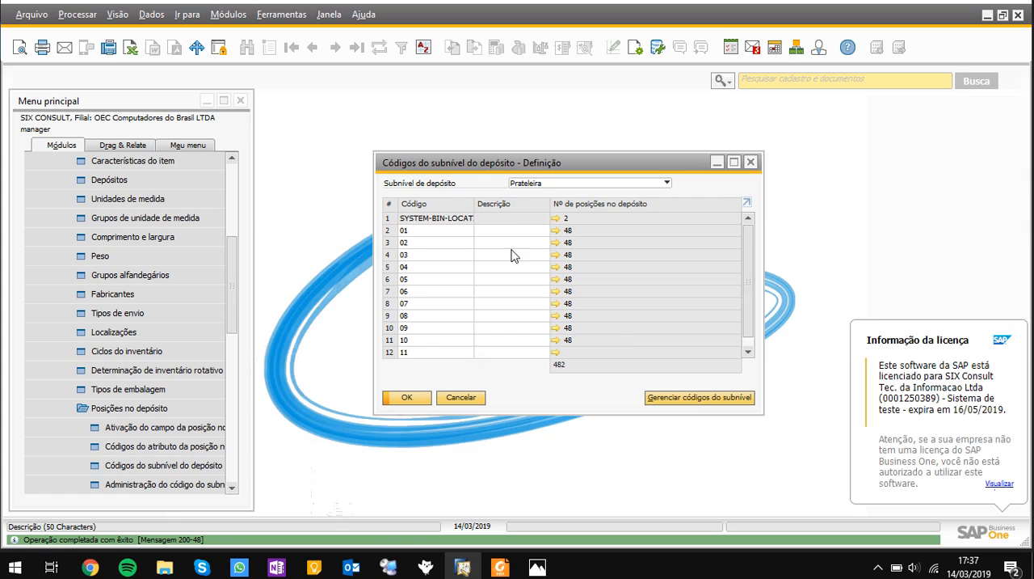
Review the codes defined for the Coluna and Posição sublevels, then return to the Prateleira codes
{"action": "left_click", "coordinate": [535, 185]}
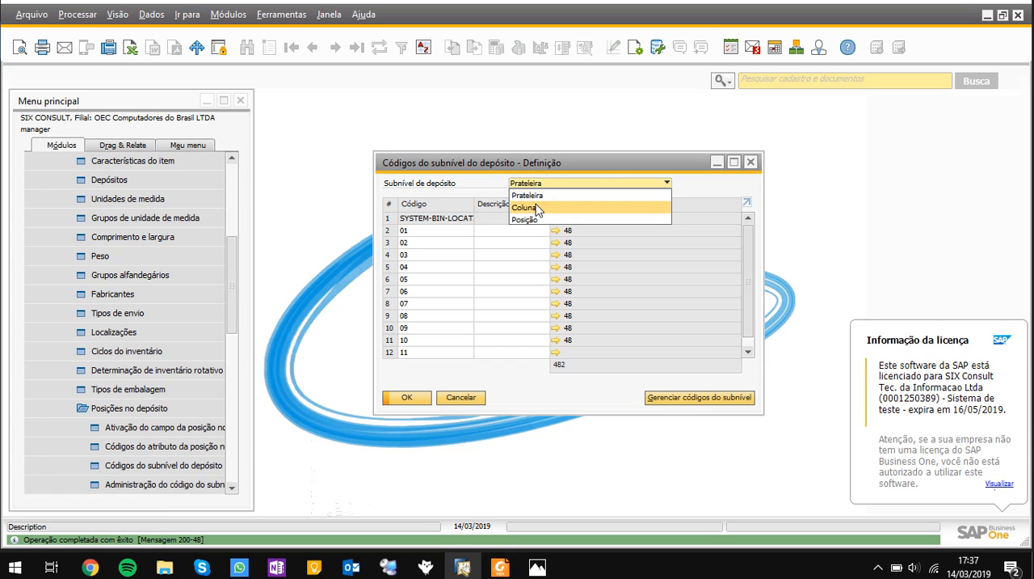
{"action": "left_click", "coordinate": [537, 209]}
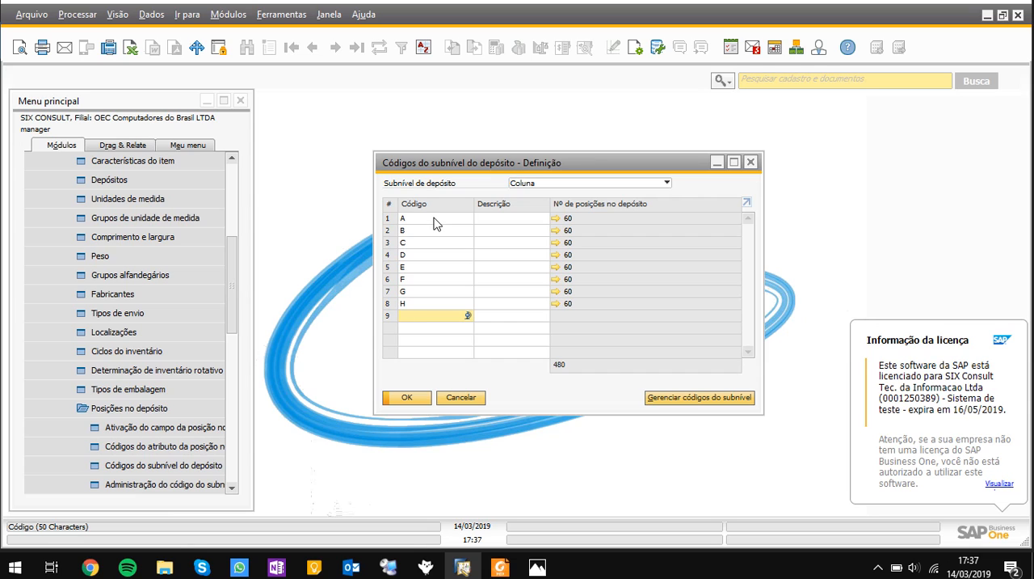
{"action": "left_click", "coordinate": [565, 182]}
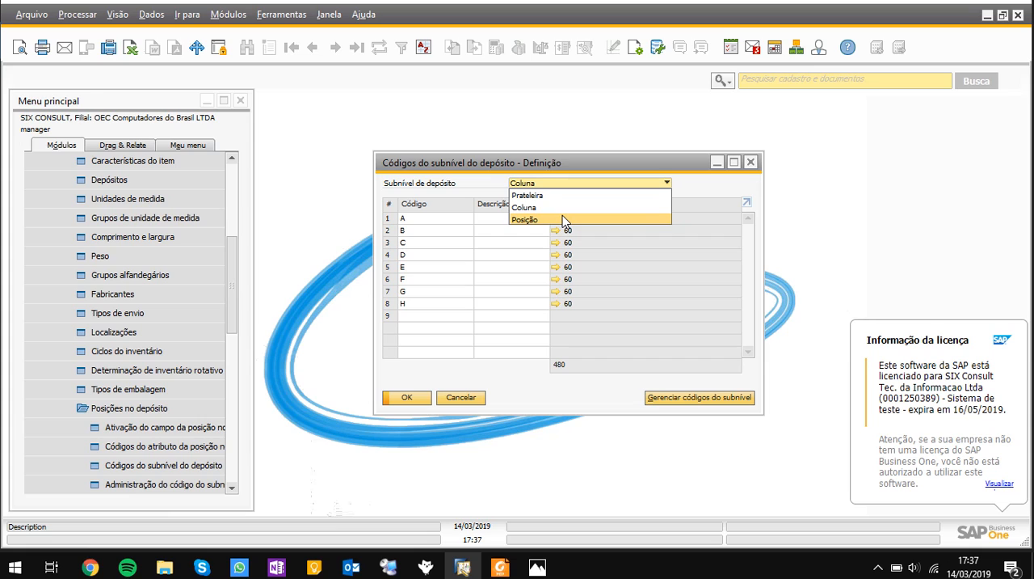
{"action": "left_click", "coordinate": [563, 215]}
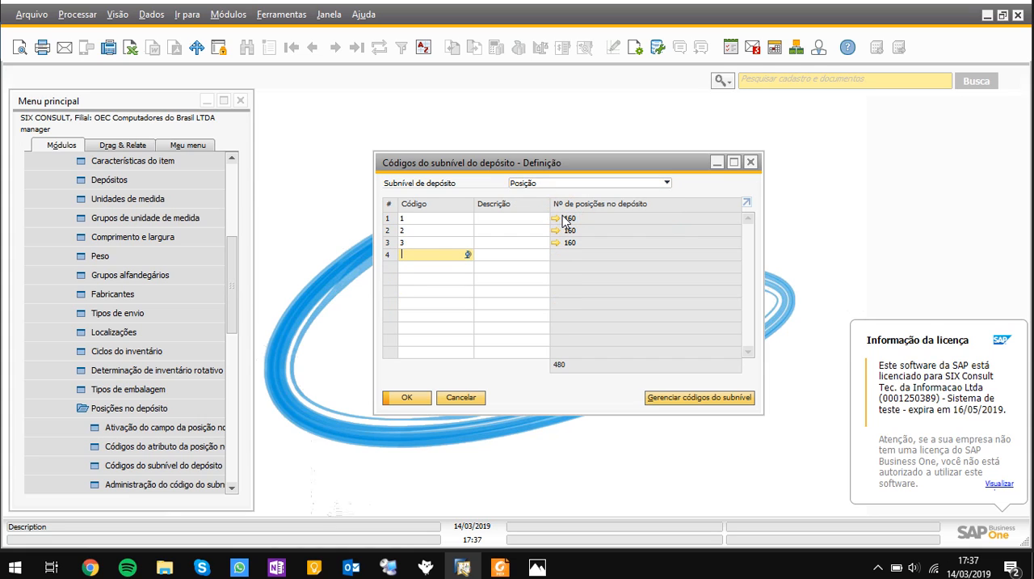
{"action": "left_click", "coordinate": [583, 185]}
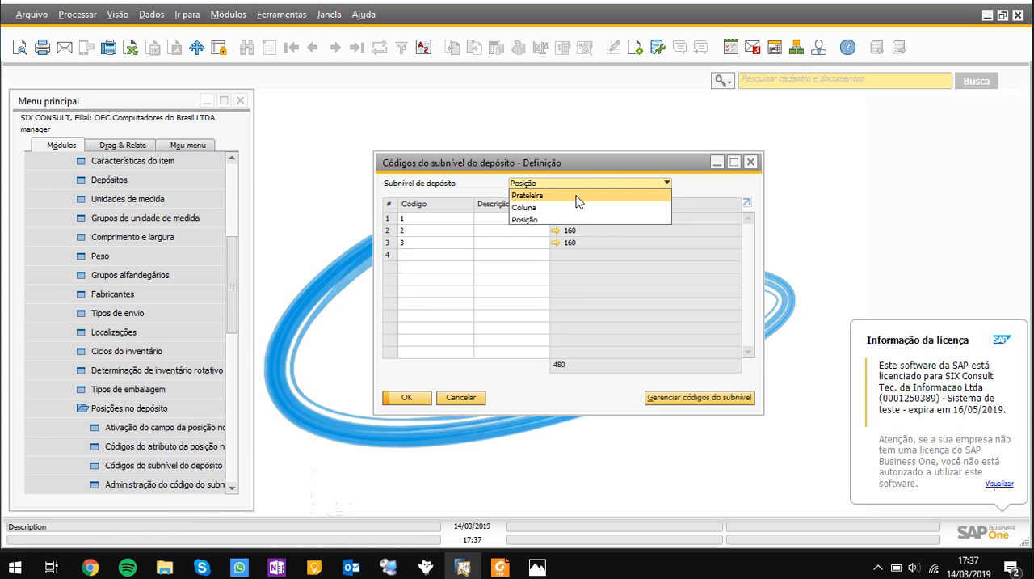
{"action": "left_click", "coordinate": [556, 195]}
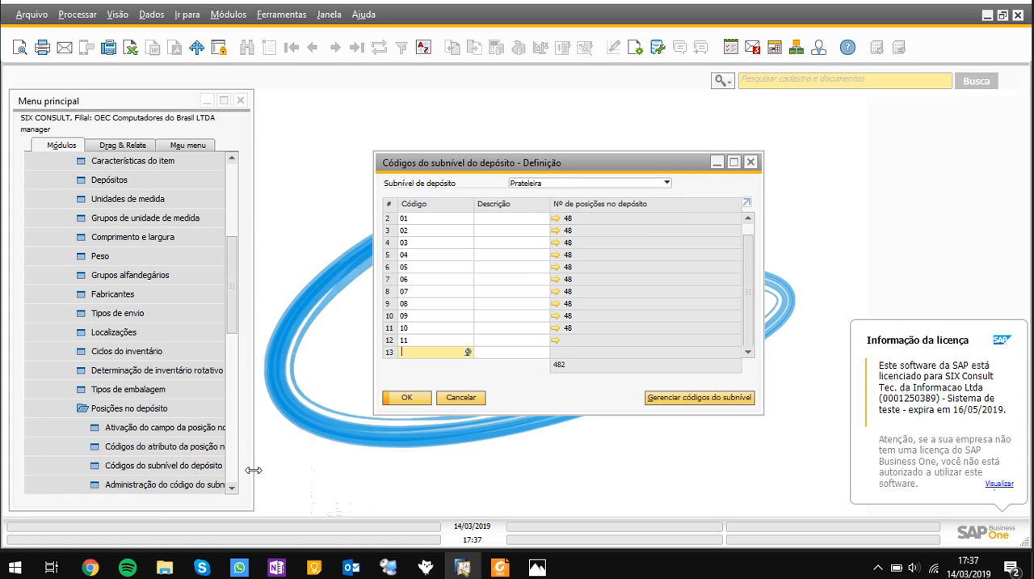
{"action": "left_click", "coordinate": [524, 185]}
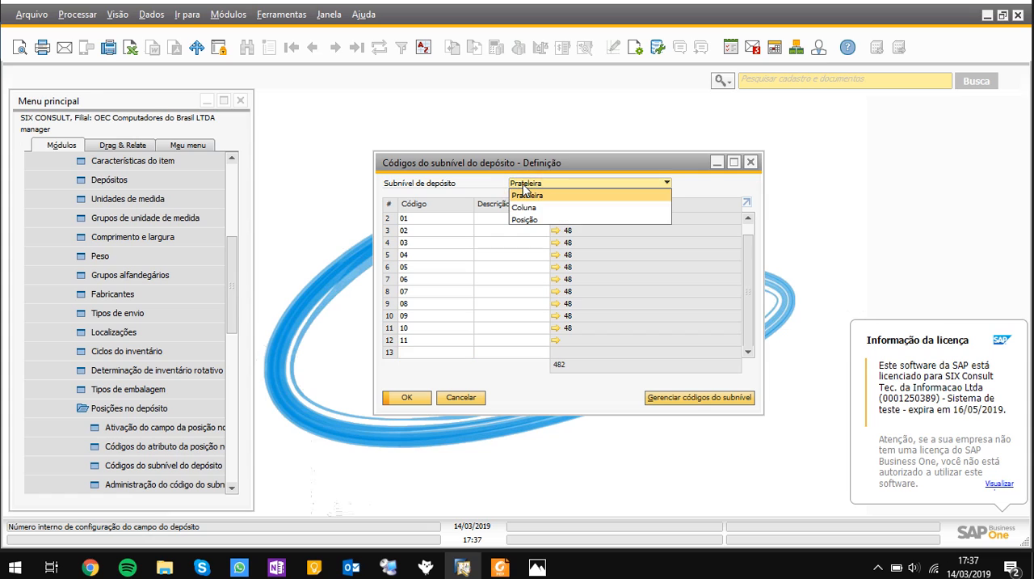
{"action": "left_click", "coordinate": [523, 207]}
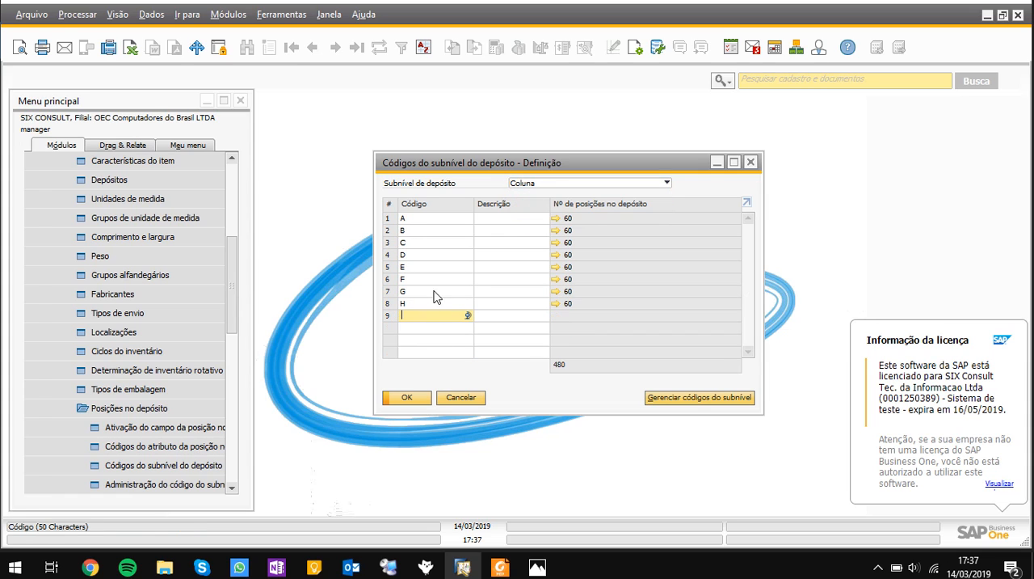
{"action": "left_click", "coordinate": [524, 184]}
{"action": "left_click", "coordinate": [524, 194]}
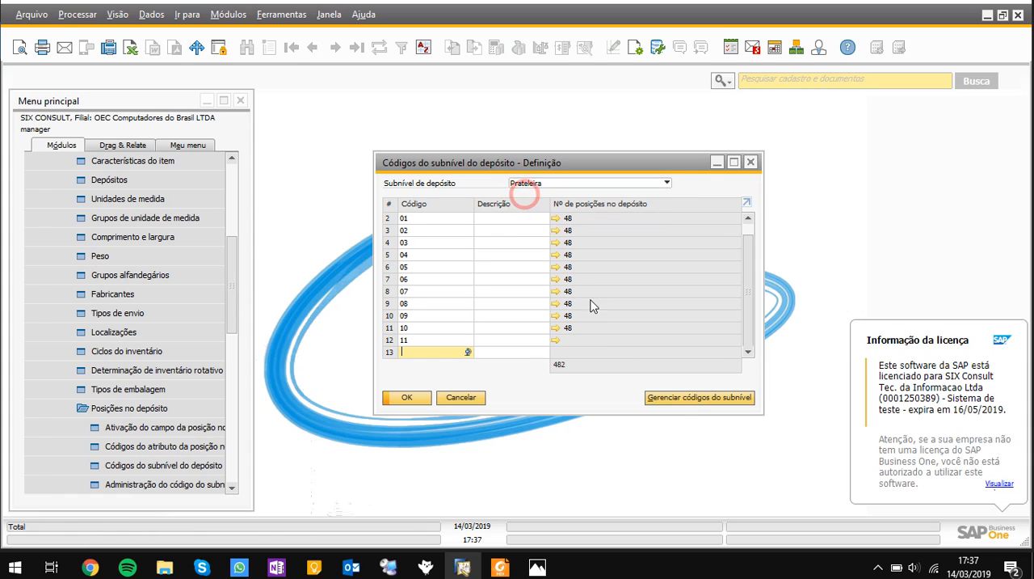
Open the warehouse sublevel code administration window (Administração do código do subnível do depósito)
{"action": "left_click", "coordinate": [691, 400]}
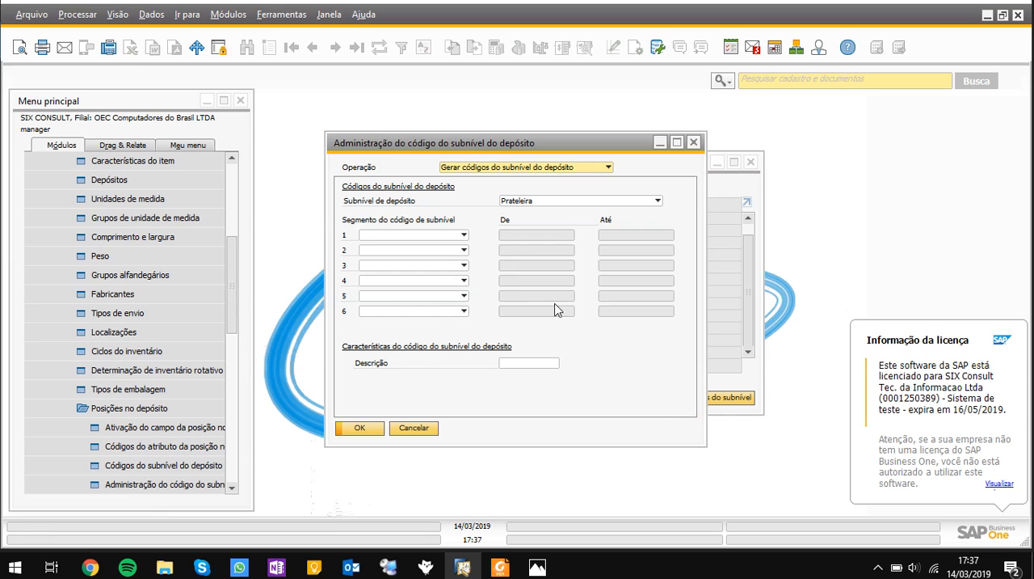
{"action": "left_click", "coordinate": [427, 429]}
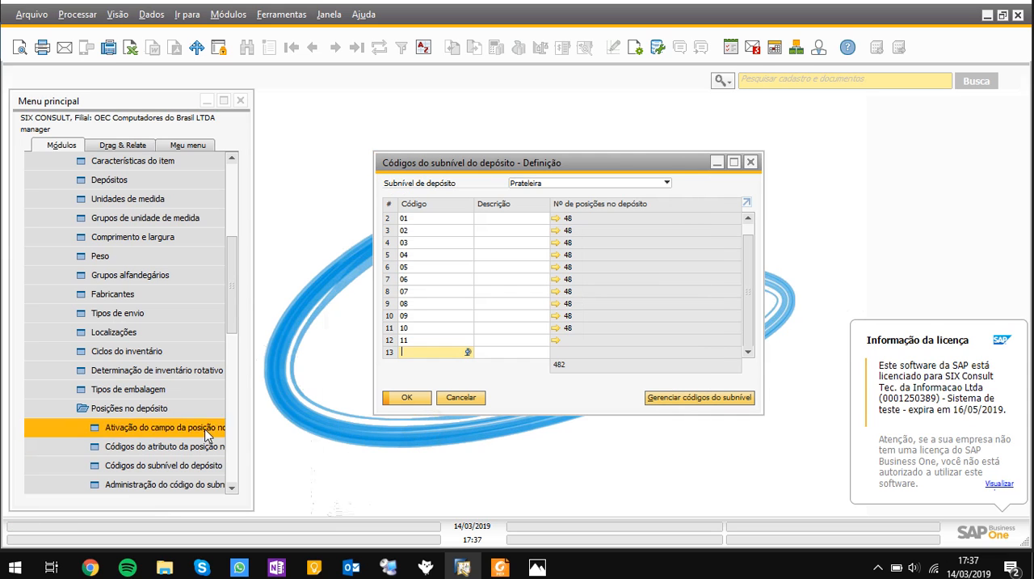
{"action": "left_click", "coordinate": [185, 483]}
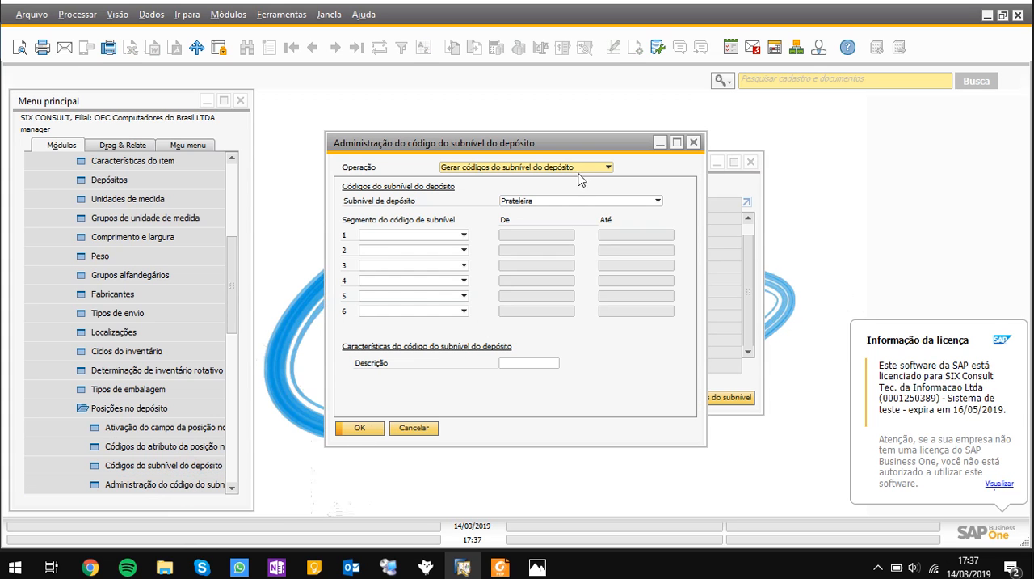
Reposition the sublevel codes and administration windows with the administration window in front, and examine its available operations
{"action": "left_click_drag", "start_coordinate": [569, 149], "coordinate": [646, 134]}
{"action": "left_click_drag", "start_coordinate": [395, 165], "coordinate": [337, 187]}
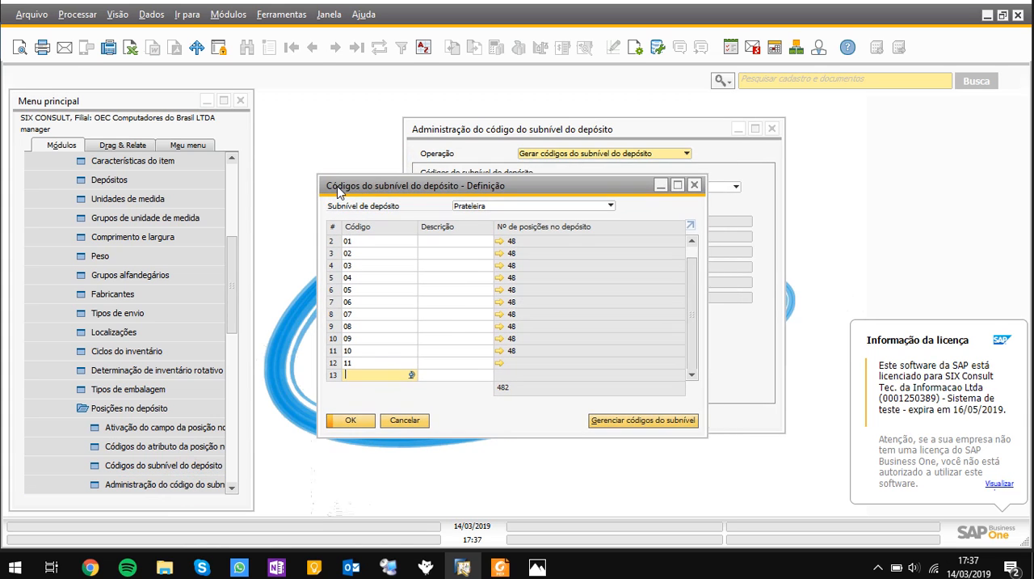
{"action": "left_click", "coordinate": [443, 145]}
{"action": "left_click_drag", "start_coordinate": [476, 132], "coordinate": [426, 153]}
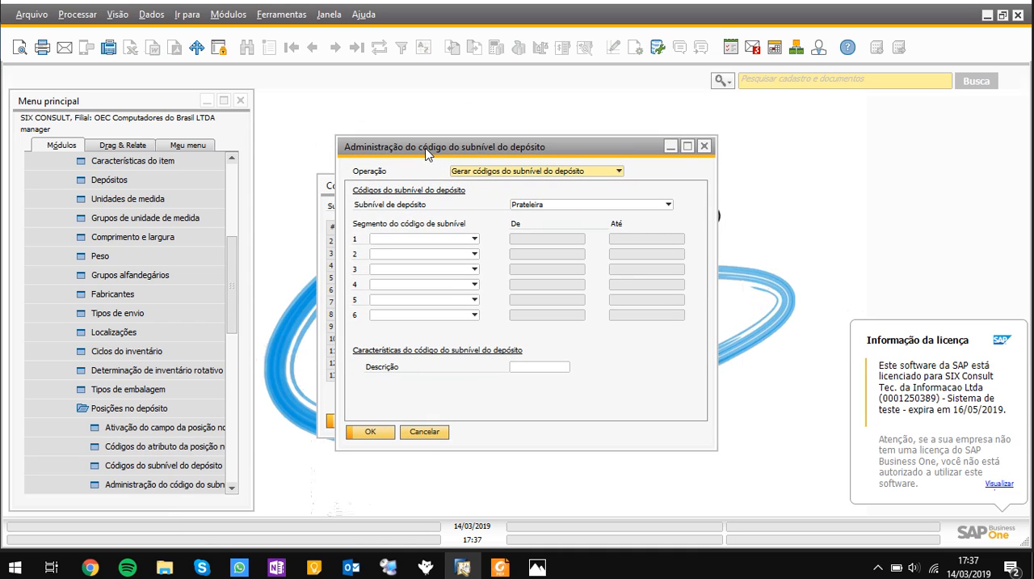
{"action": "left_click", "coordinate": [496, 175]}
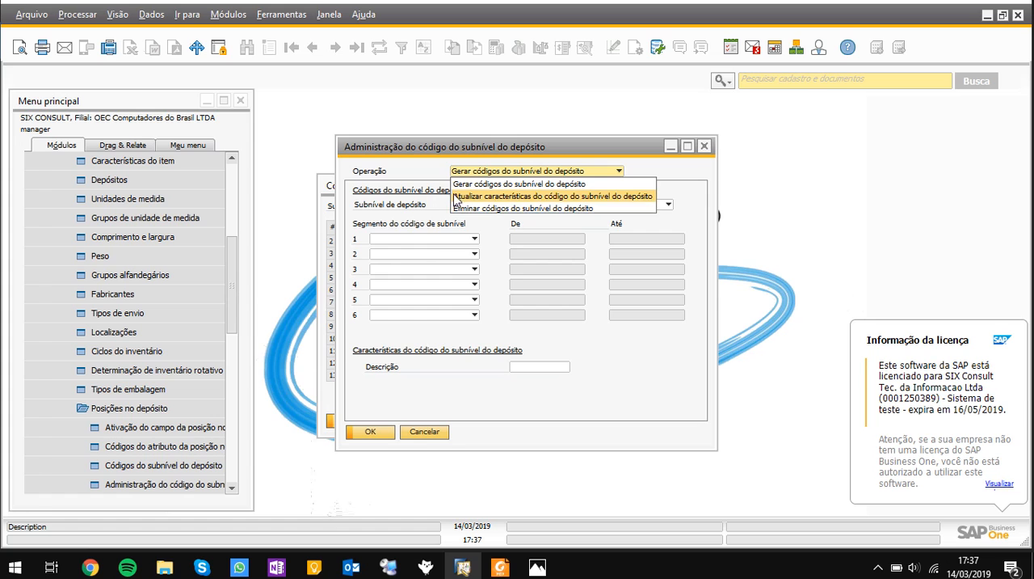
{"action": "left_click", "coordinate": [441, 150]}
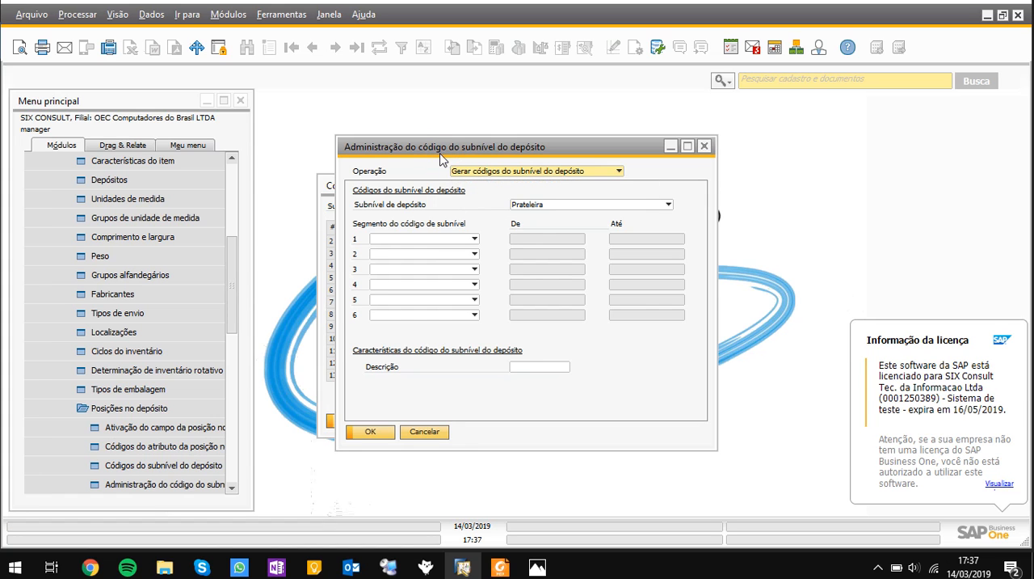
Place the sublevel code administration and definition windows side by side, keeping Prateleira as the sublevel for code generation
{"action": "left_click_drag", "start_coordinate": [441, 153], "coordinate": [622, 142]}
{"action": "left_click_drag", "start_coordinate": [484, 185], "coordinate": [292, 140]}
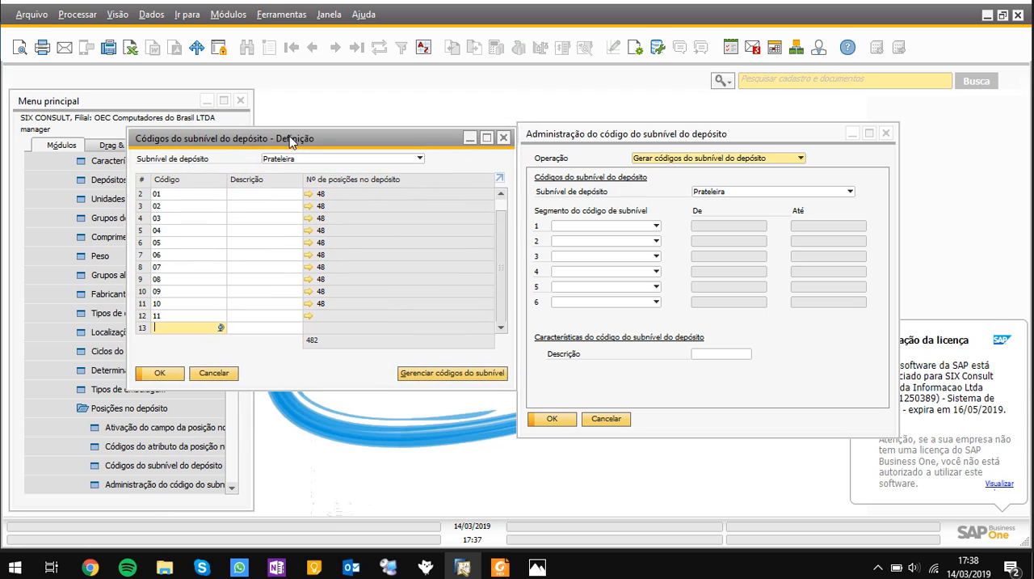
{"action": "left_click", "coordinate": [719, 192]}
{"action": "left_click", "coordinate": [722, 195]}
Generate Prateleira sublevel codes using a numeric (Numérico) first segment ranging from 12 to 15
{"action": "left_click", "coordinate": [654, 227]}
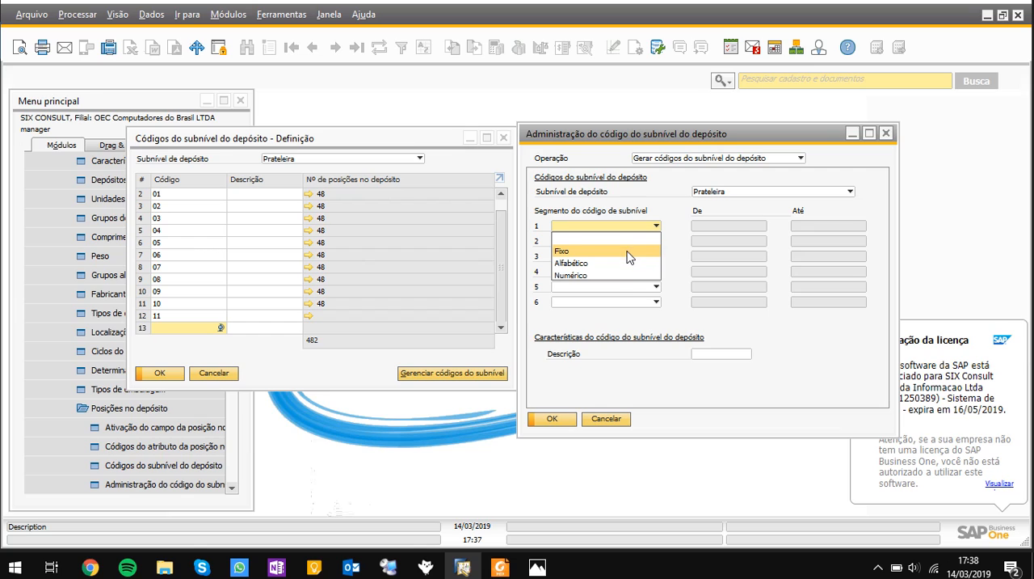
{"action": "left_click", "coordinate": [602, 275]}
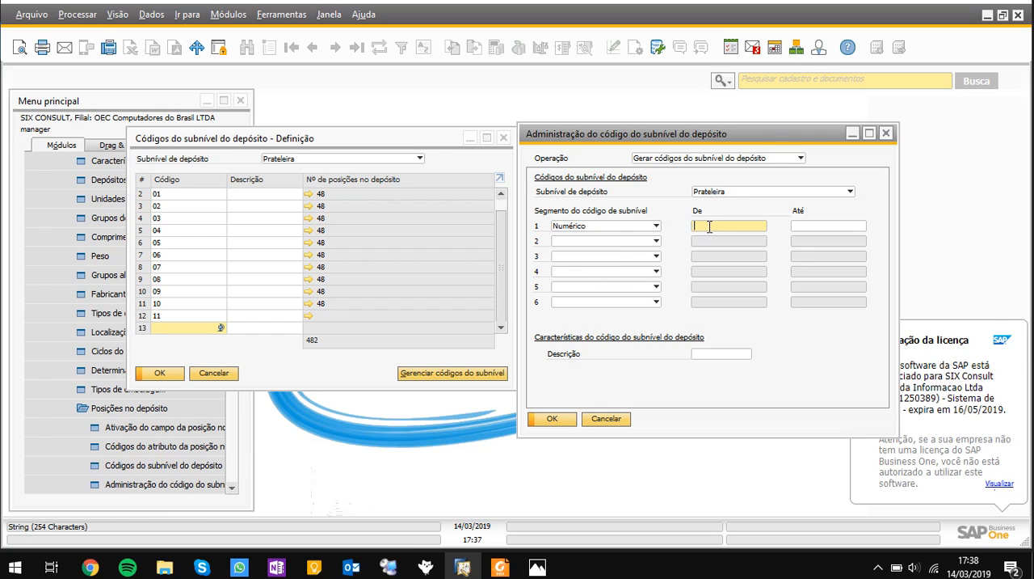
{"action": "type", "text": "12"}
{"action": "key", "text": "Tab"}
{"action": "type", "text": "15"}
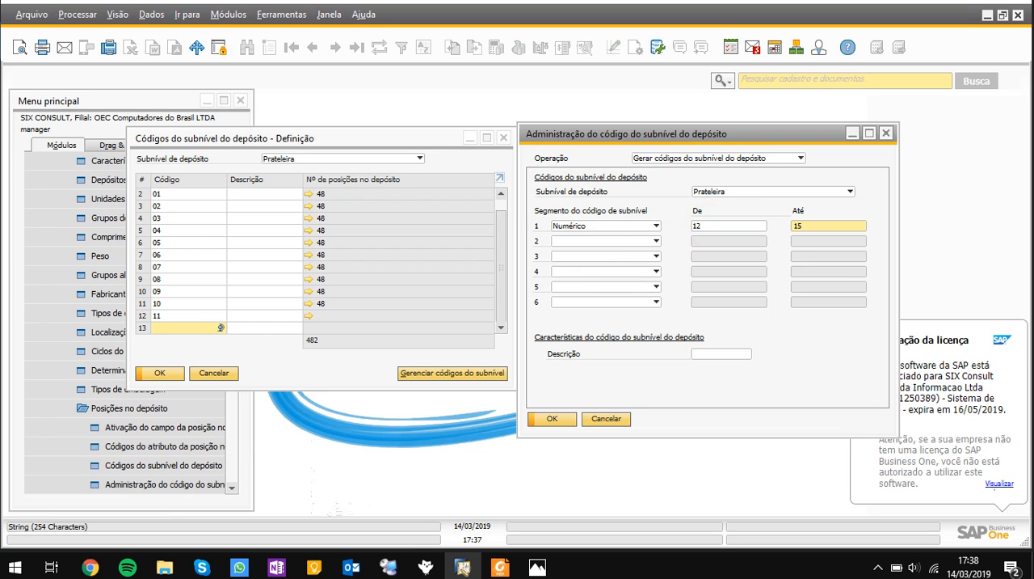
{"action": "key", "text": "Tab"}
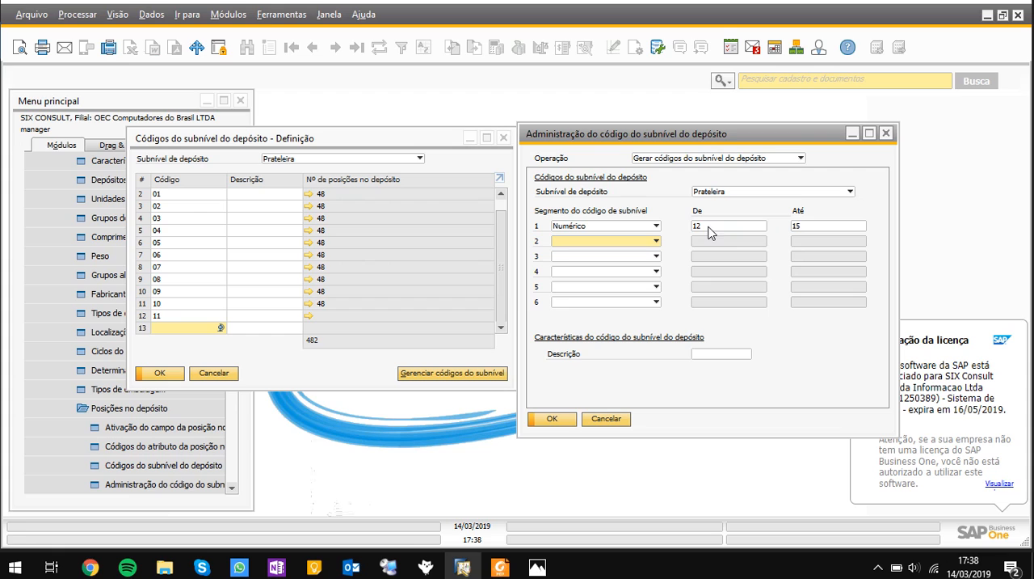
{"action": "left_click", "coordinate": [556, 418]}
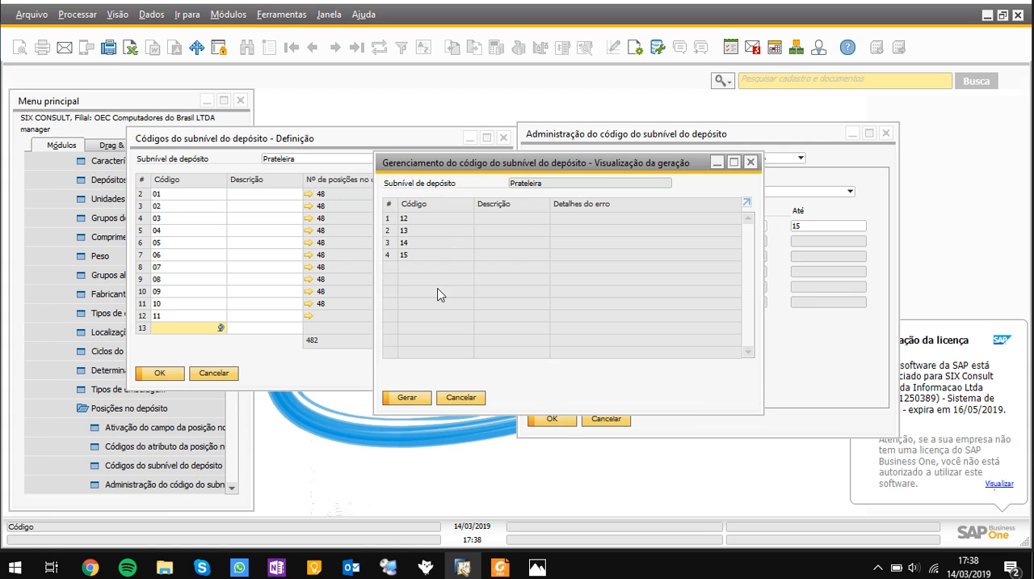
{"action": "left_click", "coordinate": [406, 397]}
Reopen the warehouse sublevel code definition to review the Prateleira codes, then close it and the code administration window
{"action": "left_click", "coordinate": [285, 373]}
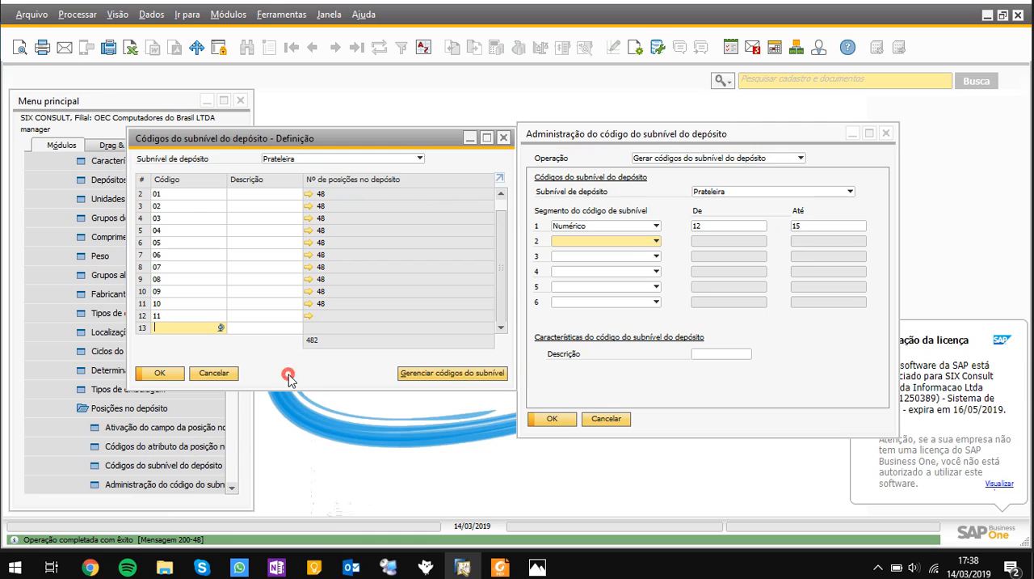
{"action": "left_click", "coordinate": [229, 373]}
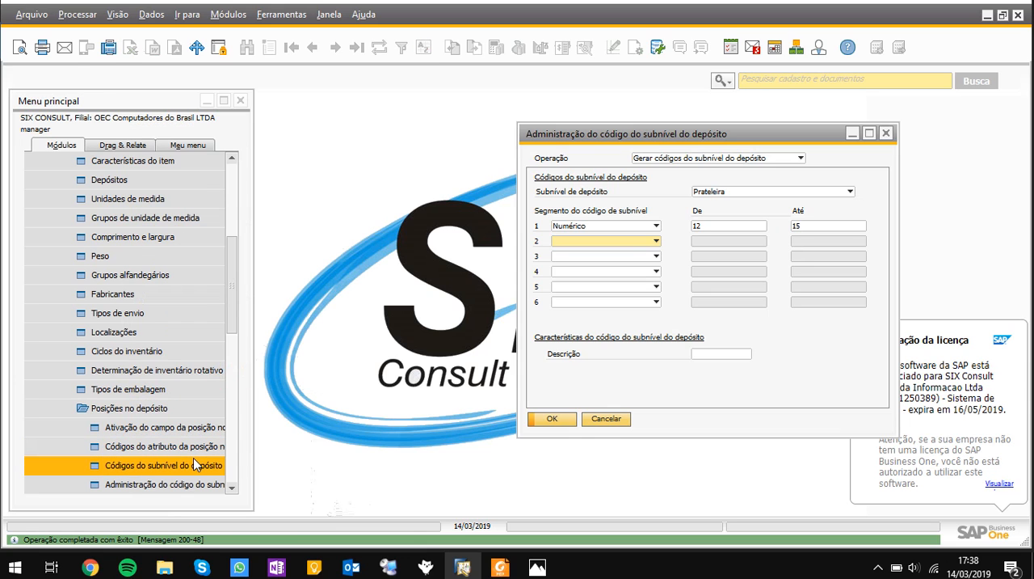
{"action": "left_click", "coordinate": [194, 458]}
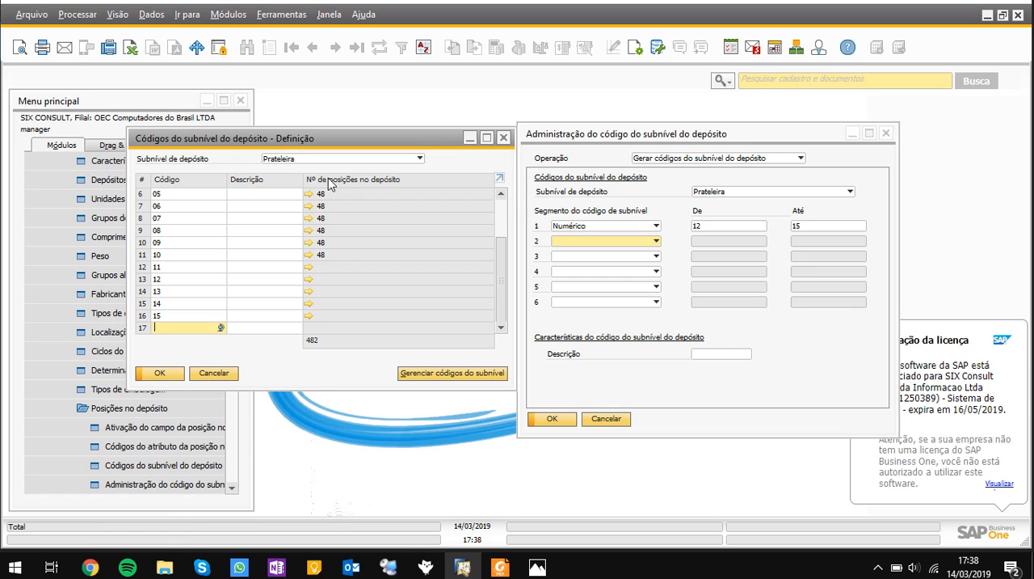
{"action": "left_click", "coordinate": [221, 374]}
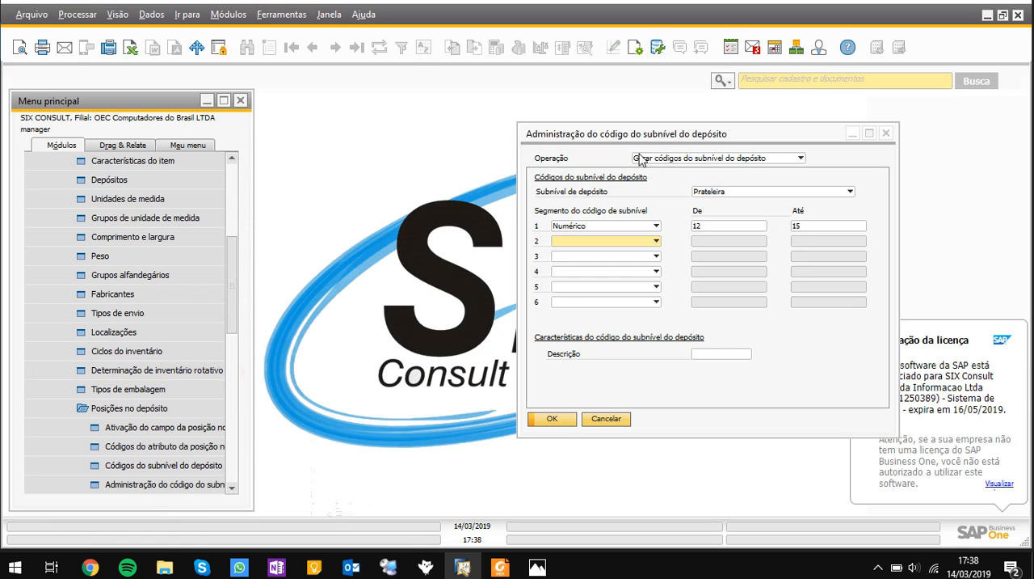
{"action": "left_click_drag", "start_coordinate": [622, 142], "coordinate": [457, 162]}
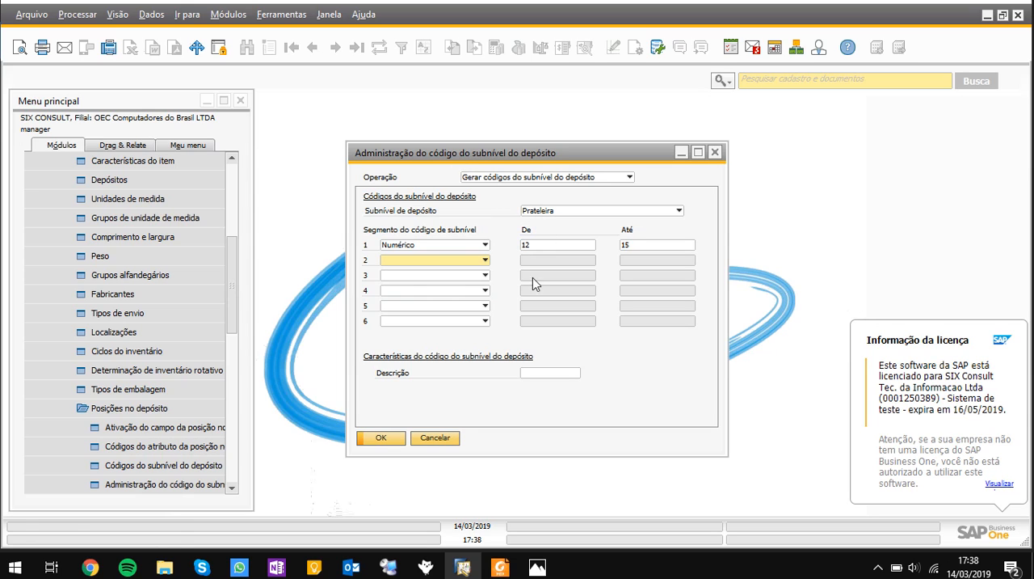
{"action": "left_click", "coordinate": [450, 437]}
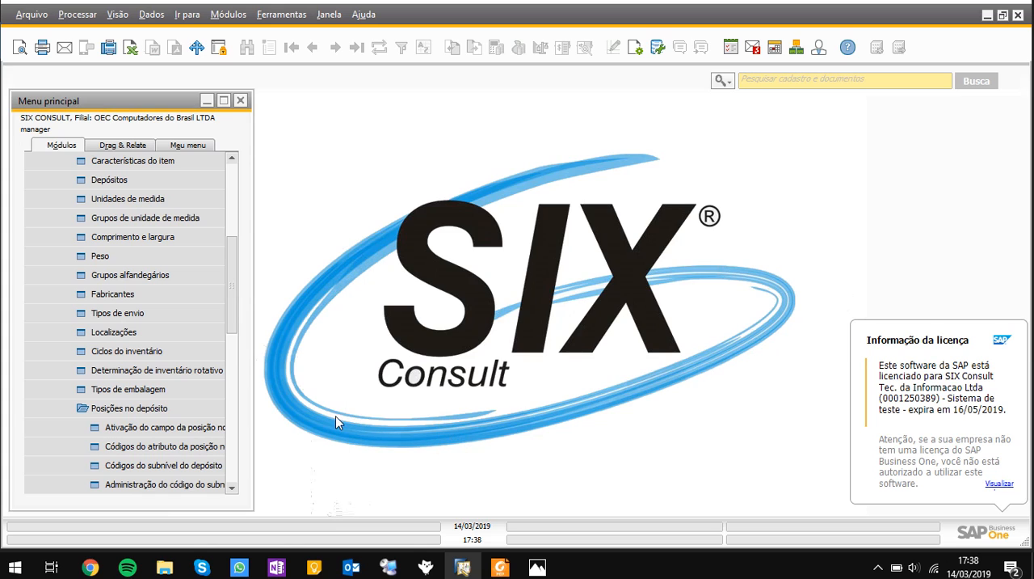
Open the warehouse definition window (Depósitos) from the inventory setup under Administração
{"action": "left_click", "coordinate": [210, 408]}
{"action": "scroll", "coordinate": [184, 306], "scroll_direction": "up", "scroll_amount": 2}
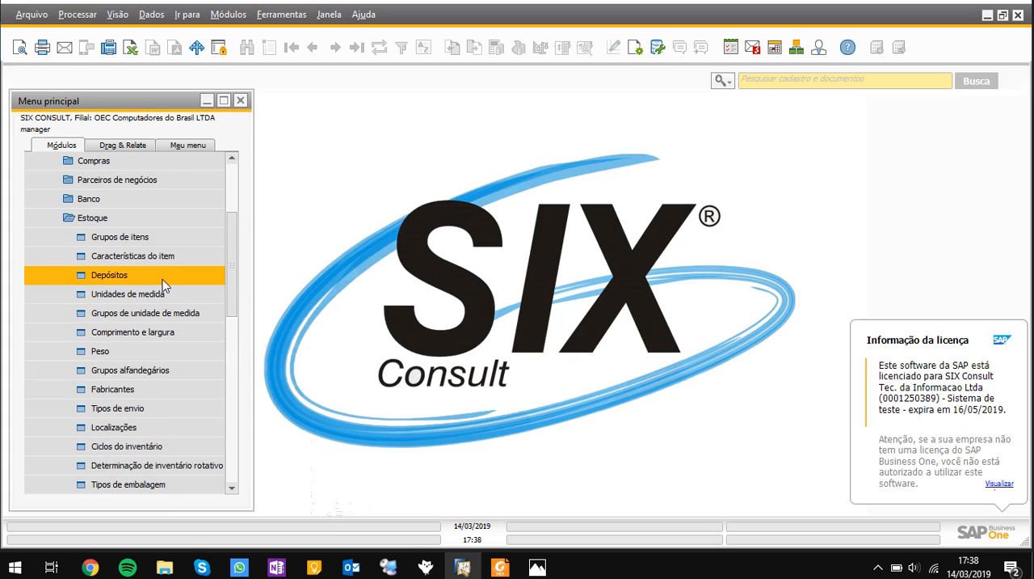
{"action": "scroll", "coordinate": [179, 310], "scroll_direction": "up", "scroll_amount": 3}
{"action": "scroll", "coordinate": [179, 313], "scroll_direction": "up", "scroll_amount": 1}
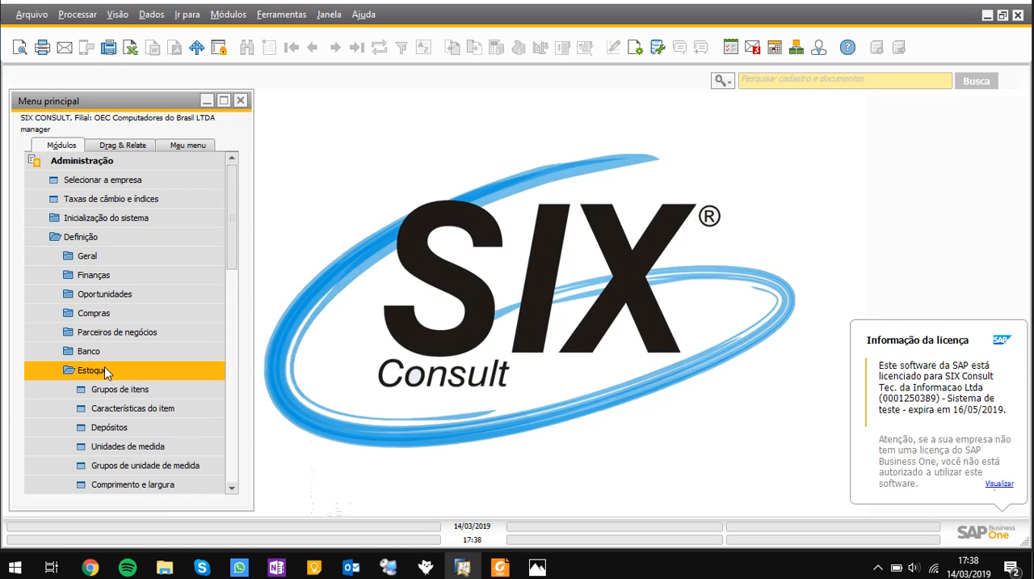
{"action": "left_click", "coordinate": [131, 426]}
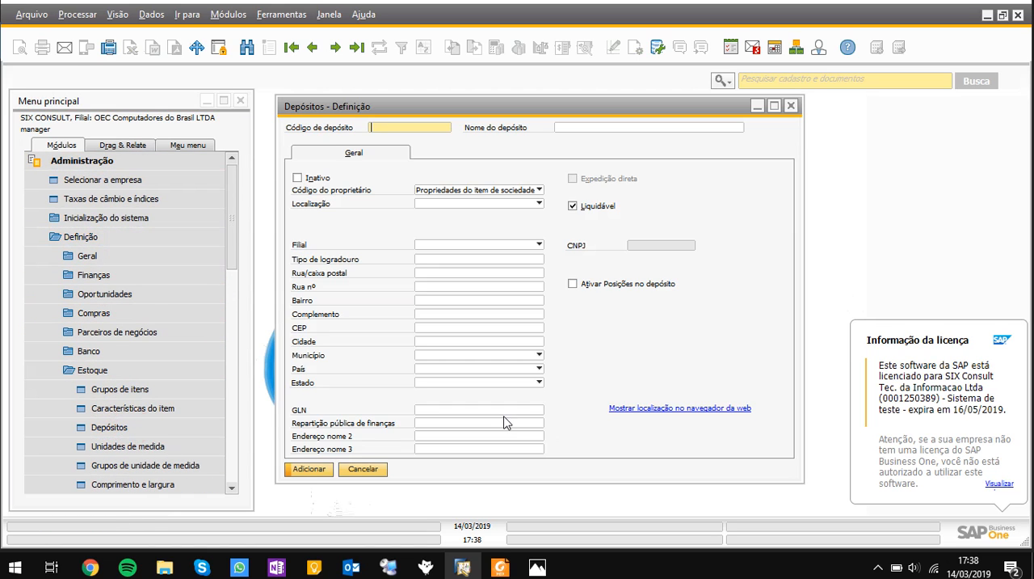
Search all warehouses with the wildcard * and open warehouse 03, Depósito Almoxarifado
{"action": "left_click", "coordinate": [247, 47]}
{"action": "type", "text": "*"}
{"action": "key", "text": "Return"}
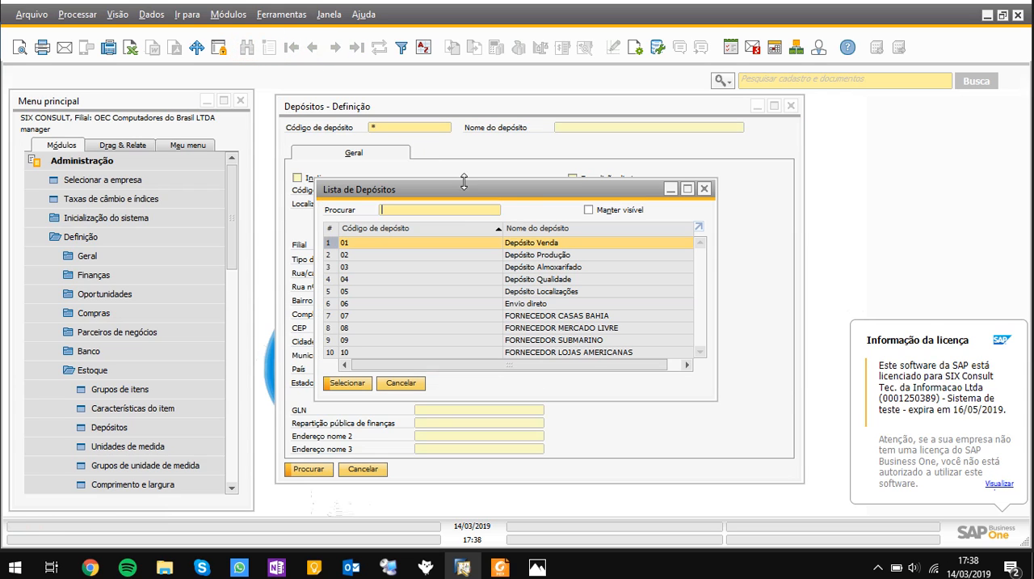
{"action": "left_click", "coordinate": [532, 267]}
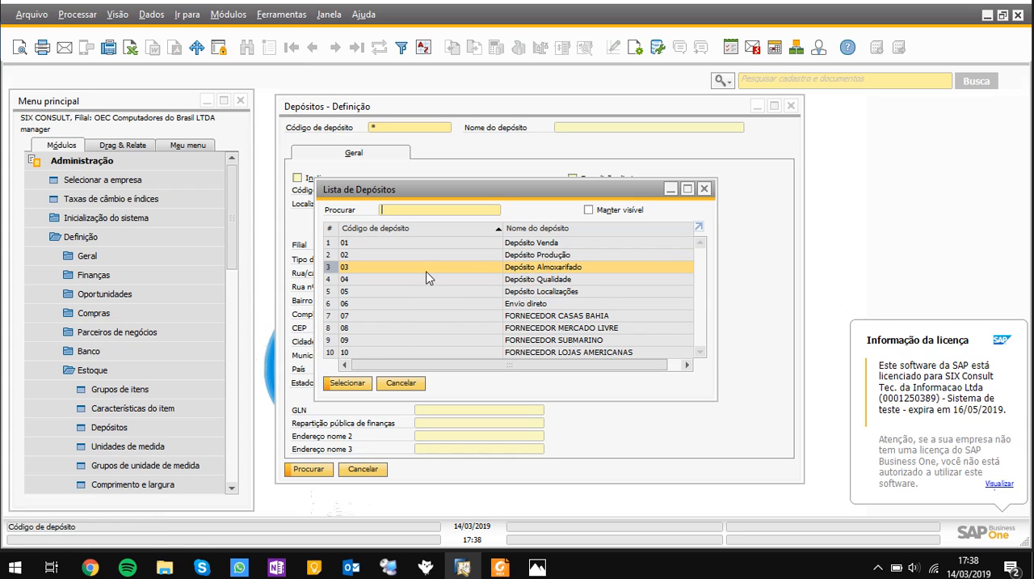
{"action": "left_click", "coordinate": [346, 383]}
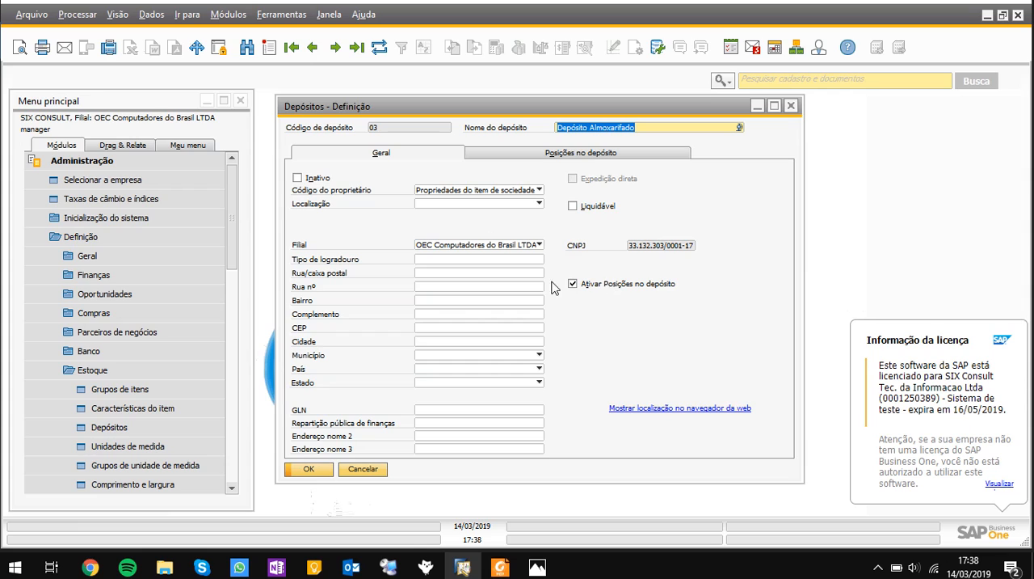
Examine the Almoxarifado warehouse's bin location settings and the available automatic allocation methods for issues and receipts
{"action": "left_click", "coordinate": [693, 288]}
{"action": "left_click", "coordinate": [543, 155]}
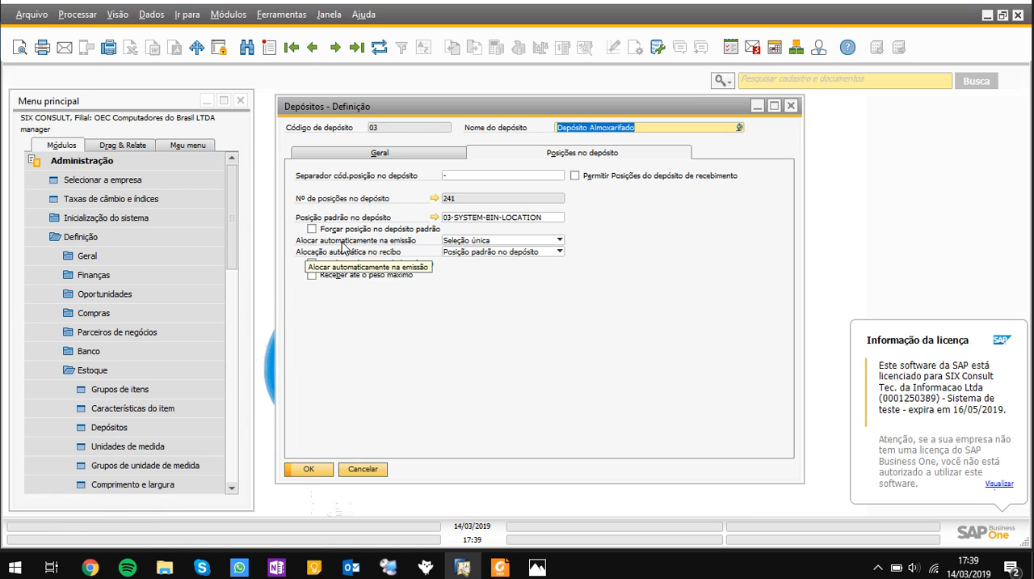
{"action": "left_click", "coordinate": [463, 245]}
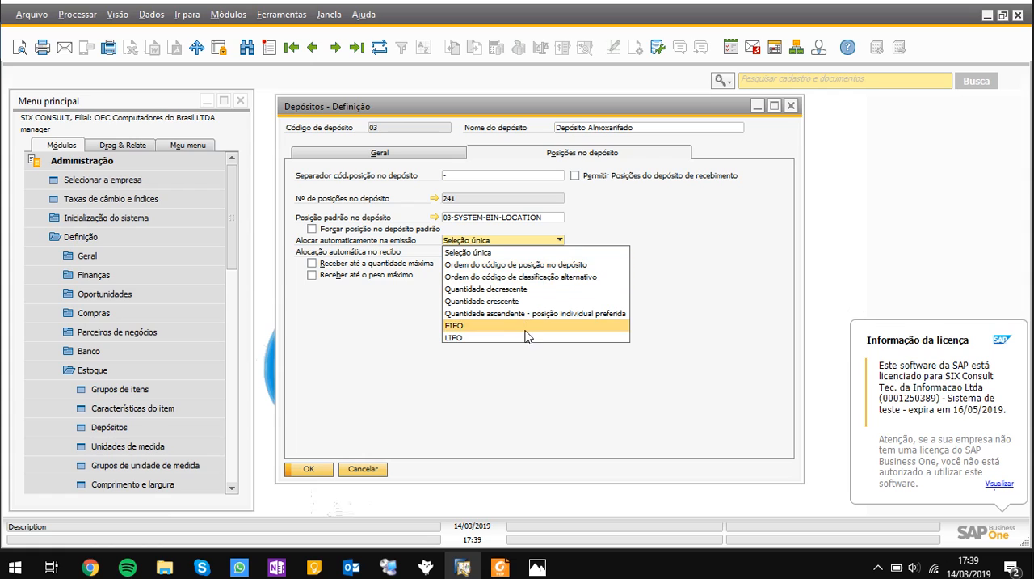
{"action": "left_click", "coordinate": [393, 323]}
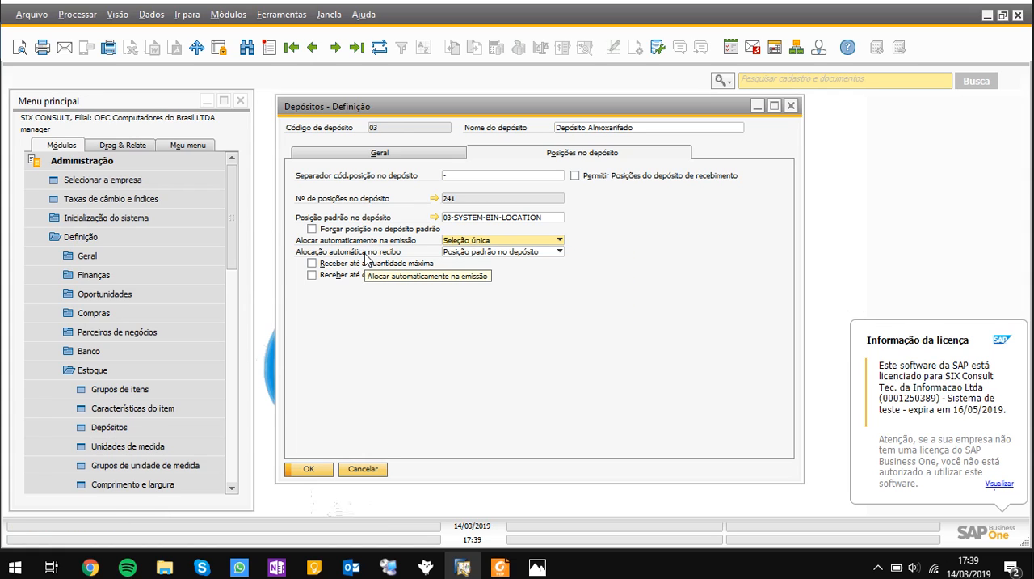
{"action": "left_click", "coordinate": [497, 252]}
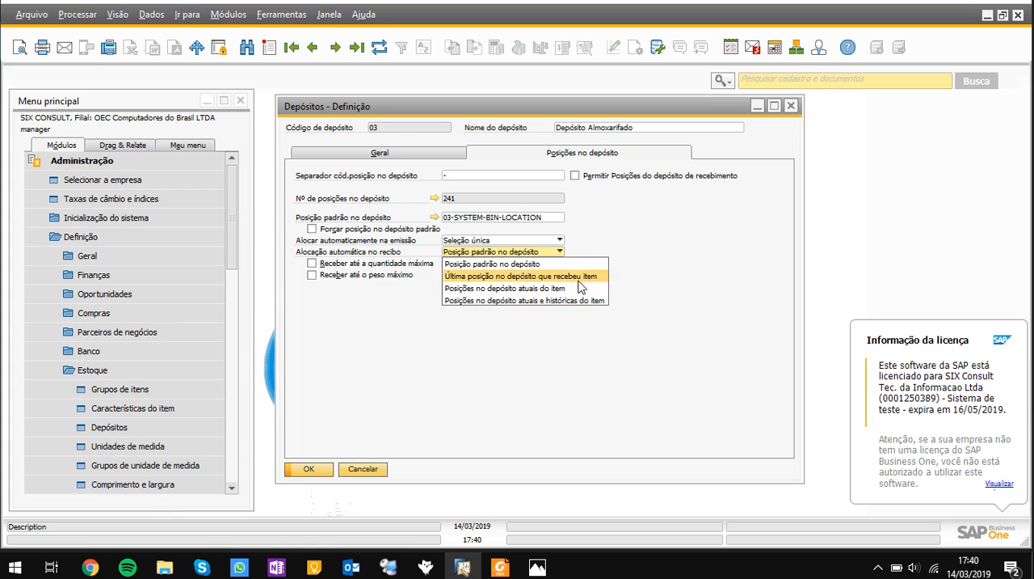
{"action": "left_click", "coordinate": [554, 334]}
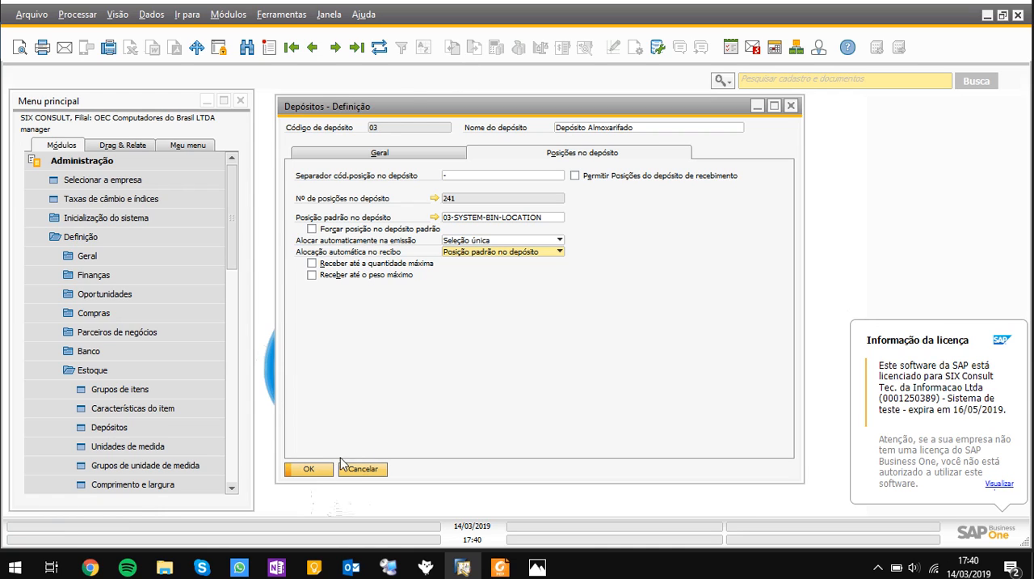
Review the Almoxarifado warehouse's general and bin location settings again, then close the warehouse definition
{"action": "left_click", "coordinate": [420, 150]}
{"action": "left_click", "coordinate": [420, 150]}
{"action": "left_click", "coordinate": [537, 152]}
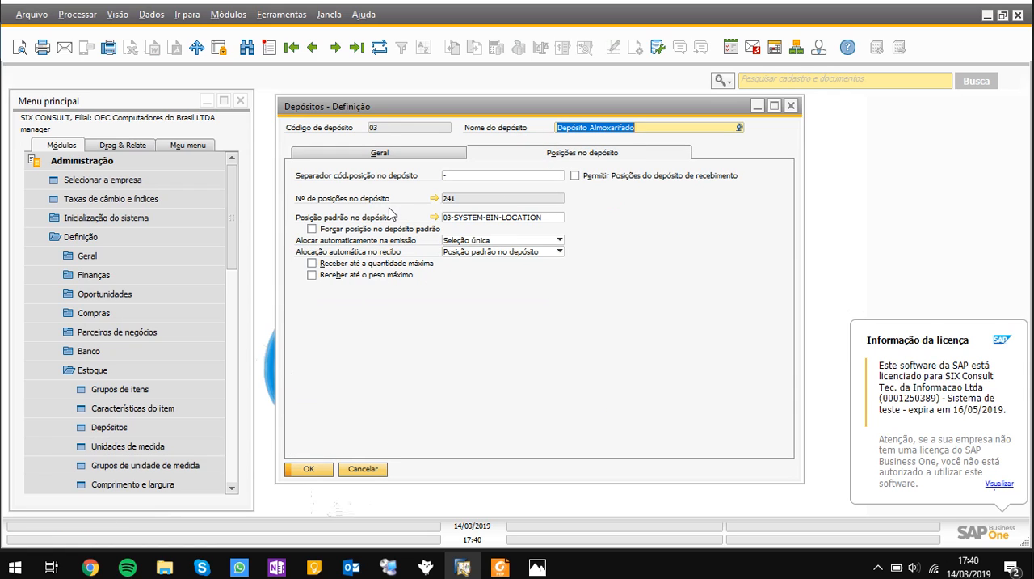
{"action": "left_click", "coordinate": [368, 473]}
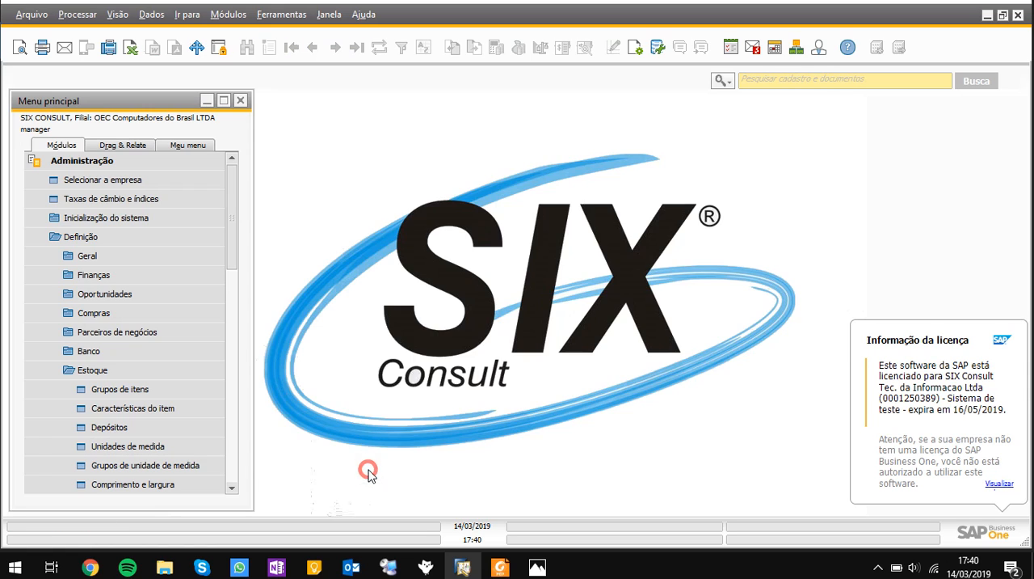
Open the bin location master data form (Cadastro da posição no depósito) from the Estoque module
{"action": "left_click", "coordinate": [161, 161]}
{"action": "left_click", "coordinate": [136, 314]}
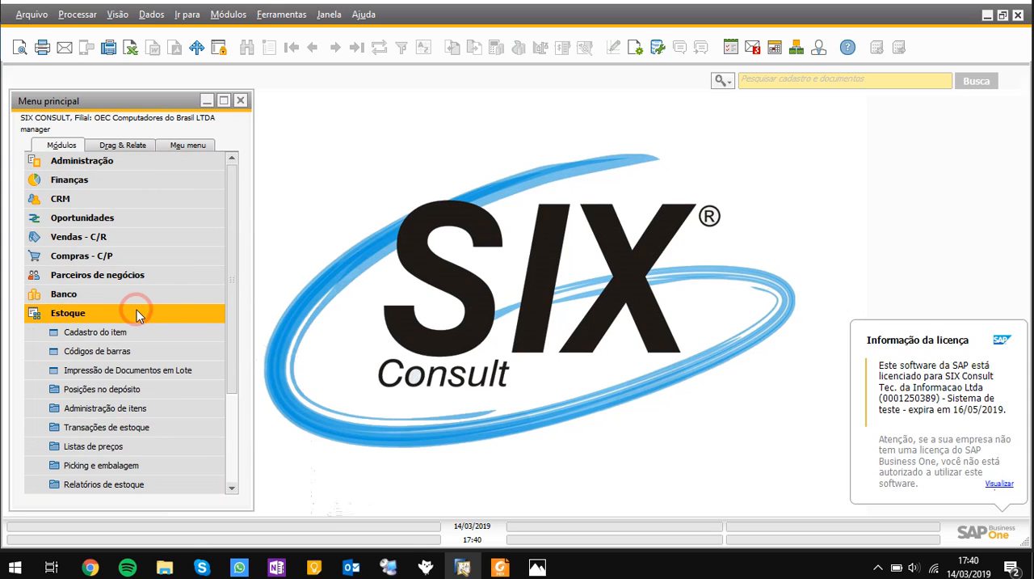
{"action": "scroll", "coordinate": [166, 396], "scroll_direction": "down", "scroll_amount": 2}
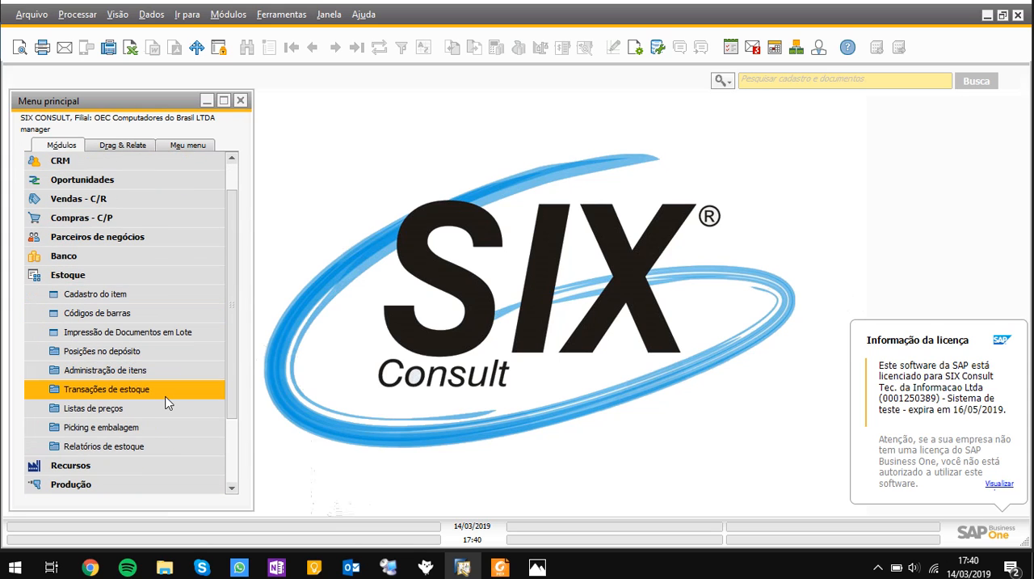
{"action": "left_click", "coordinate": [166, 354]}
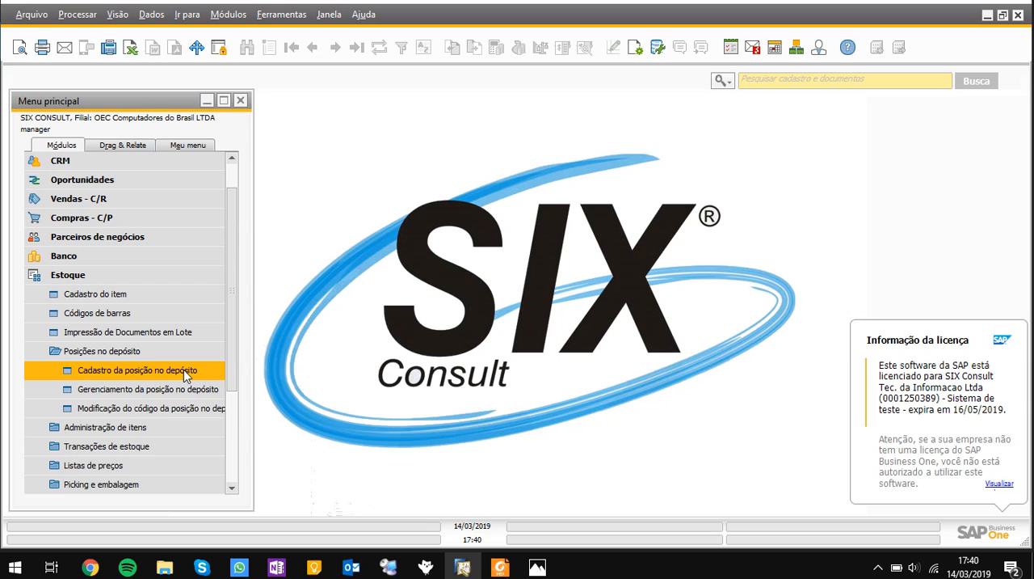
{"action": "left_click", "coordinate": [184, 369]}
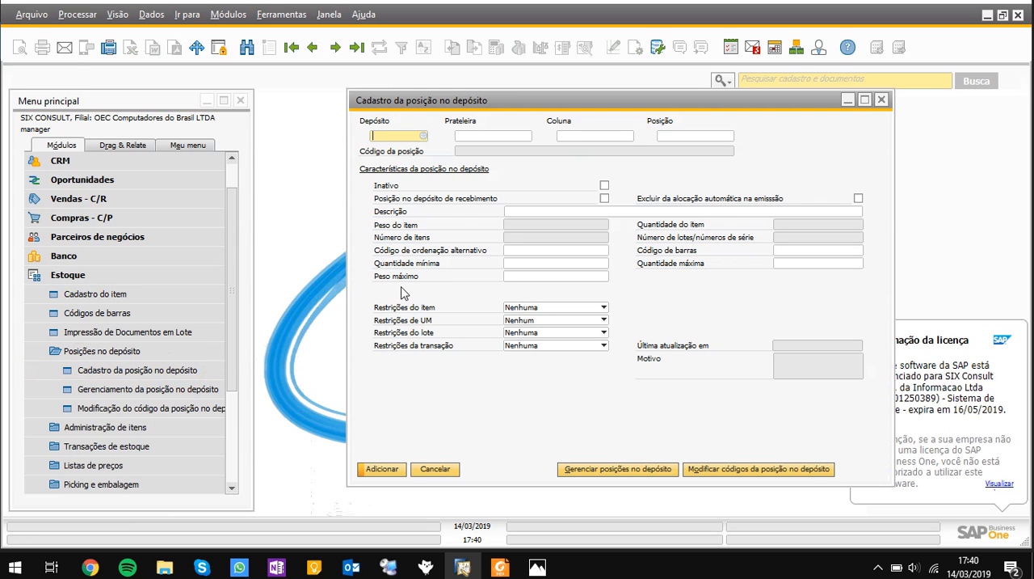
Set the new bin location's warehouse to 03 (Depósito Almoxarifado) and its Prateleira sublevel to 15
{"action": "left_click", "coordinate": [422, 135]}
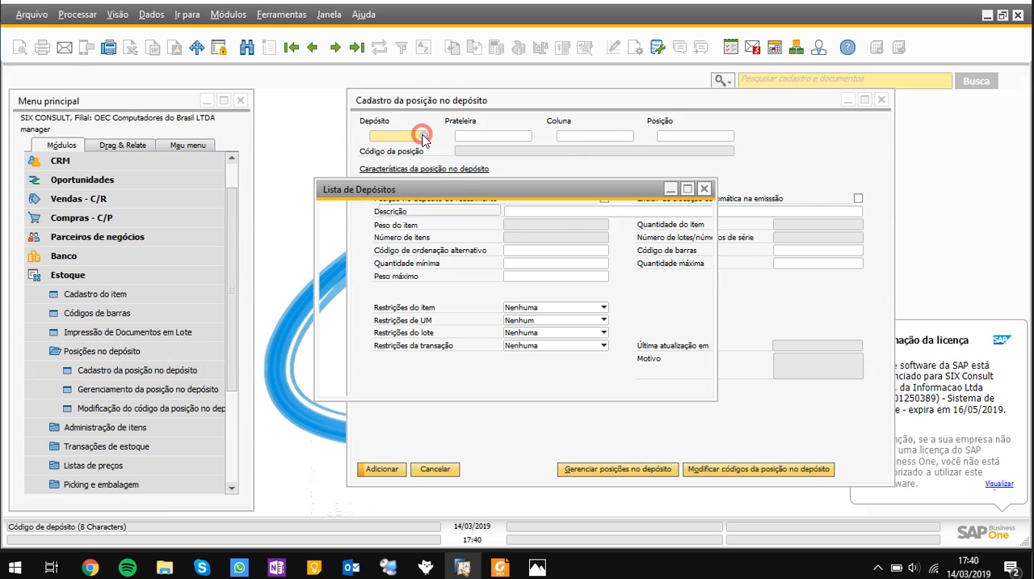
{"action": "left_click", "coordinate": [474, 245]}
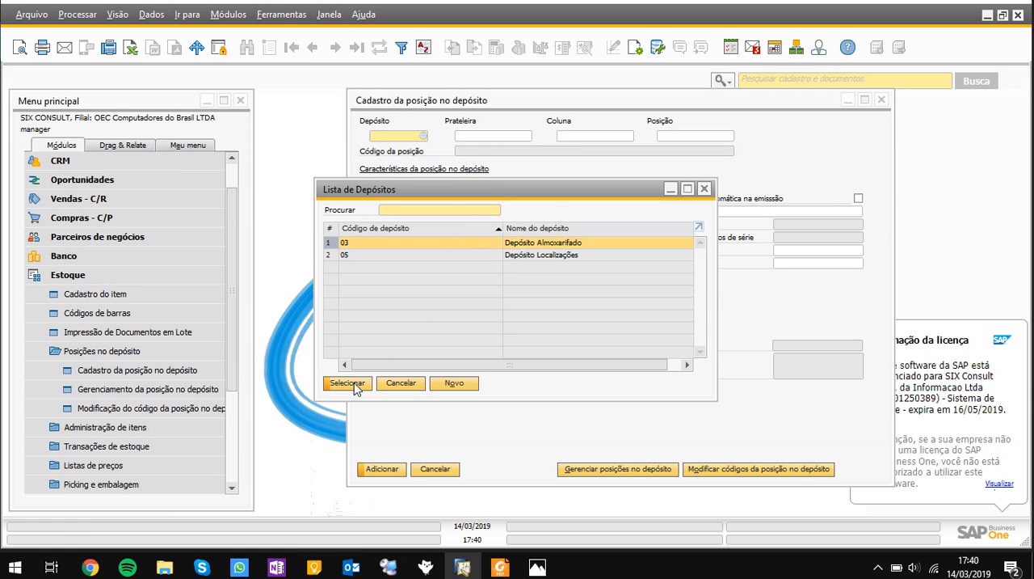
{"action": "left_click", "coordinate": [353, 383]}
{"action": "left_click", "coordinate": [487, 136]}
{"action": "left_click", "coordinate": [527, 136]}
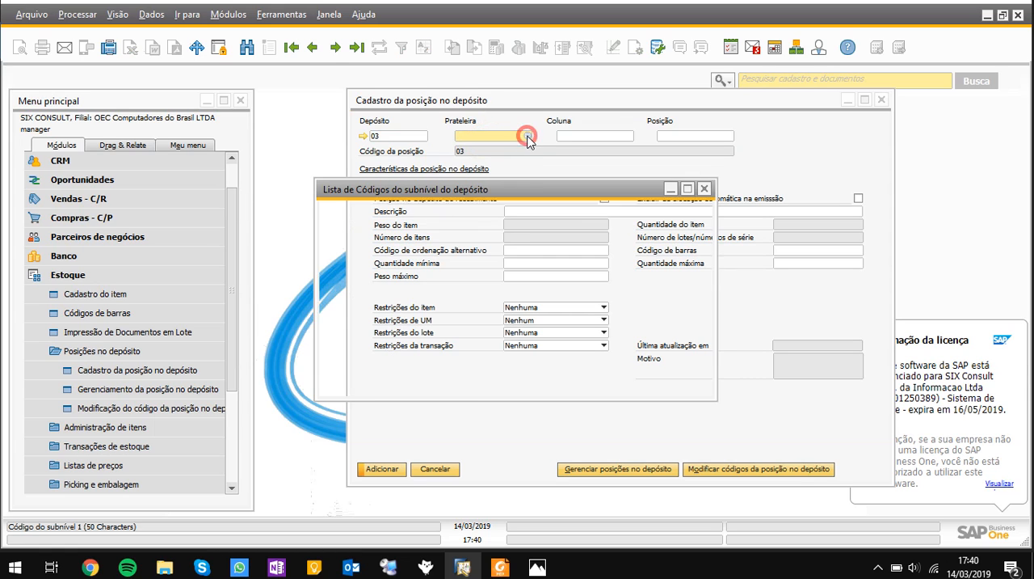
{"action": "scroll", "coordinate": [477, 320], "scroll_direction": "down", "scroll_amount": 3}
{"action": "left_click", "coordinate": [367, 341]}
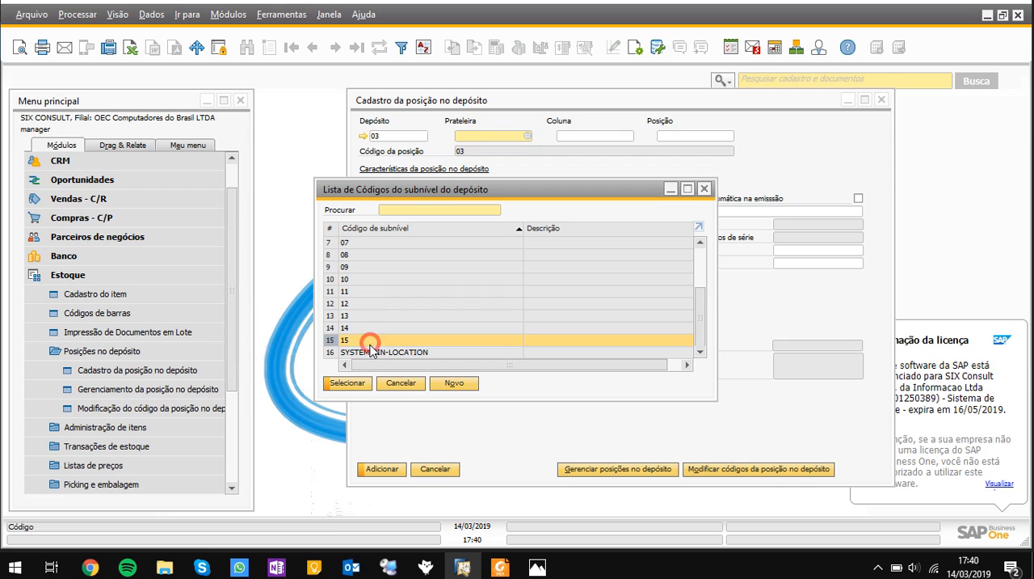
{"action": "left_click", "coordinate": [346, 381]}
Set the Coluna sublevel of the new bin location to A
{"action": "left_click", "coordinate": [594, 136]}
{"action": "left_click", "coordinate": [630, 136]}
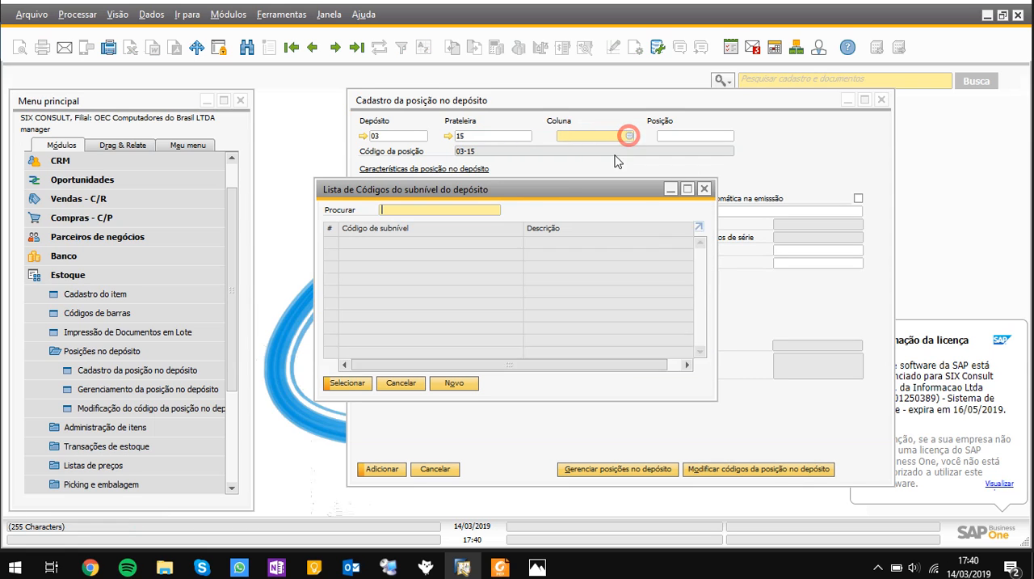
{"action": "left_click", "coordinate": [359, 382]}
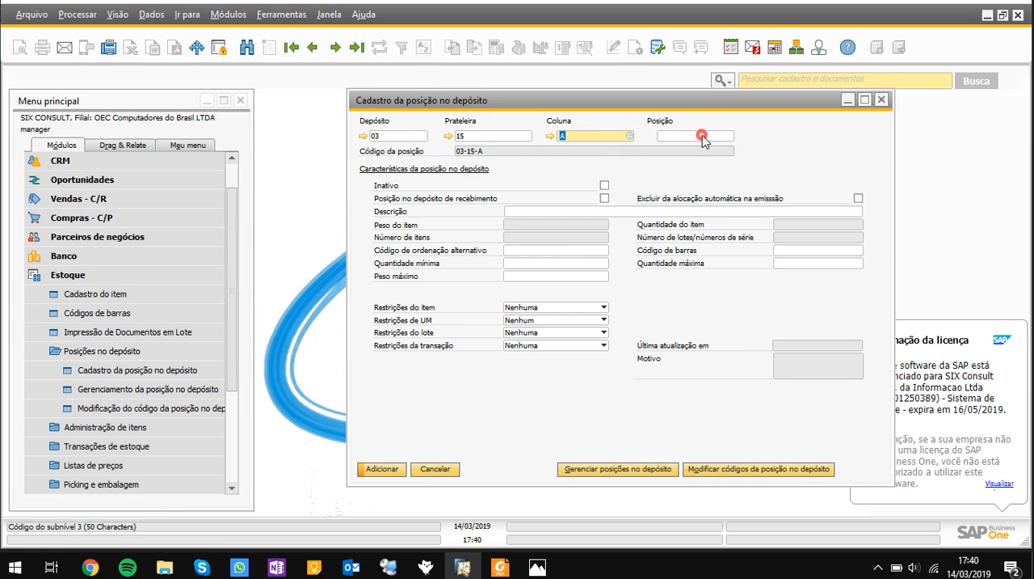
Set the Posição sublevel of the new bin location to 1 and go to its Descrição field
{"action": "left_click", "coordinate": [727, 136]}
{"action": "left_click", "coordinate": [354, 382]}
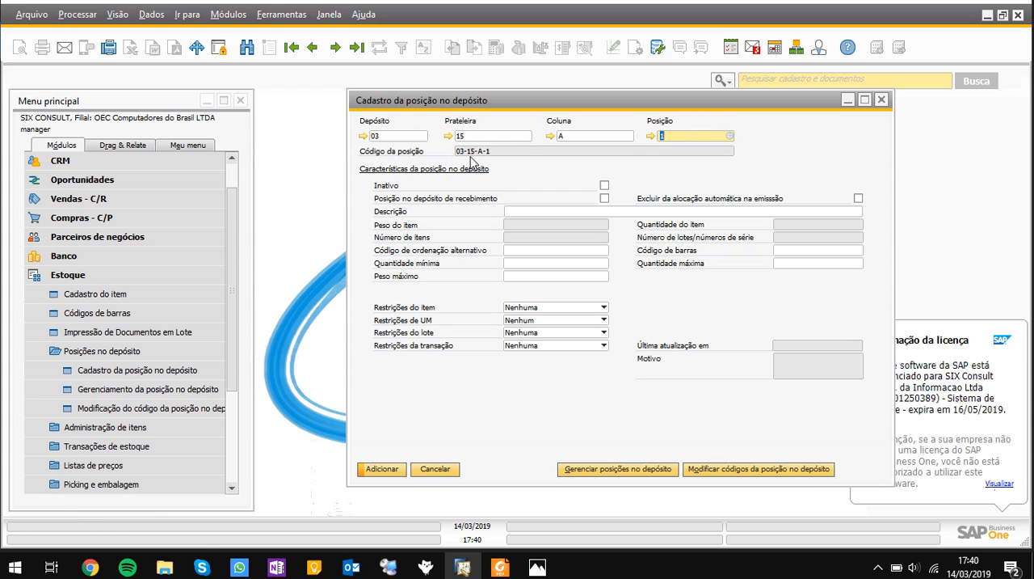
{"action": "left_click_drag", "start_coordinate": [498, 115], "coordinate": [454, 128]}
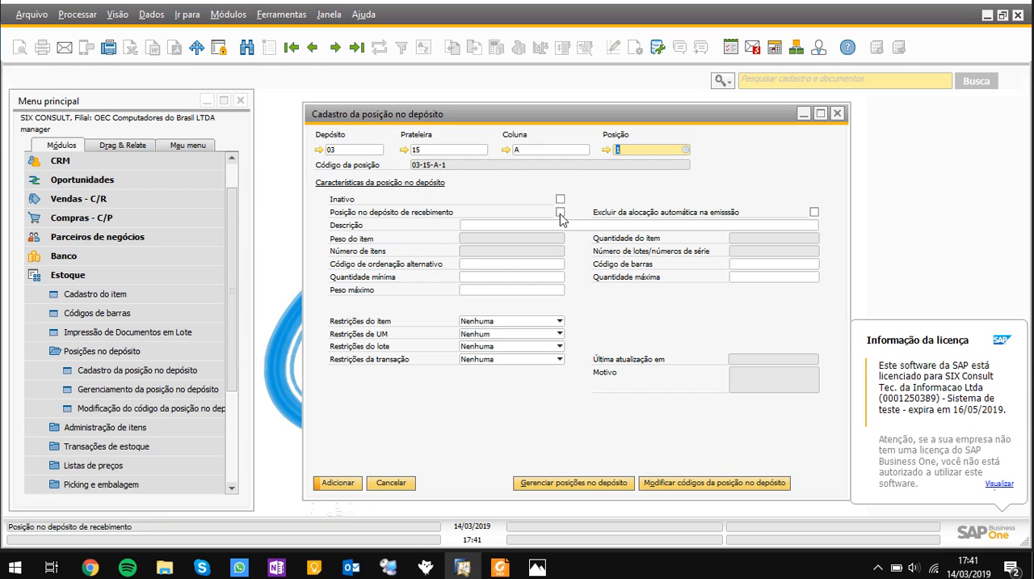
{"action": "left_click", "coordinate": [546, 227]}
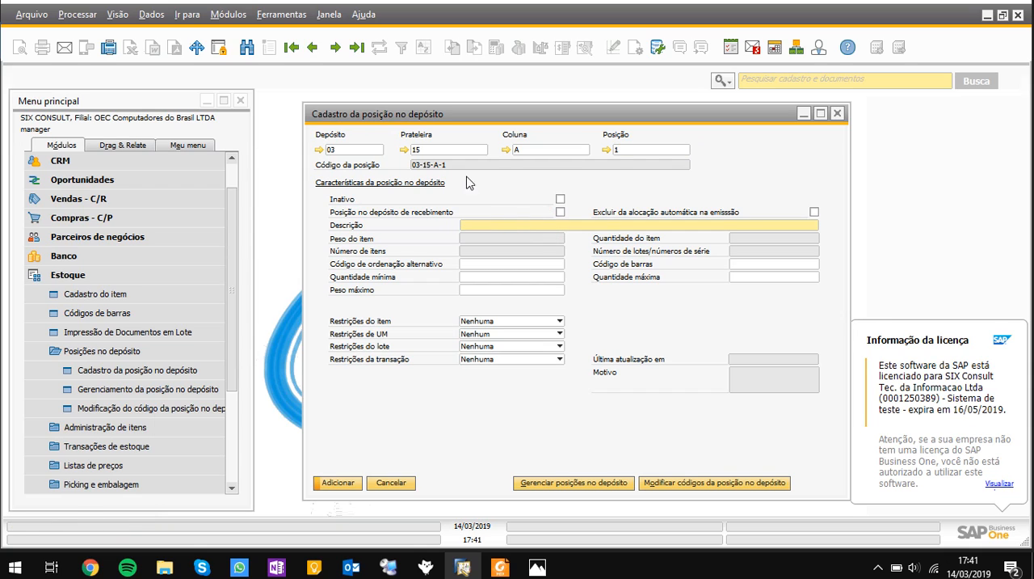
{"action": "left_click", "coordinate": [486, 226]}
Restrict the new bin location to the specific item A00001, and reset its item restriction to Nenhuma
{"action": "left_click", "coordinate": [474, 324]}
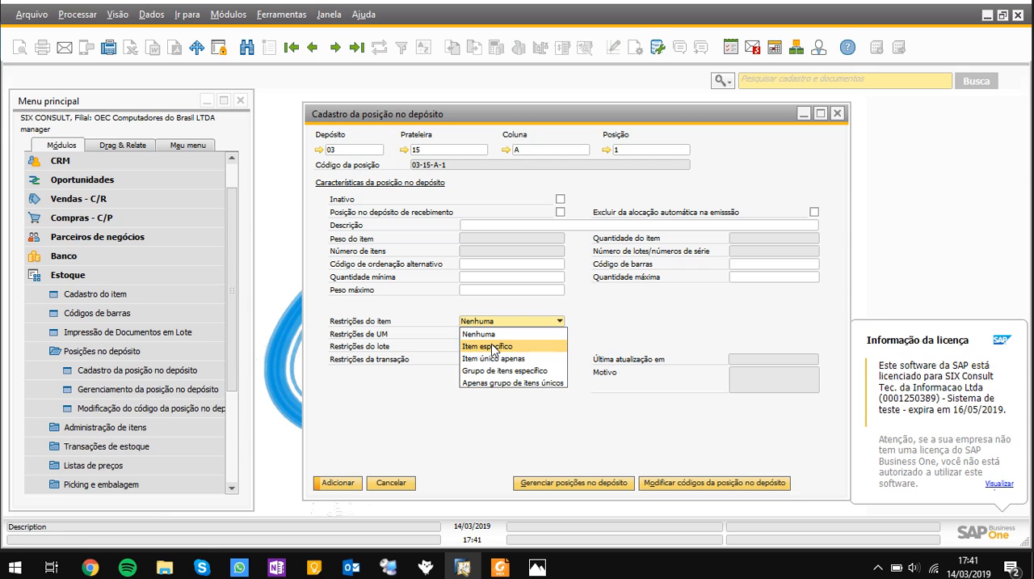
{"action": "left_click", "coordinate": [508, 342]}
{"action": "left_click", "coordinate": [756, 321]}
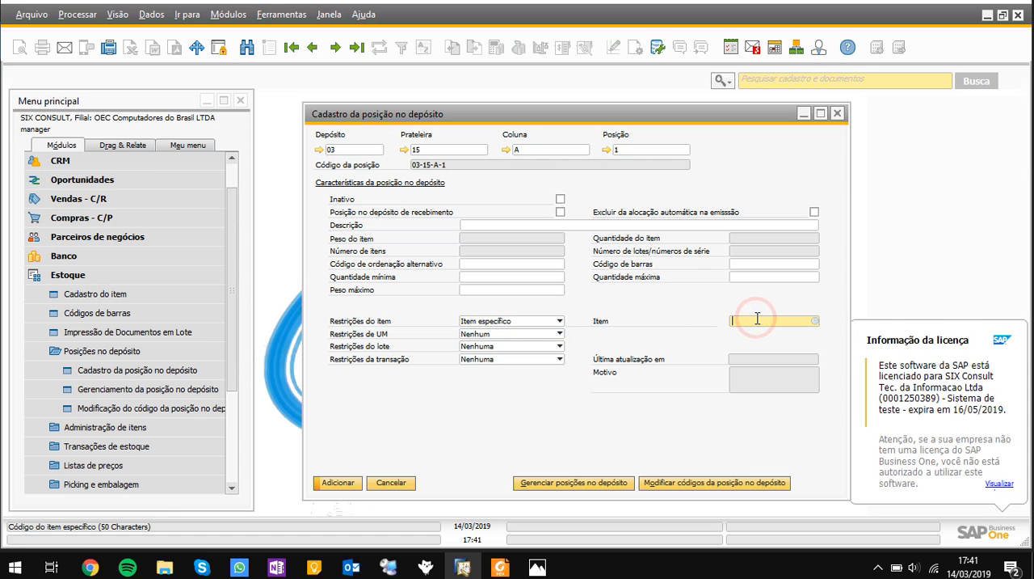
{"action": "left_click", "coordinate": [815, 321]}
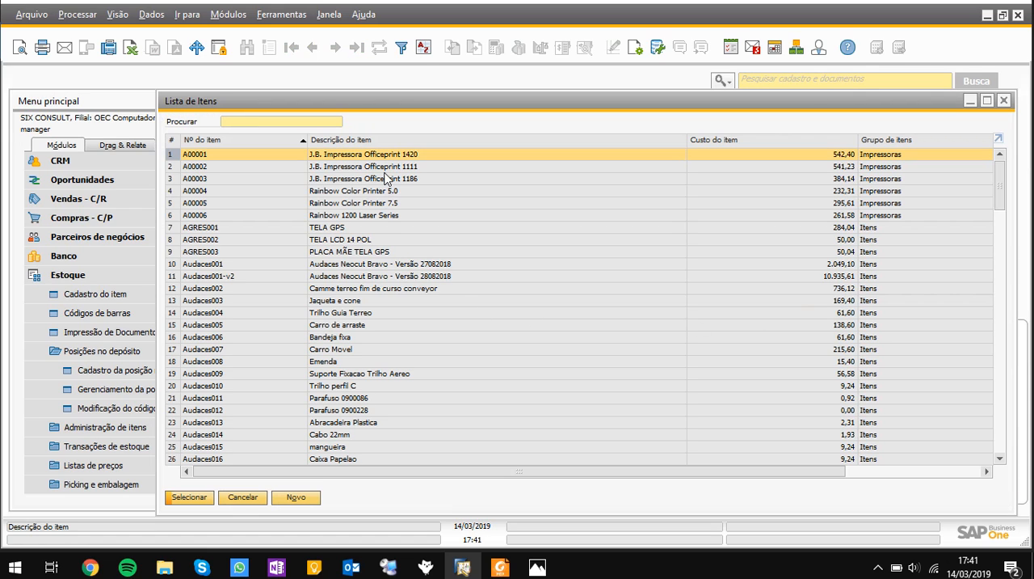
{"action": "double_click", "coordinate": [394, 156]}
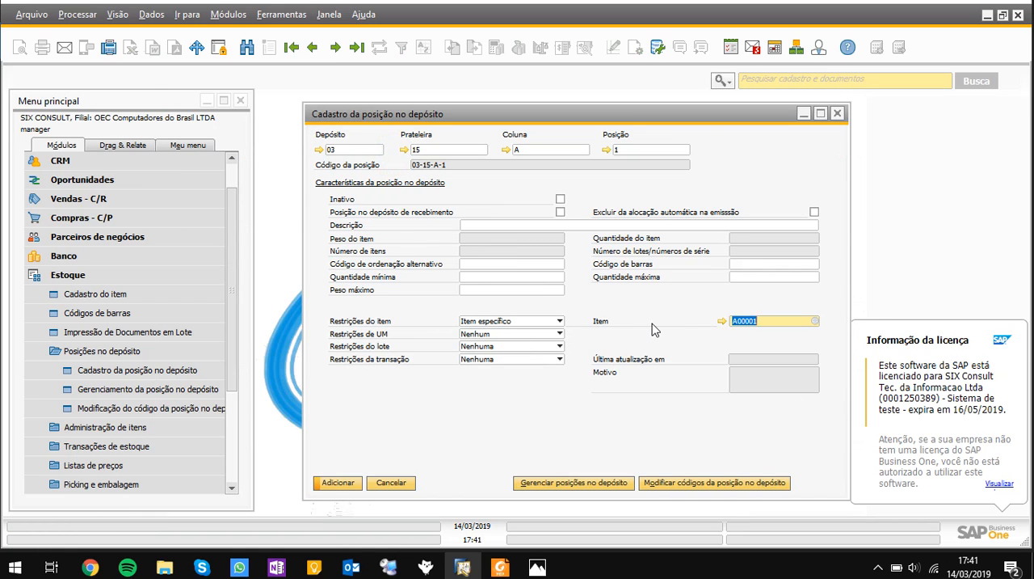
{"action": "left_click", "coordinate": [525, 322]}
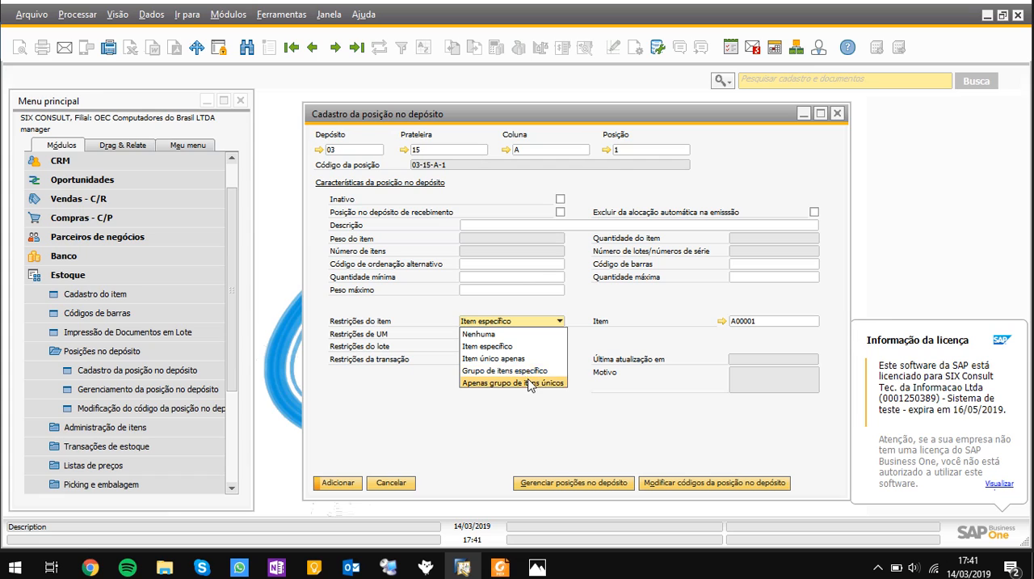
{"action": "left_click", "coordinate": [510, 336]}
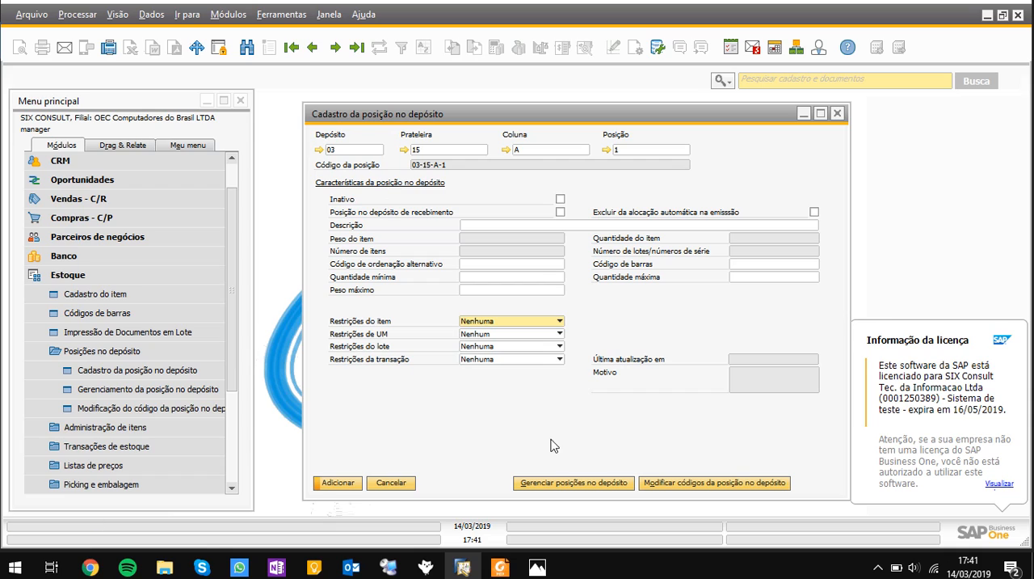
Open the bin location management form (Gerenciamento da posição no depósito) and discard the unsaved single bin location registration
{"action": "left_click", "coordinate": [554, 485]}
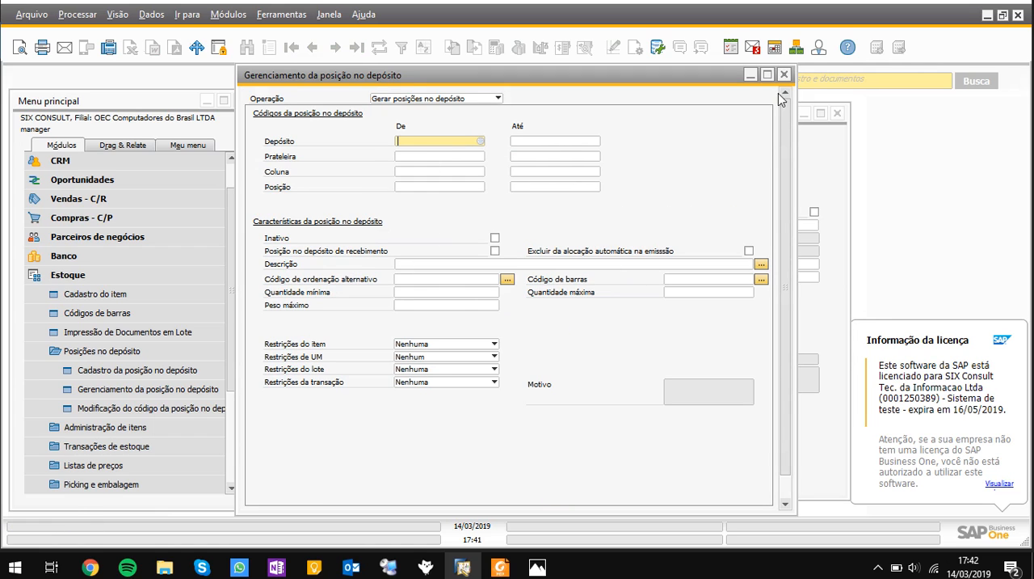
{"action": "left_click", "coordinate": [784, 75]}
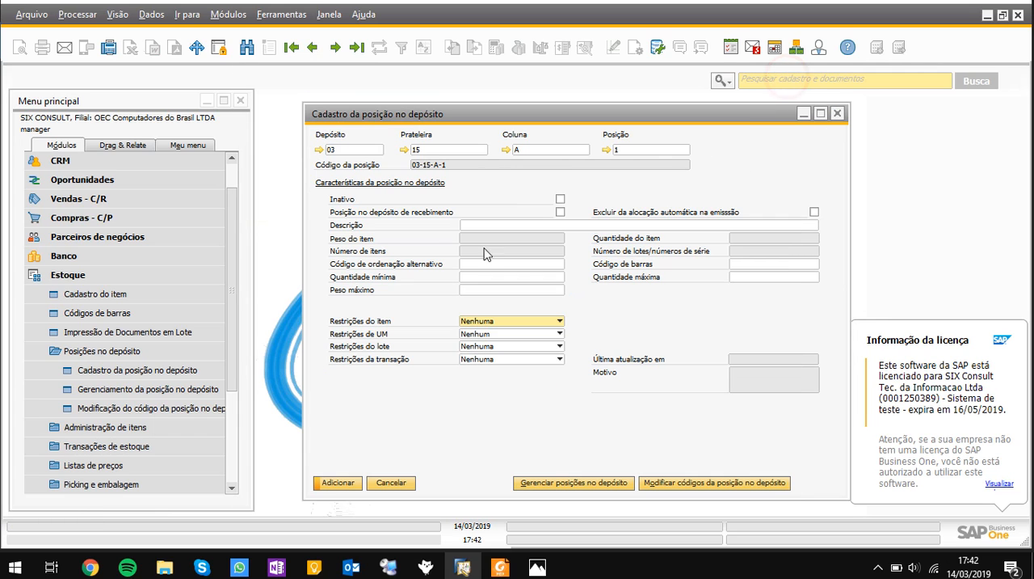
{"action": "left_click", "coordinate": [191, 394]}
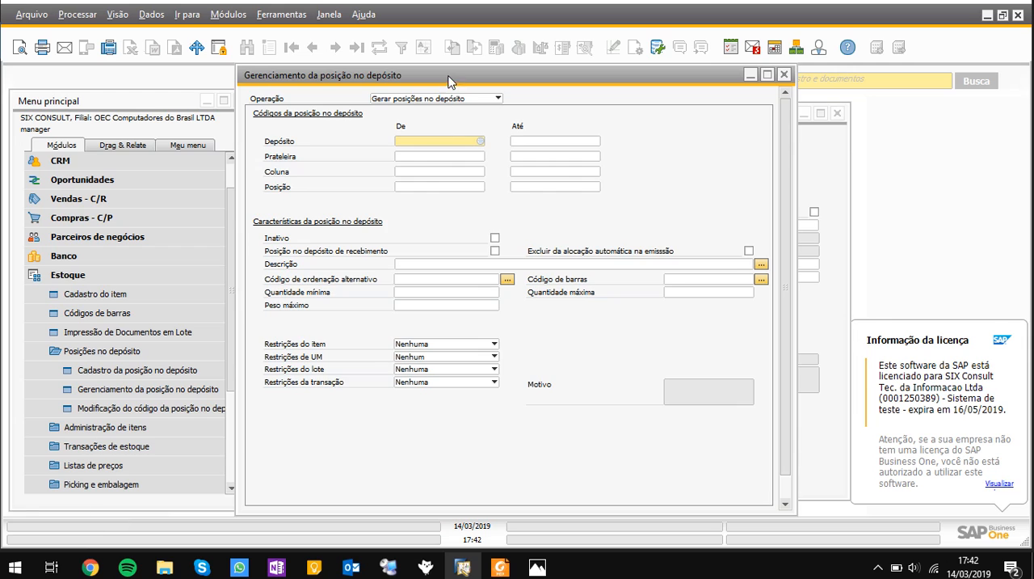
{"action": "left_click_drag", "start_coordinate": [446, 75], "coordinate": [522, 123]}
{"action": "left_click", "coordinate": [523, 108]}
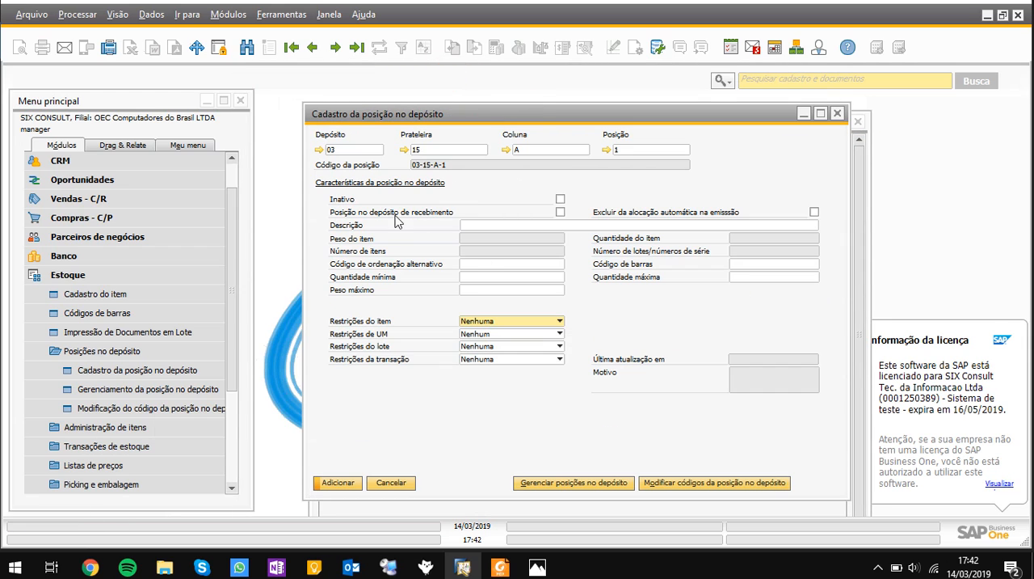
{"action": "left_click", "coordinate": [401, 484]}
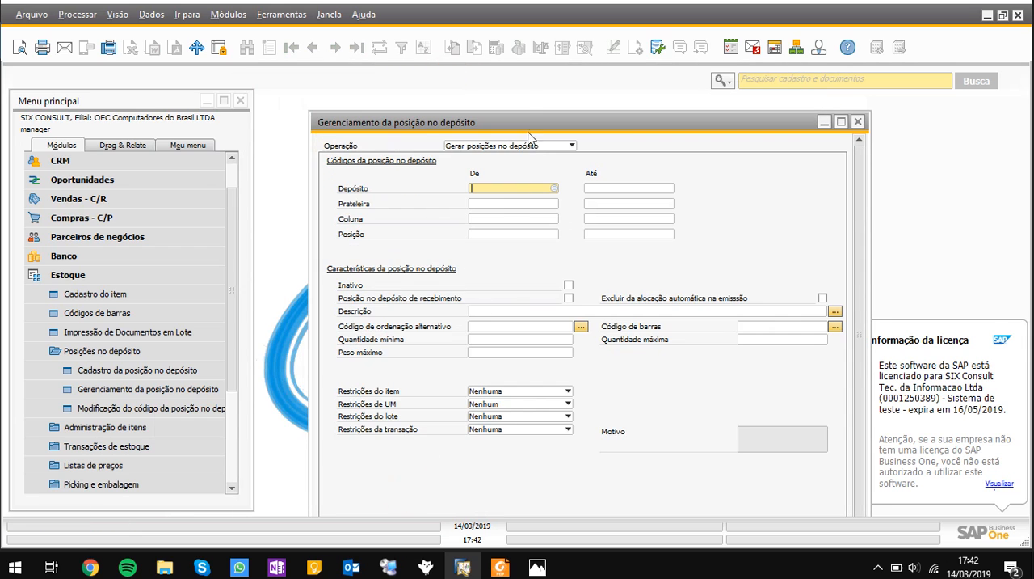
{"action": "left_click_drag", "start_coordinate": [530, 126], "coordinate": [505, 86]}
Keep the operation Gerar posições no depósito and set the warehouse range from 03 to 03 (Depósito Almoxarifado)
{"action": "left_click", "coordinate": [487, 104]}
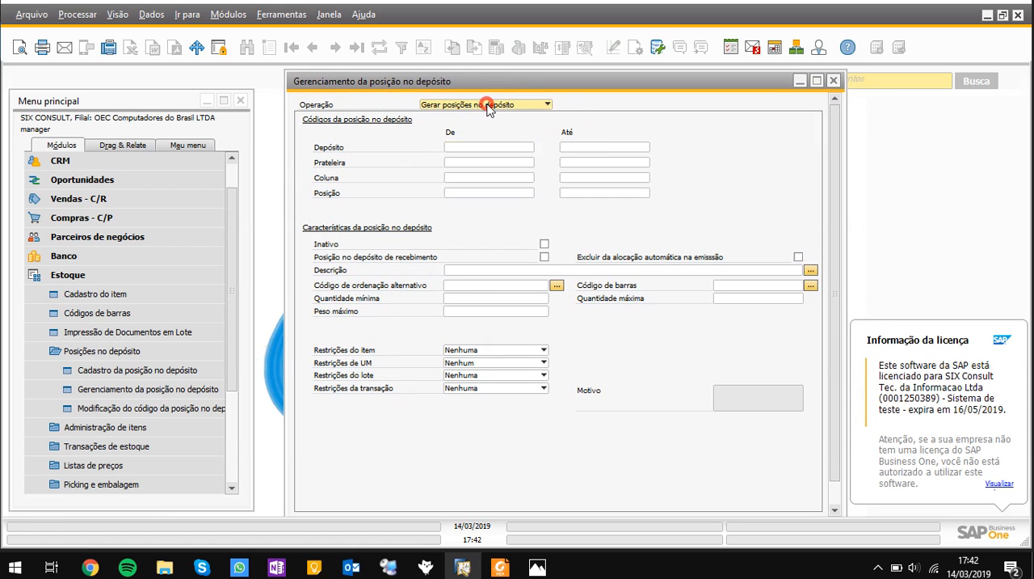
{"action": "left_click", "coordinate": [388, 157]}
{"action": "left_click", "coordinate": [462, 152]}
{"action": "left_click", "coordinate": [531, 146]}
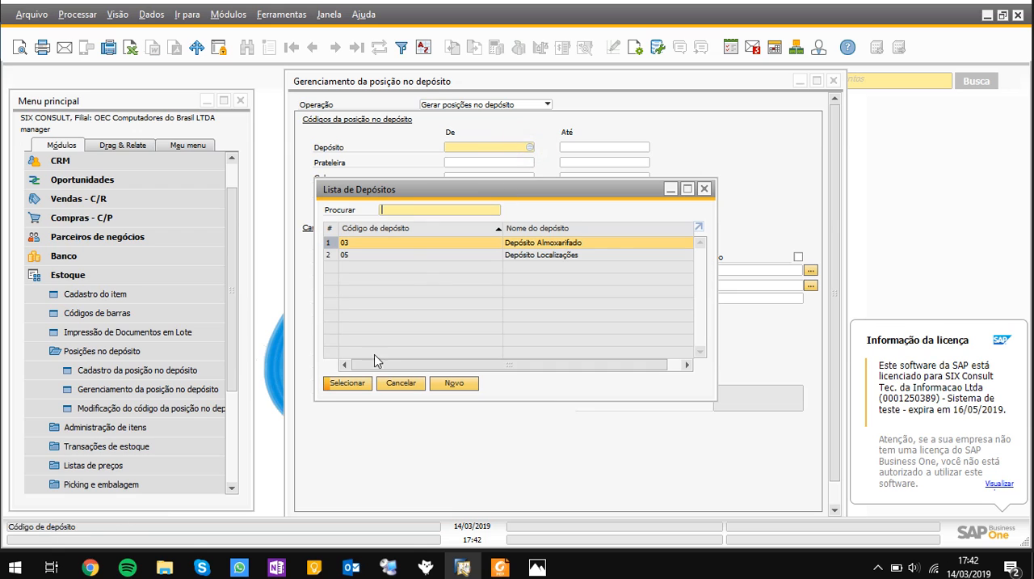
{"action": "left_click", "coordinate": [360, 383]}
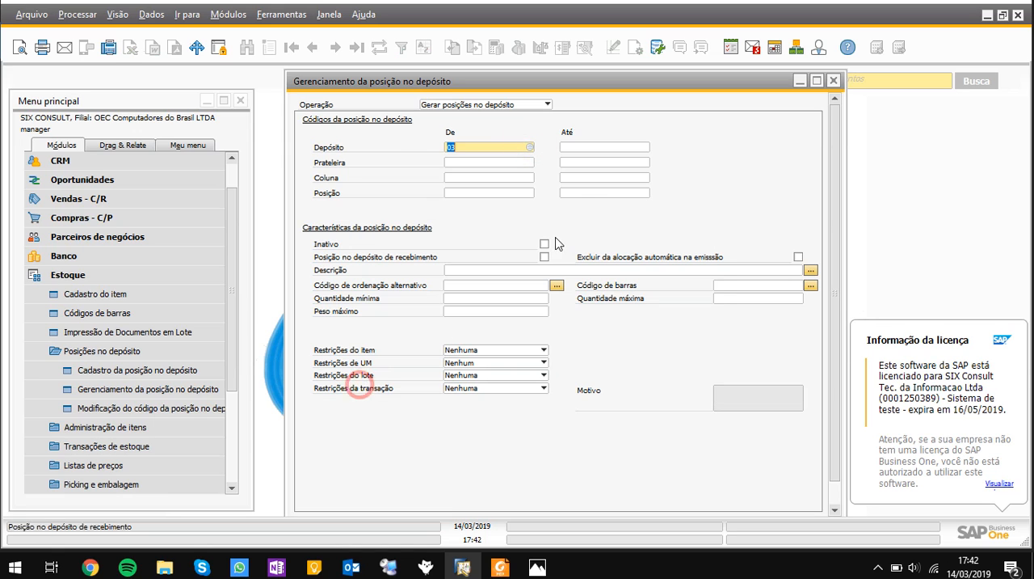
{"action": "left_click", "coordinate": [645, 147]}
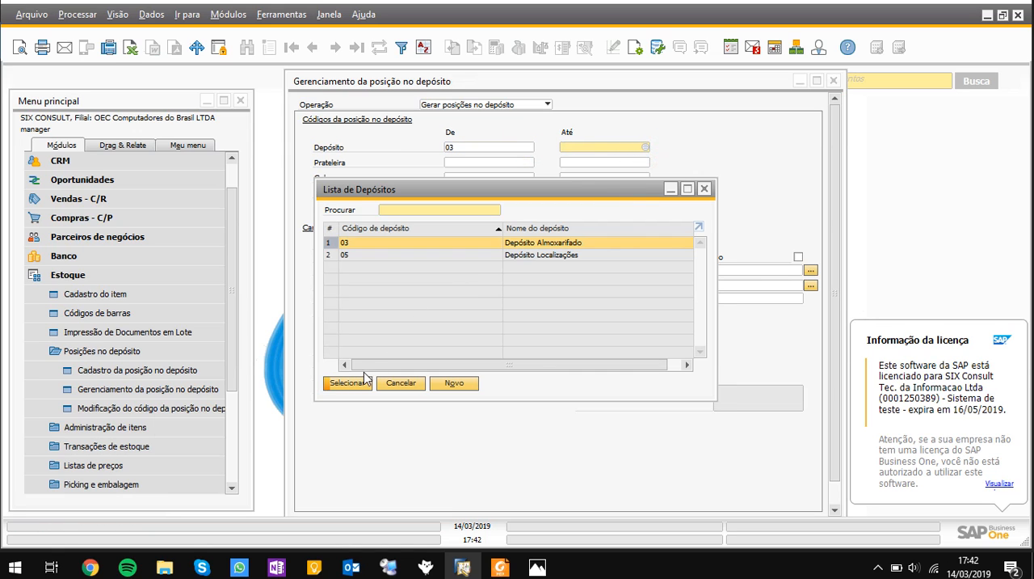
{"action": "left_click", "coordinate": [348, 383]}
Set the Prateleira range for the generated bin locations from 12 to 13
{"action": "left_click", "coordinate": [480, 162]}
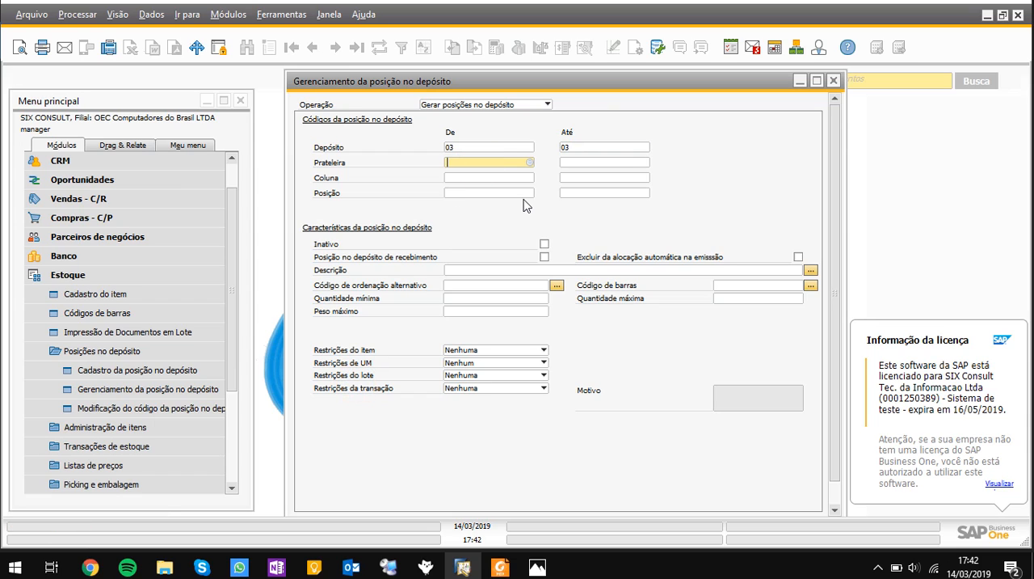
{"action": "type", "text": "12"}
{"action": "key", "text": "Tab"}
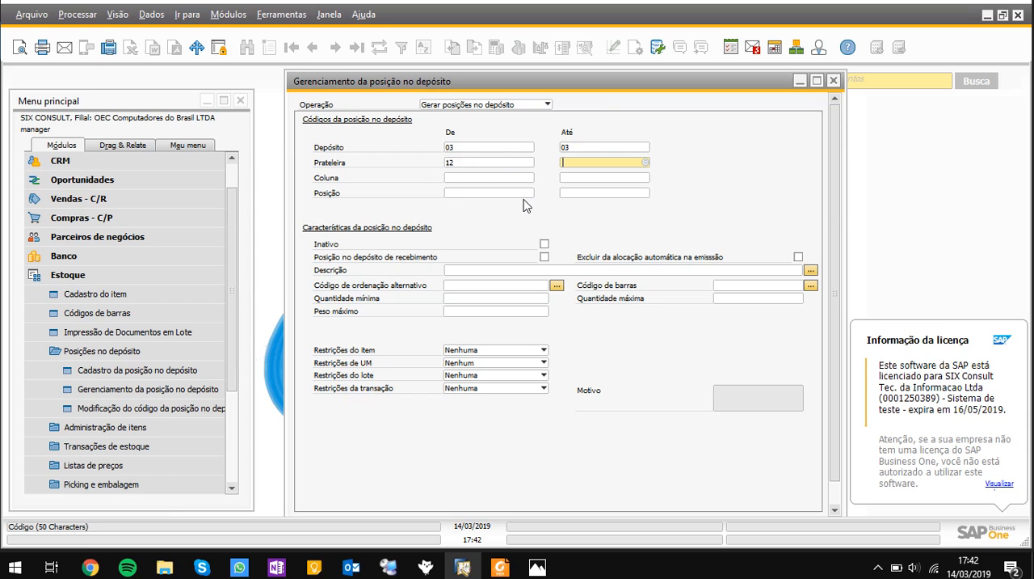
{"action": "type", "text": "13"}
{"action": "key", "text": "Tab"}
Set the Coluna range for the generated bin locations from A to H
{"action": "key", "text": "Tab"}
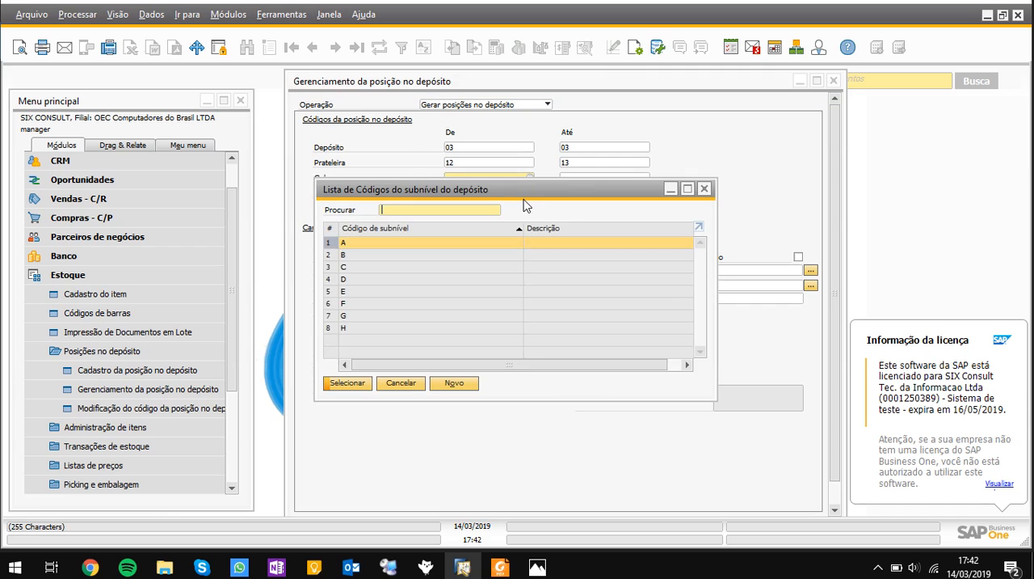
{"action": "key", "text": "Return"}
Set the Posição range for the generated bin locations from 1 to 3
{"action": "key", "text": "Tab"}
{"action": "key", "text": "Tab"}
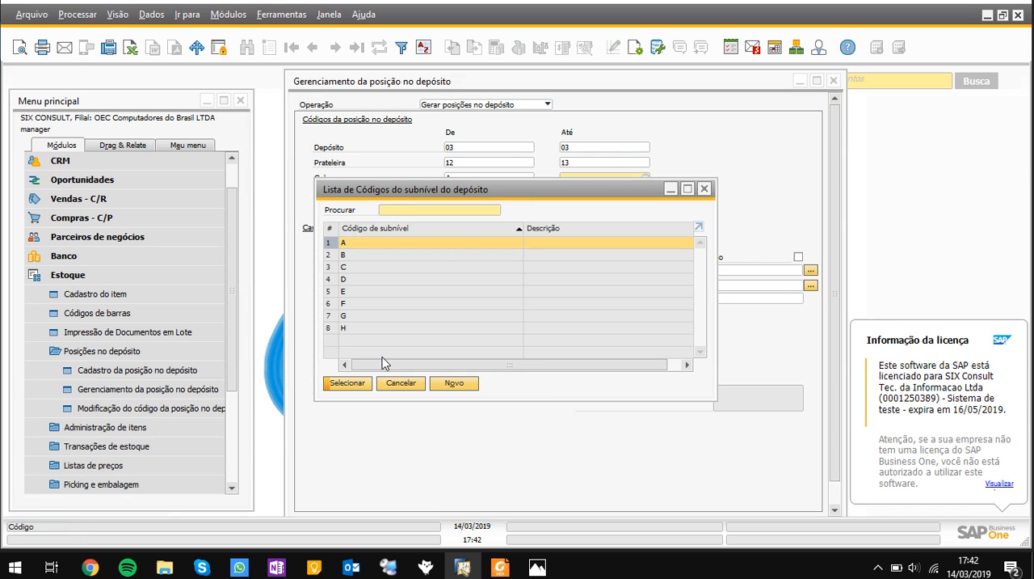
{"action": "double_click", "coordinate": [394, 329]}
{"action": "left_click", "coordinate": [461, 195]}
{"action": "key", "text": "Tab"}
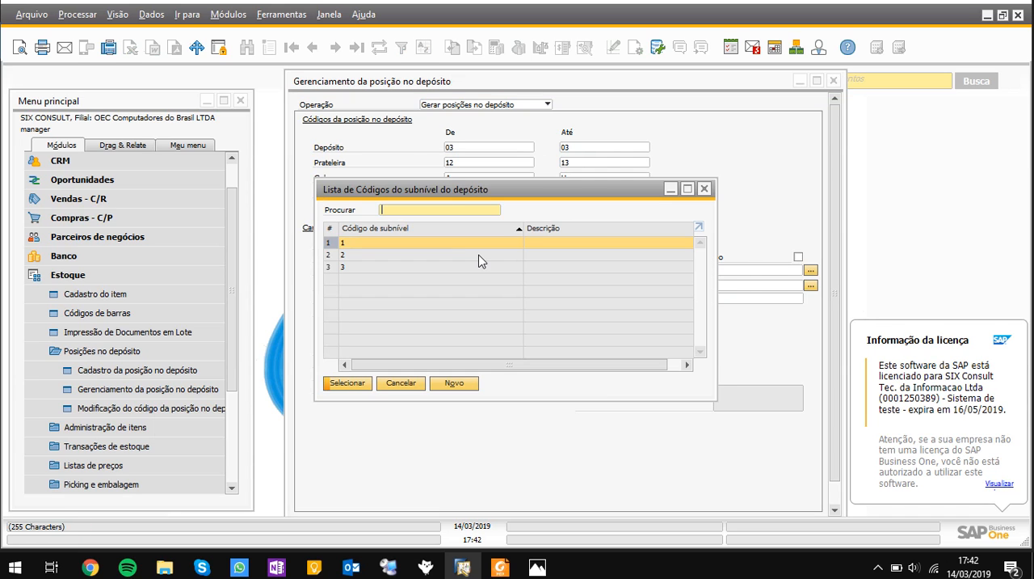
{"action": "double_click", "coordinate": [470, 244]}
{"action": "left_click", "coordinate": [563, 194]}
{"action": "key", "text": "Tab"}
{"action": "double_click", "coordinate": [475, 269]}
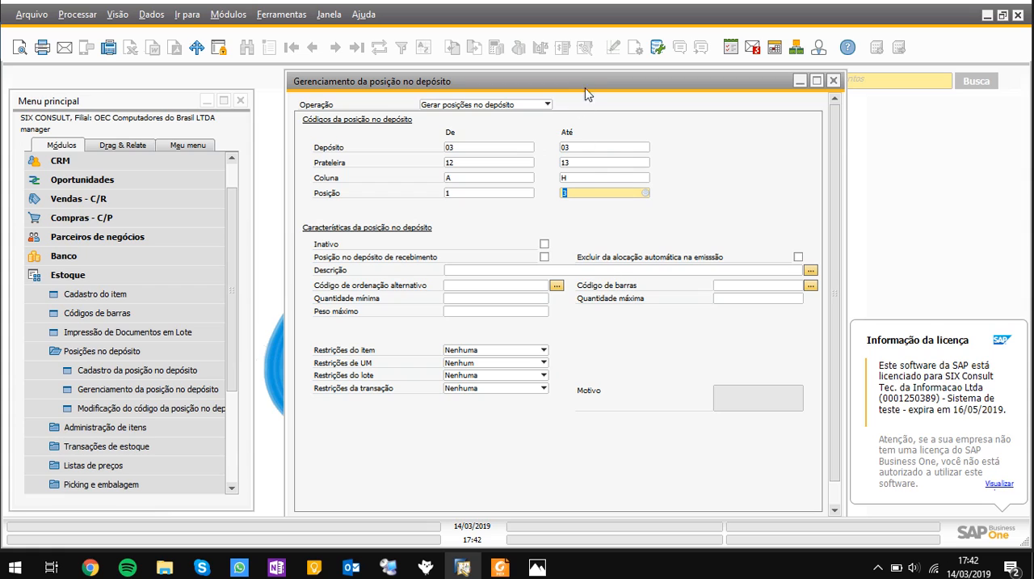
Preview the bin locations defined by the entered ranges through the end of the list and generate them
{"action": "left_click", "coordinate": [496, 109]}
{"action": "left_click", "coordinate": [495, 104]}
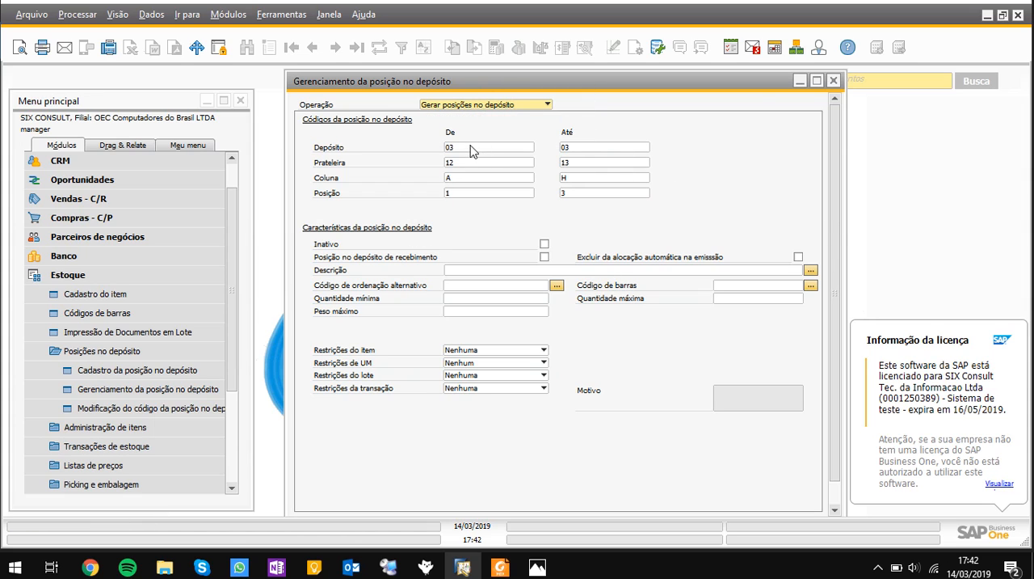
{"action": "scroll", "coordinate": [831, 342], "scroll_direction": "down", "scroll_amount": 1}
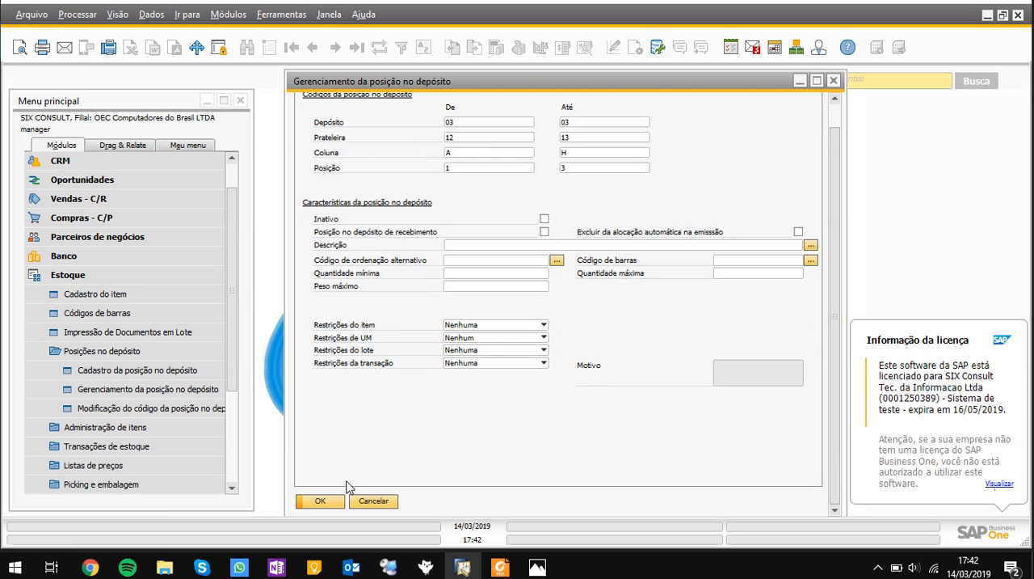
{"action": "left_click", "coordinate": [320, 500]}
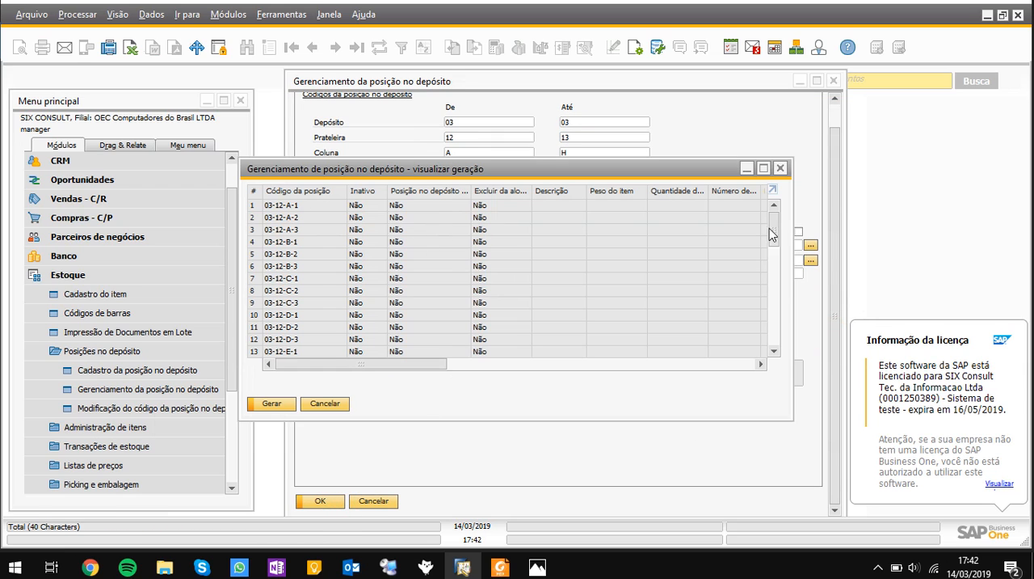
{"action": "left_click_drag", "start_coordinate": [772, 228], "coordinate": [773, 333]}
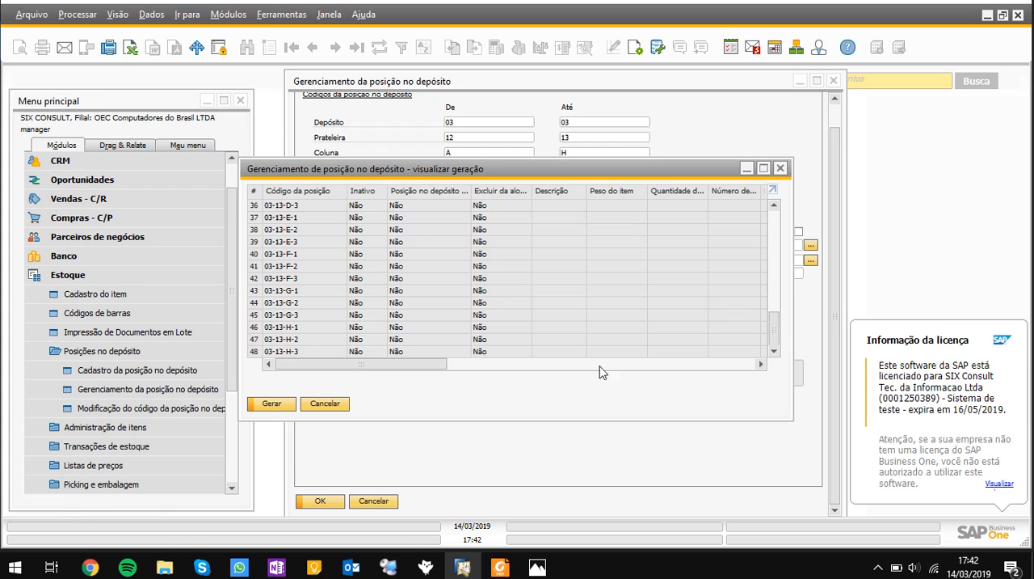
{"action": "left_click", "coordinate": [286, 406]}
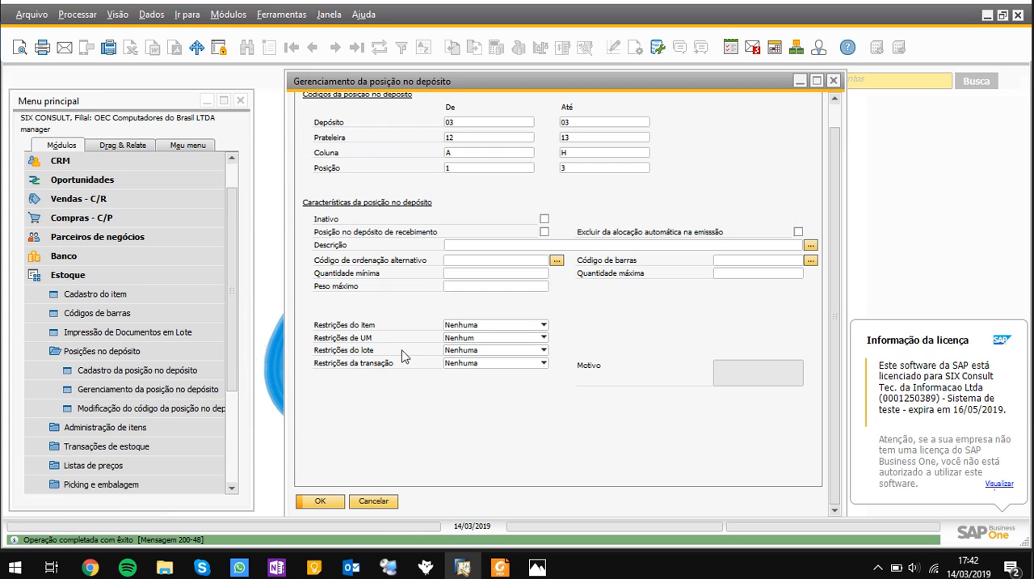
Open the bin location master data form in find mode, list all bin locations with the wildcard *, and close the list
{"action": "left_click", "coordinate": [176, 370]}
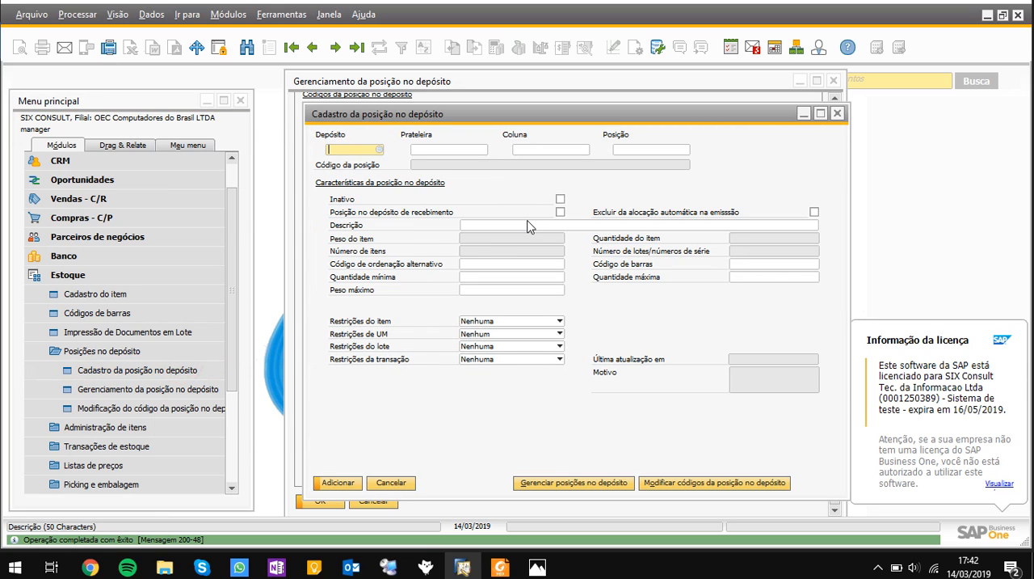
{"action": "key", "text": "ctrl+f"}
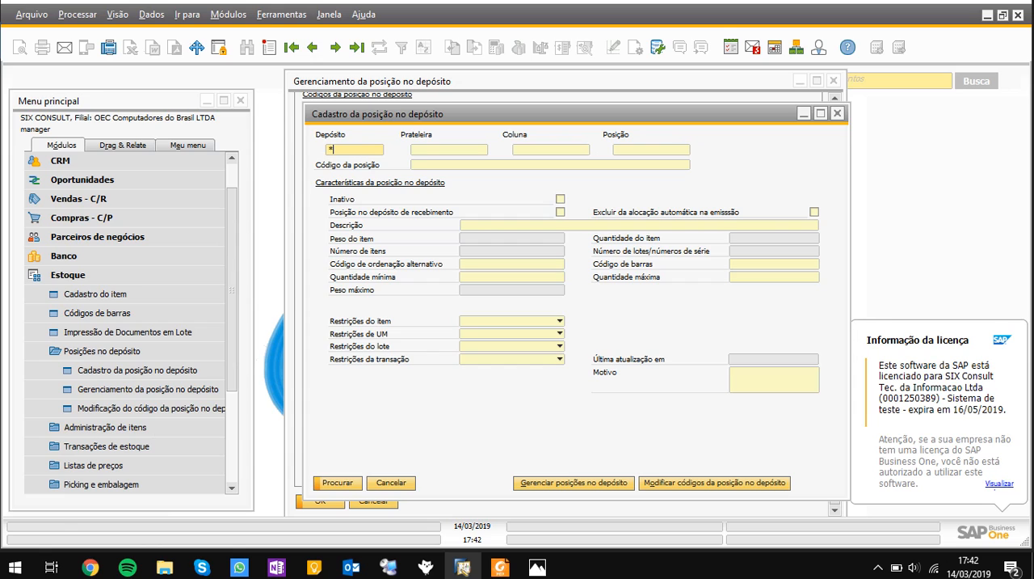
{"action": "type", "text": "*"}
{"action": "key", "text": "Tab"}
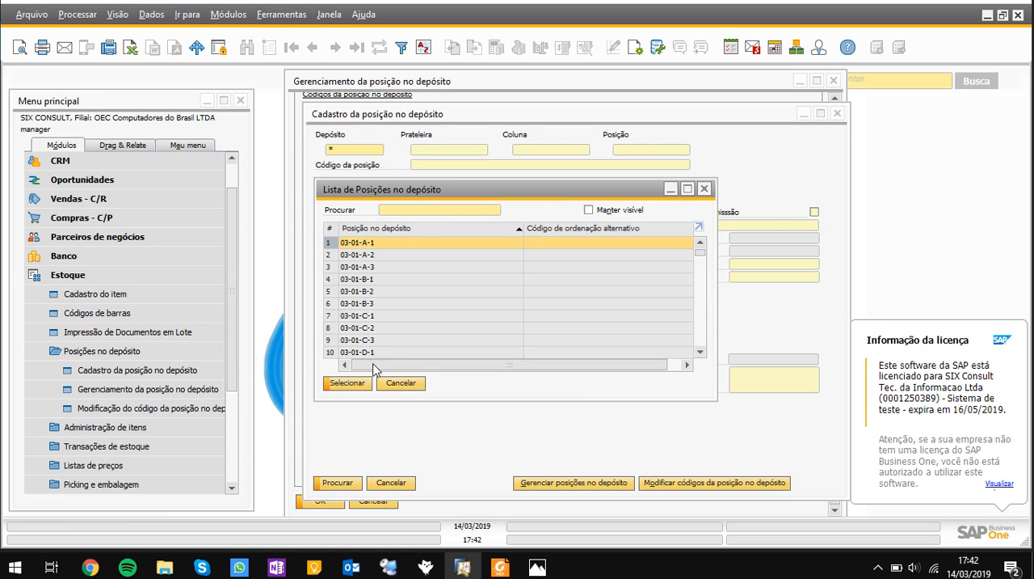
{"action": "left_click", "coordinate": [393, 383]}
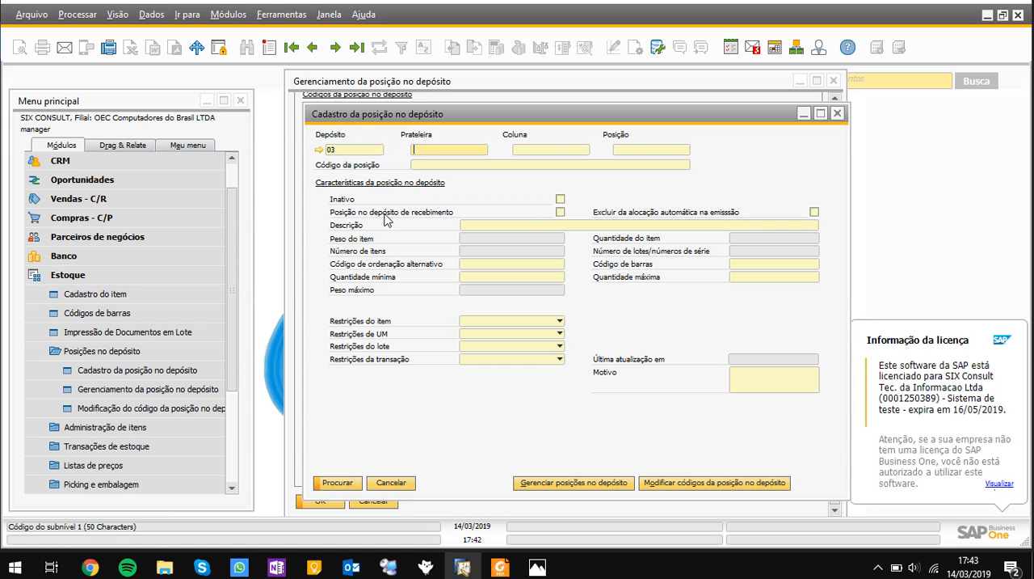
Find the bin locations of Prateleira 12, view the record 03-12-D-1, and close the bin location forms
{"action": "type", "text": "12"}
{"action": "key", "text": "Tab"}
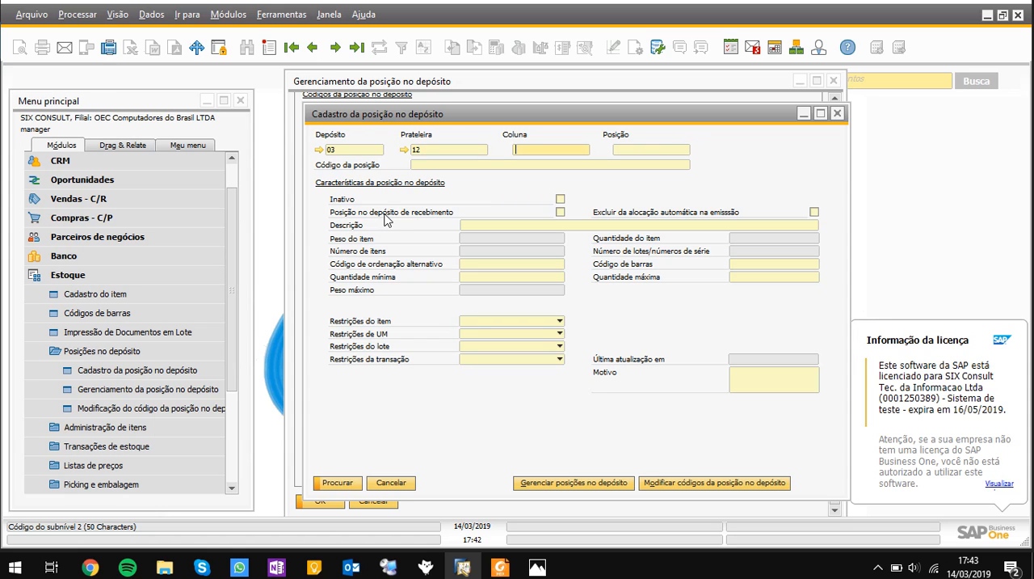
{"action": "key", "text": "Return"}
{"action": "left_click", "coordinate": [393, 293]}
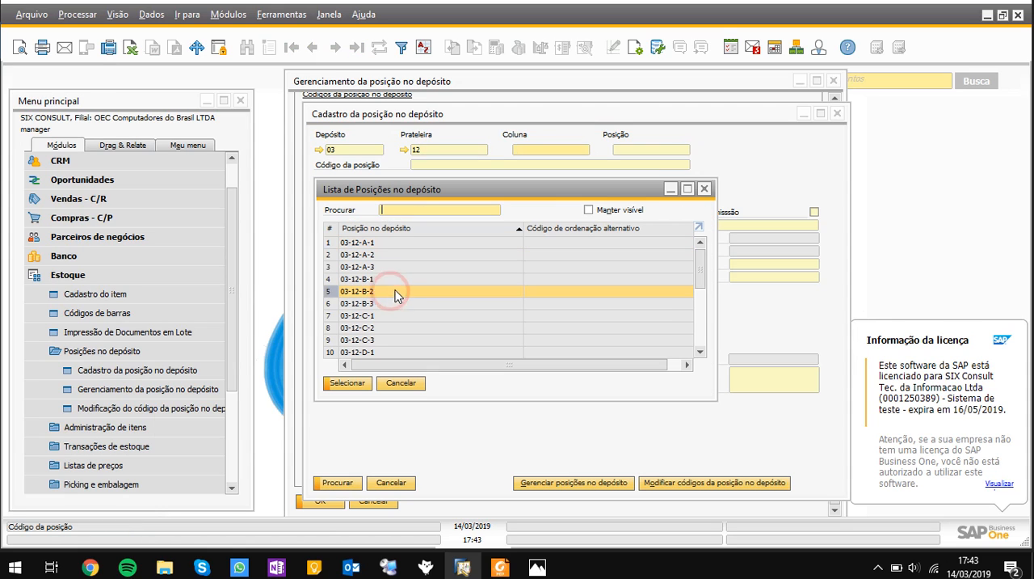
{"action": "scroll", "coordinate": [413, 312], "scroll_direction": "down", "scroll_amount": 2}
{"action": "double_click", "coordinate": [408, 281]}
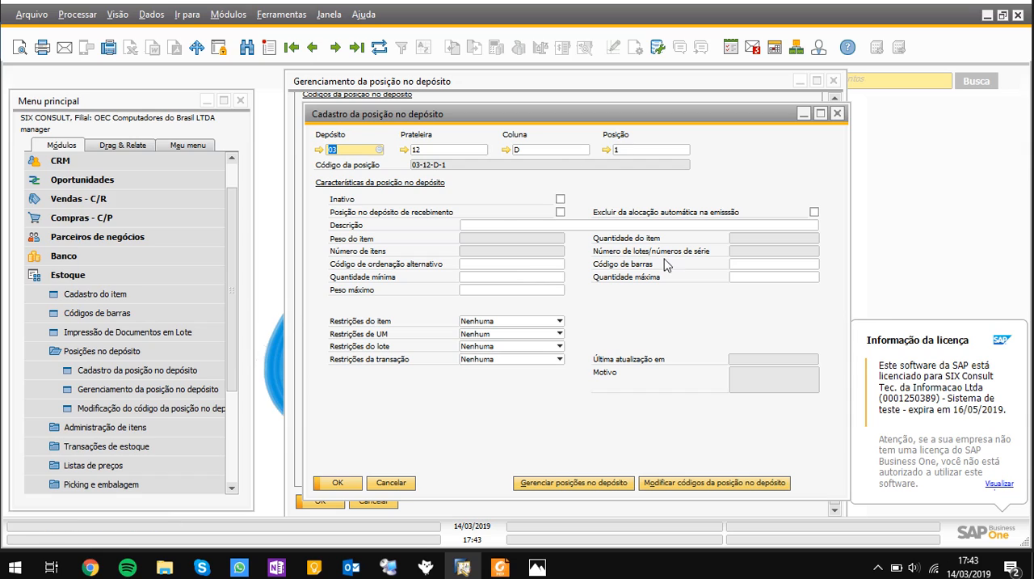
{"action": "left_click", "coordinate": [396, 484]}
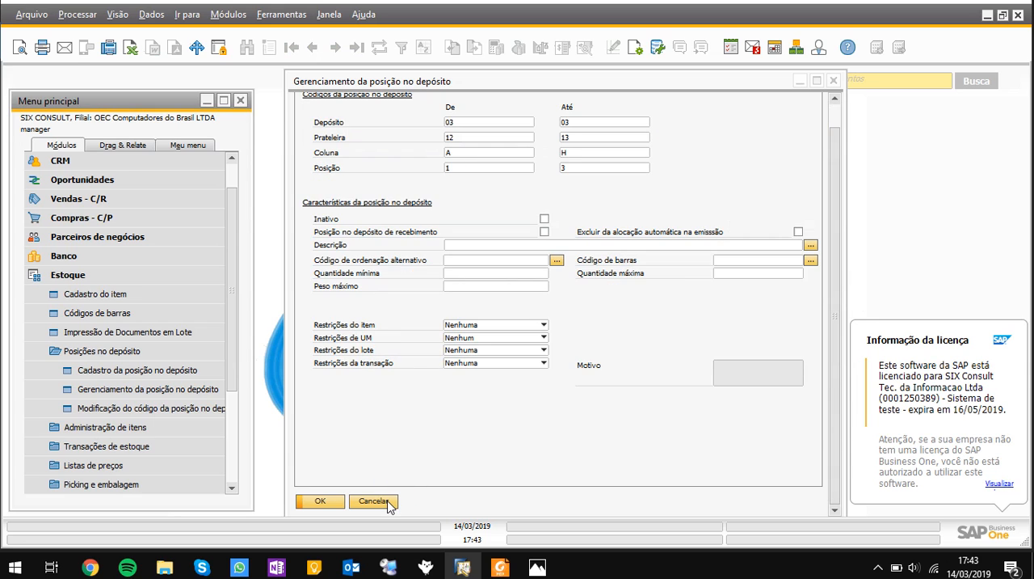
{"action": "left_click", "coordinate": [373, 501]}
{"action": "left_click", "coordinate": [184, 353]}
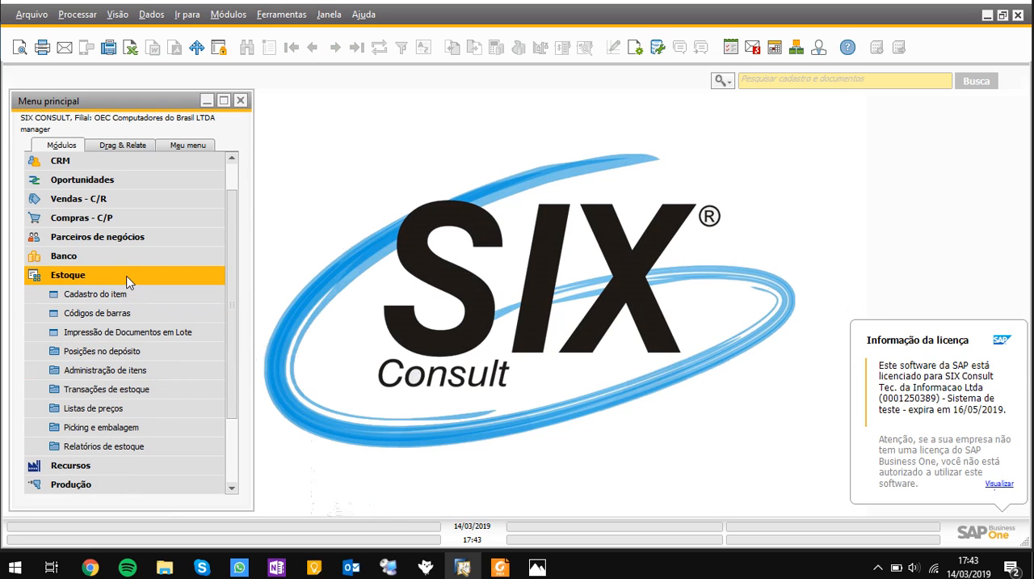
Display the stock data of item A00001 in the item master, select its warehouse 03 row and fit the column widths
{"action": "left_click", "coordinate": [121, 292]}
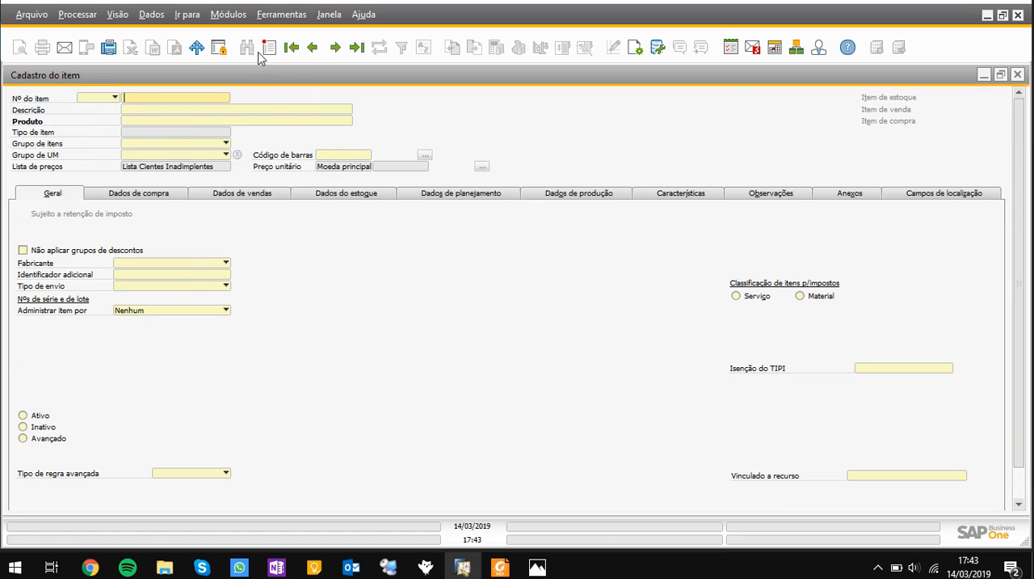
{"action": "left_click", "coordinate": [292, 47]}
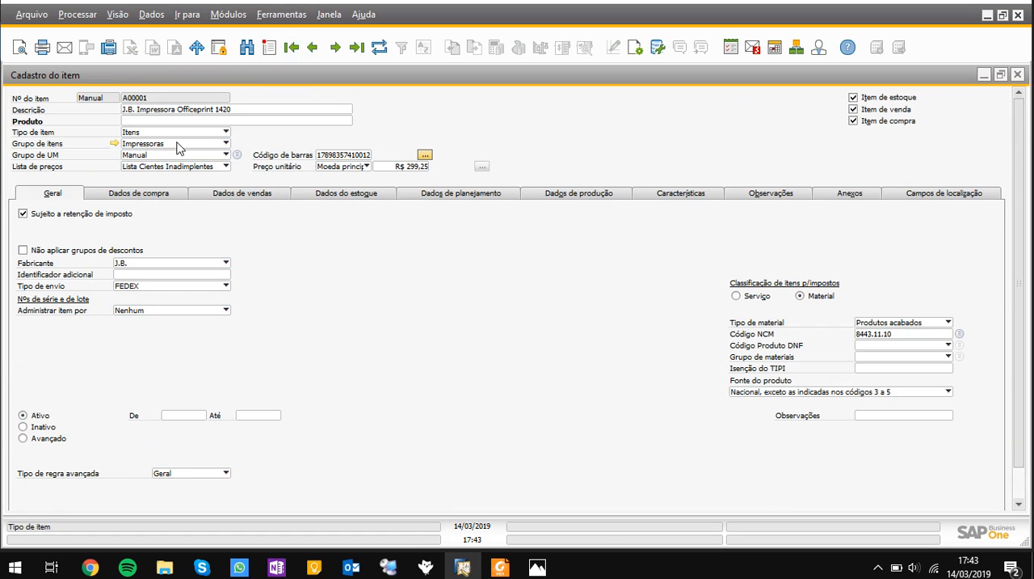
{"action": "left_click", "coordinate": [340, 197]}
{"action": "left_click", "coordinate": [23, 376]}
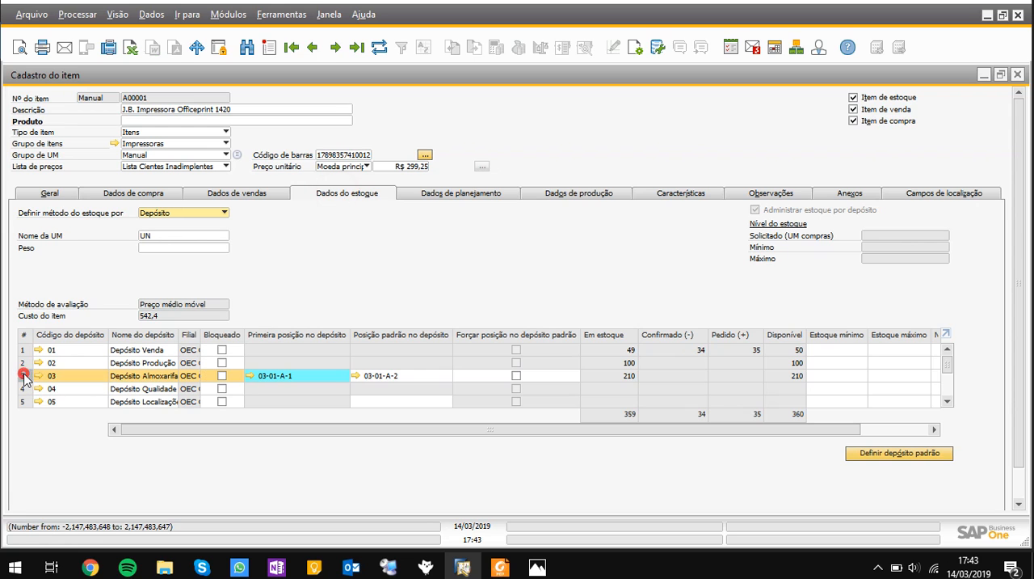
{"action": "left_click", "coordinate": [118, 15]}
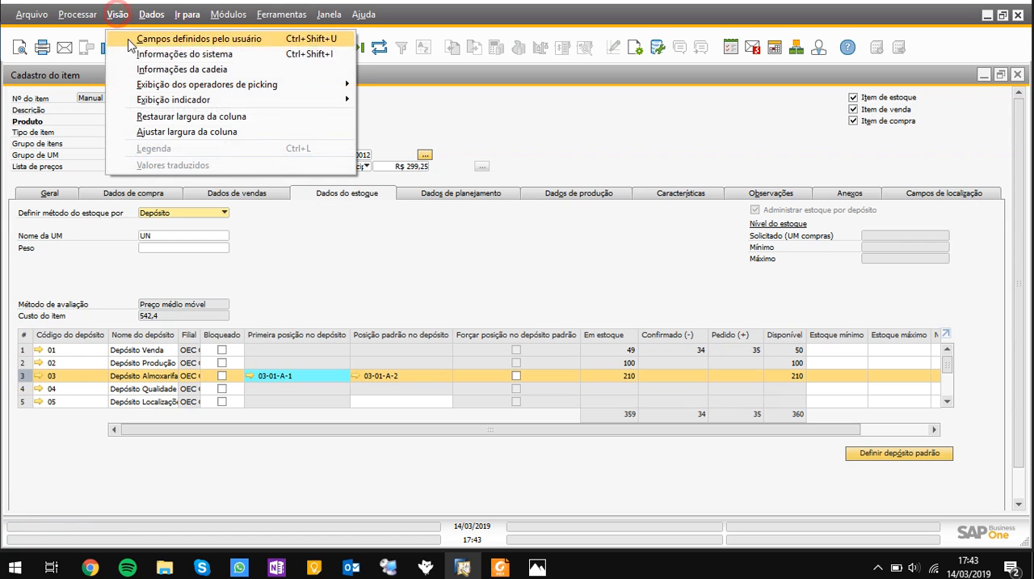
{"action": "left_click", "coordinate": [189, 133]}
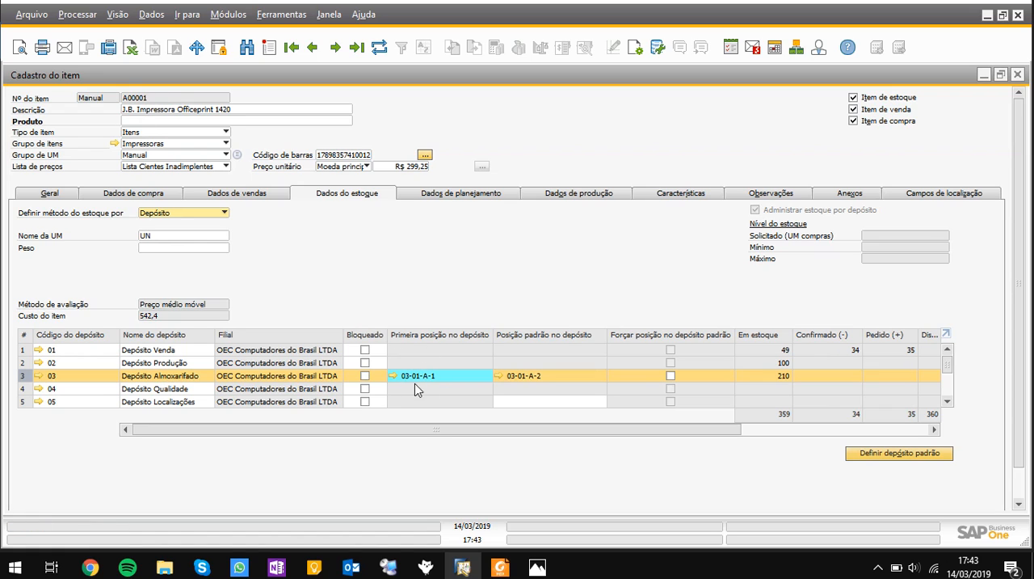
Examine the default bin location of warehouse 03 in the item's stock data and close the item master form
{"action": "left_click", "coordinate": [551, 375]}
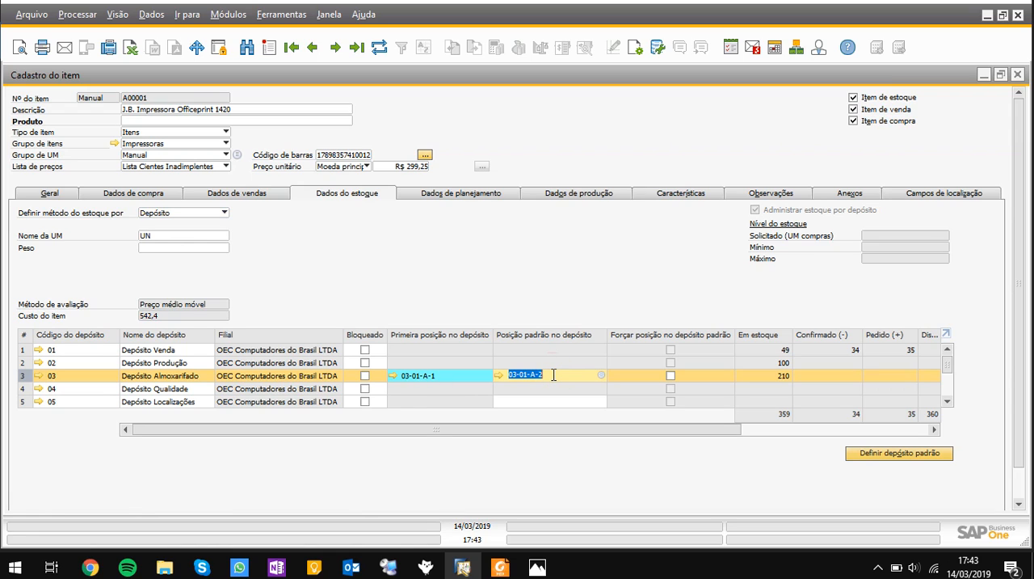
{"action": "double_click", "coordinate": [554, 375]}
{"action": "double_click", "coordinate": [573, 79]}
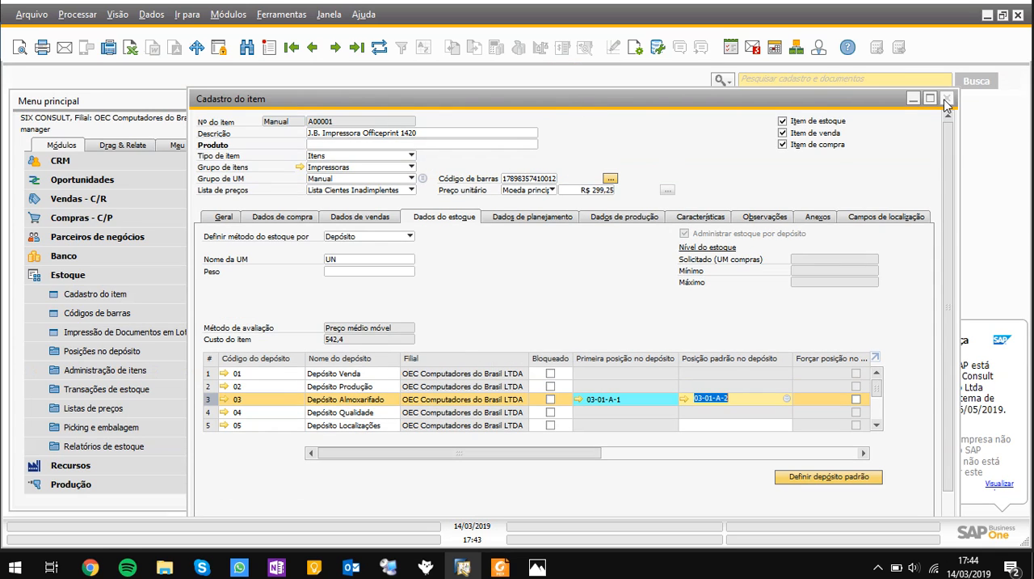
{"action": "left_click", "coordinate": [947, 97]}
Start a new goods receipt (Entrada de mercadoria) and add the items A00001, A00002 and A00003
{"action": "left_click", "coordinate": [203, 274]}
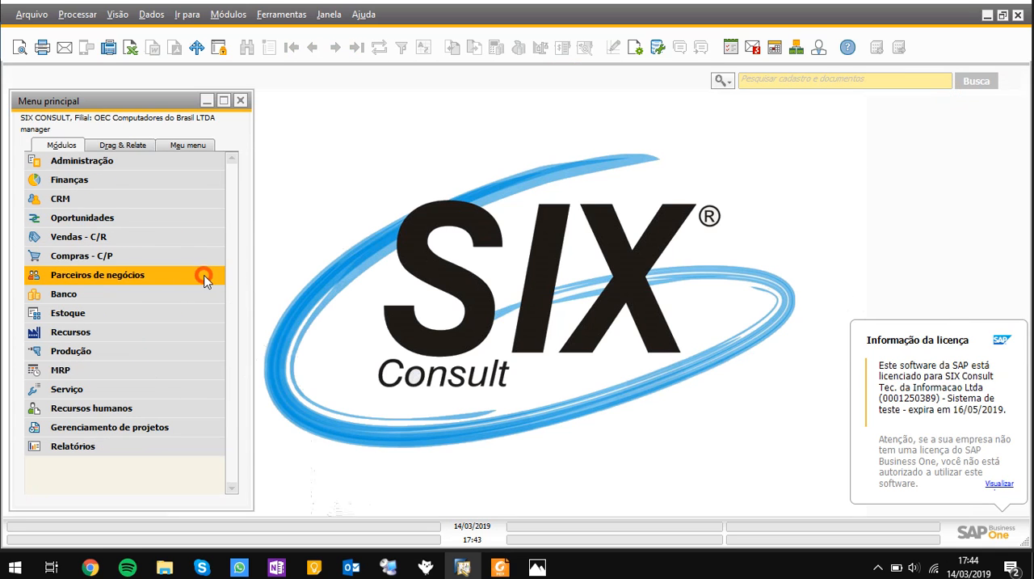
{"action": "left_click", "coordinate": [202, 321]}
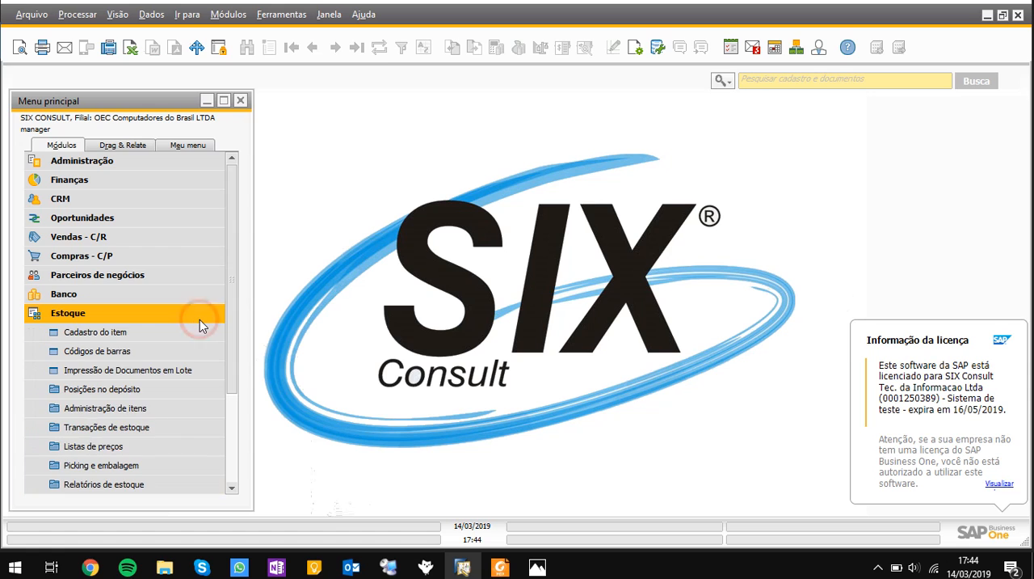
{"action": "left_click", "coordinate": [169, 428]}
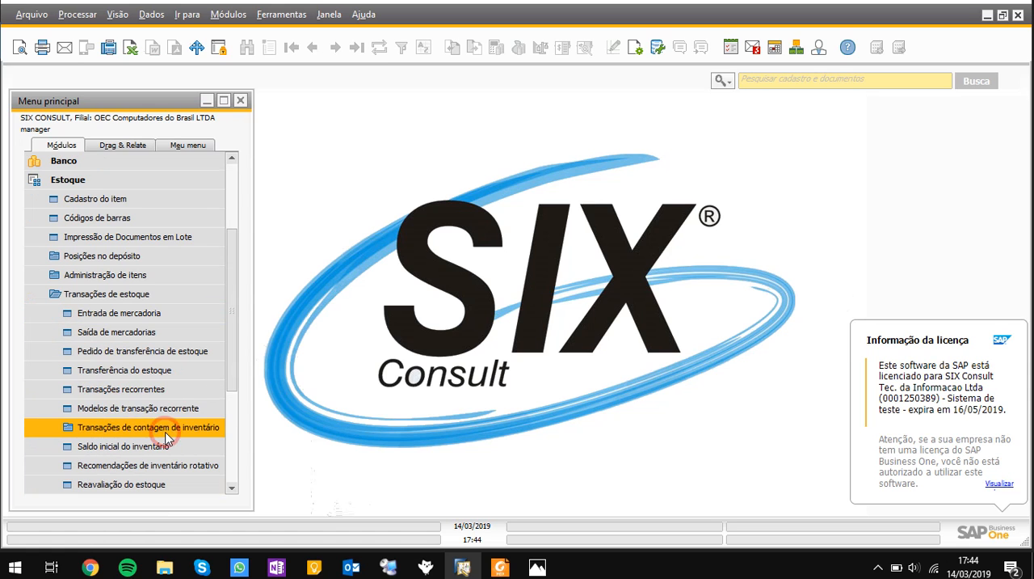
{"action": "left_click", "coordinate": [154, 323]}
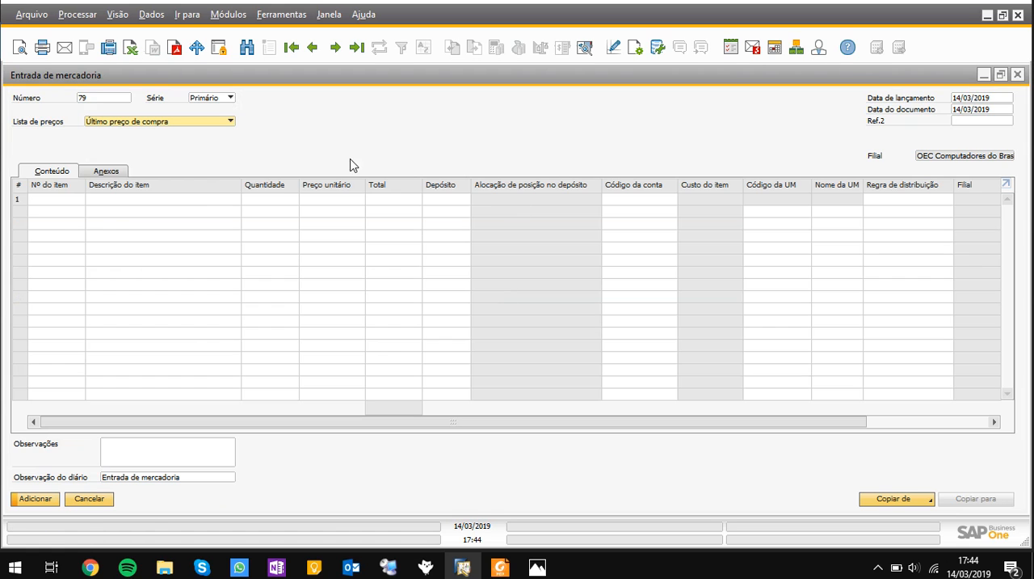
{"action": "left_click", "coordinate": [41, 203]}
{"action": "key", "text": "Tab"}
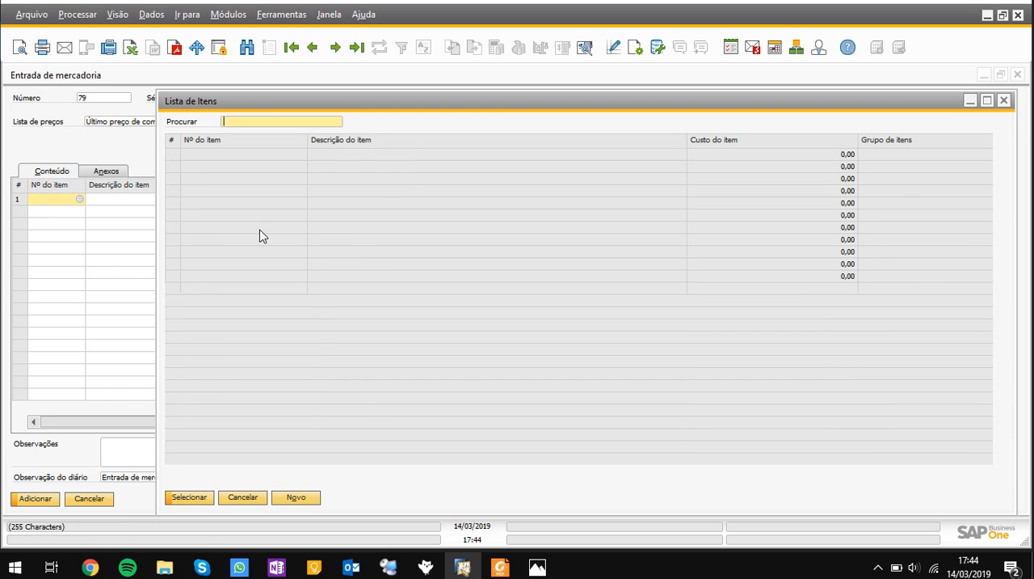
{"action": "left_click", "coordinate": [255, 178]}
{"action": "left_click", "coordinate": [207, 498]}
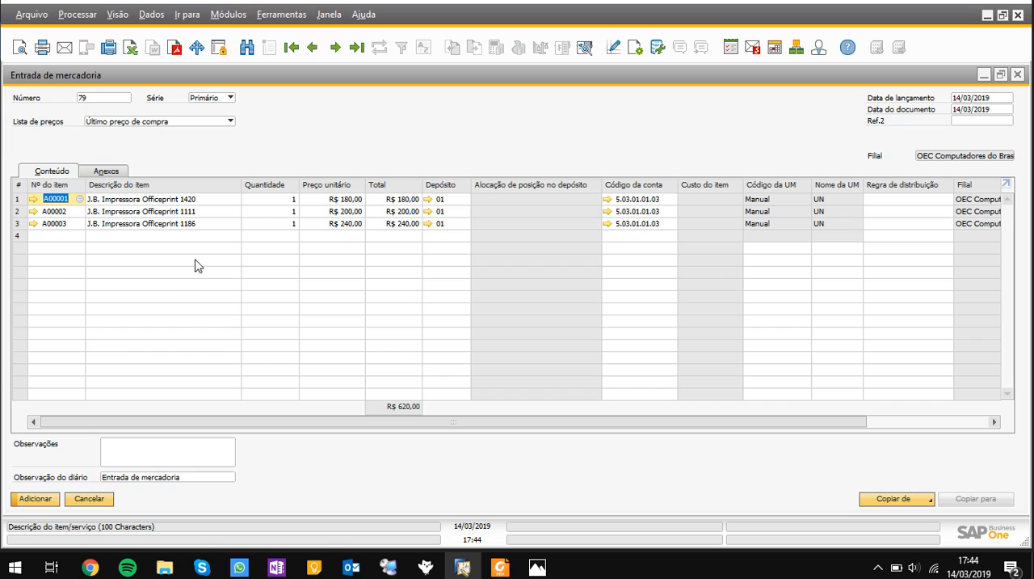
Set the warehouse of all three goods receipt lines to 03
{"action": "left_click", "coordinate": [448, 199]}
{"action": "type", "text": "03"}
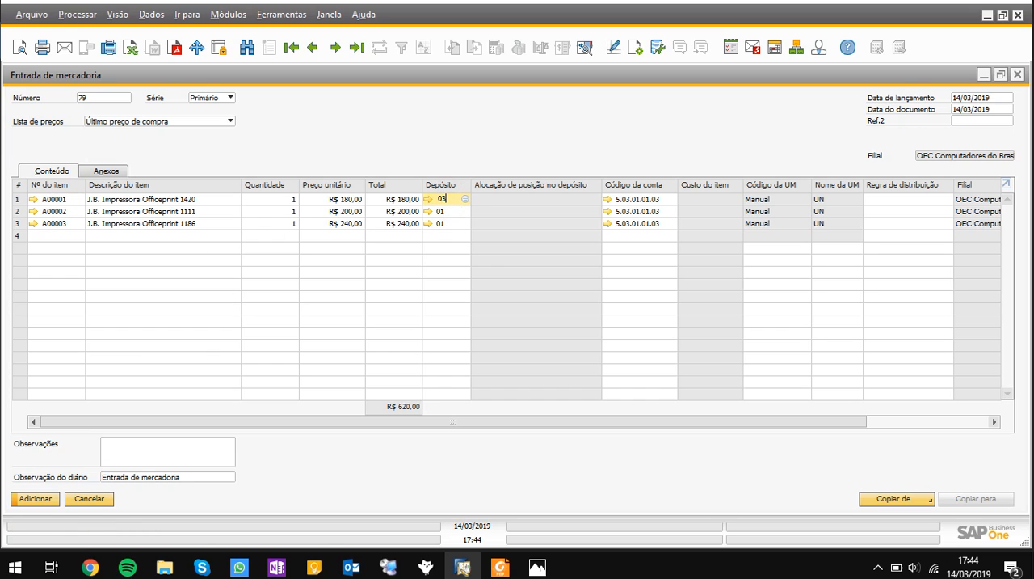
{"action": "key", "text": "Down"}
{"action": "type", "text": "03"}
{"action": "key", "text": "Down"}
{"action": "type", "text": "03"}
{"action": "key", "text": "Up"}
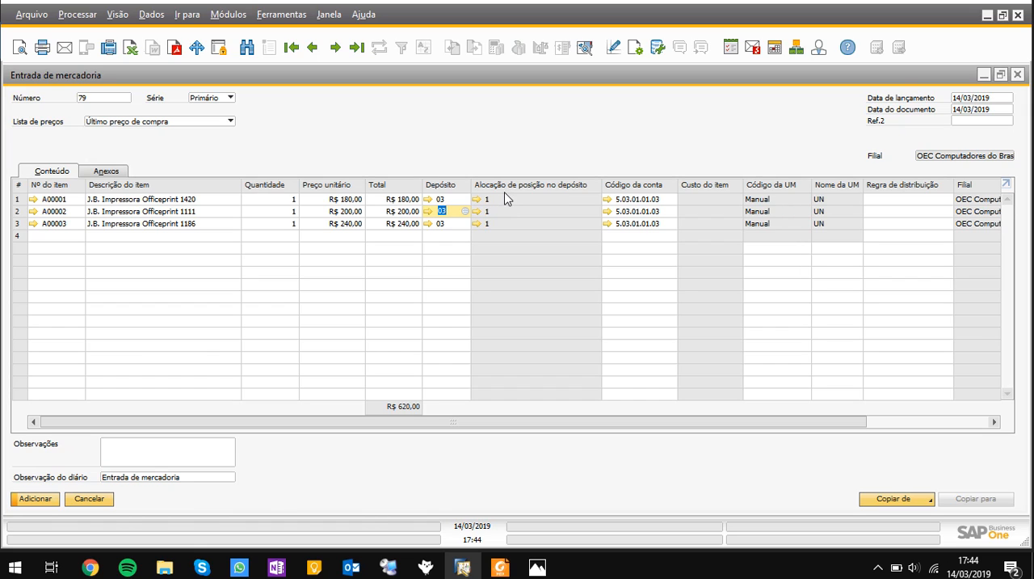
Set the quantity of item A00001 to 50 and assign 20 units to bin location 03-01-A-2
{"action": "left_click", "coordinate": [291, 200]}
{"action": "type", "text": "50"}
{"action": "key", "text": "Down"}
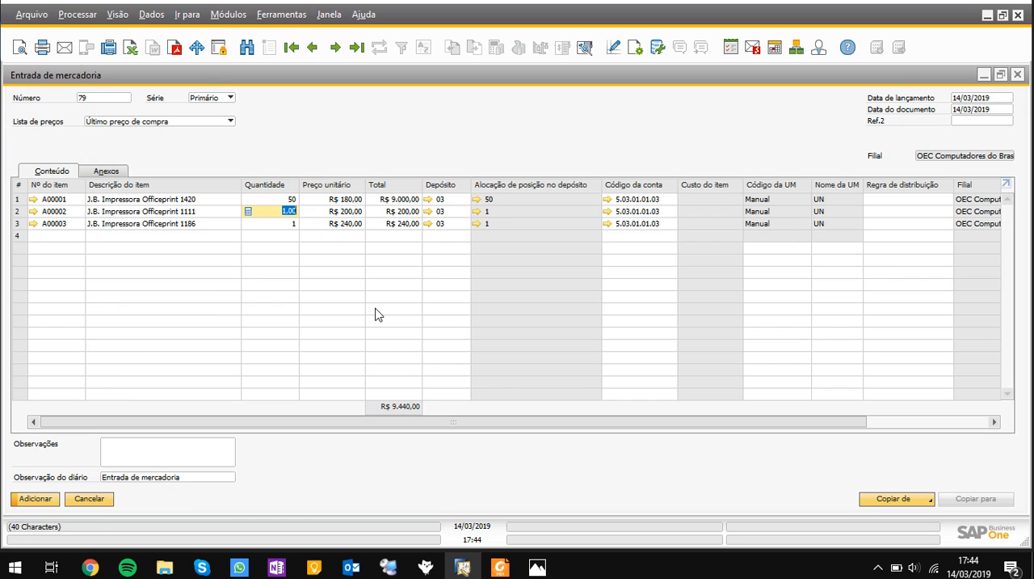
{"action": "left_click", "coordinate": [477, 200]}
{"action": "left_click", "coordinate": [504, 298]}
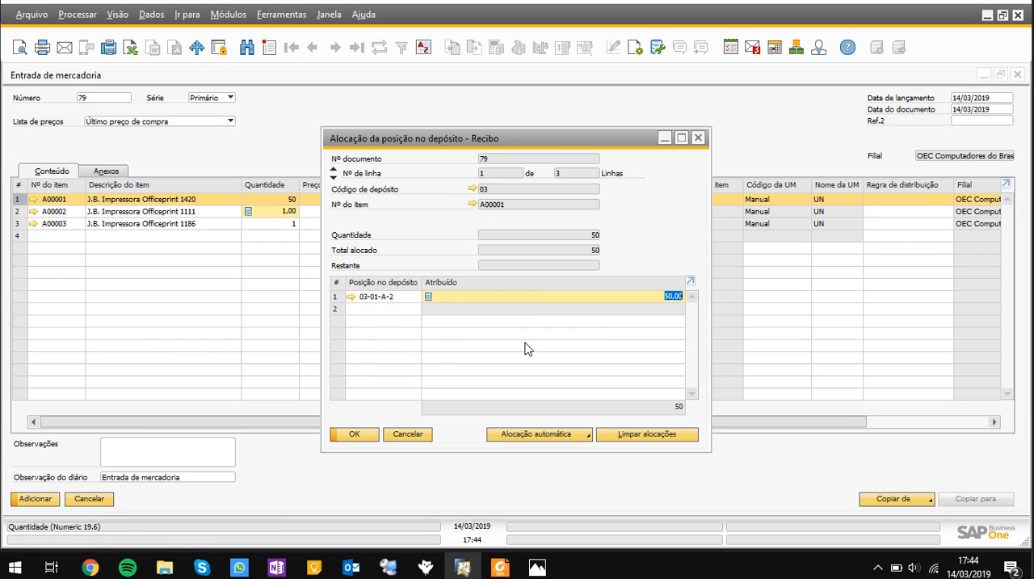
{"action": "type", "text": "20"}
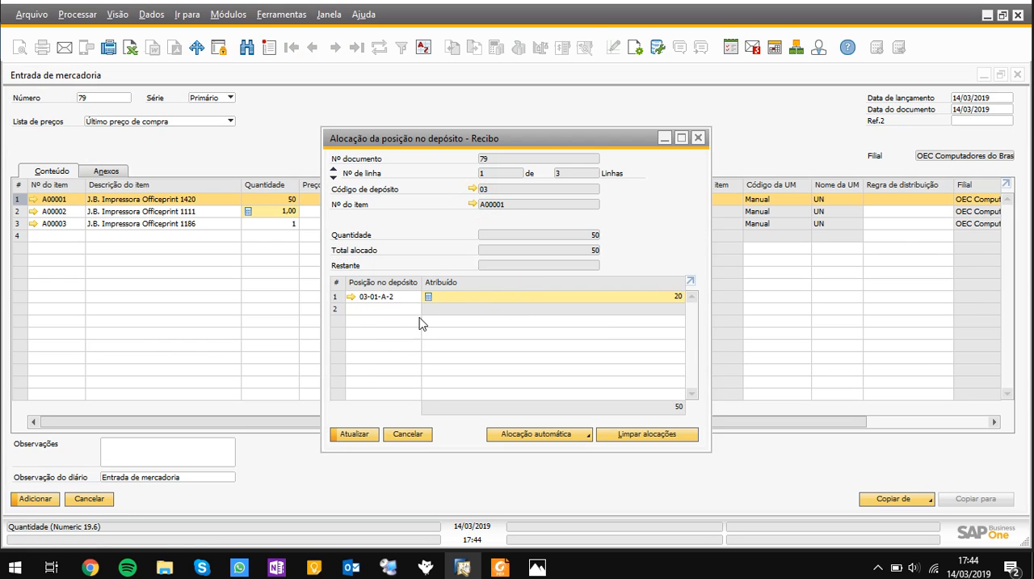
Add bin location 03-01-C-1 to the allocation of item A00001 and assign it 20 units
{"action": "left_click", "coordinate": [396, 307]}
{"action": "key", "text": "Tab"}
{"action": "double_click", "coordinate": [434, 314]}
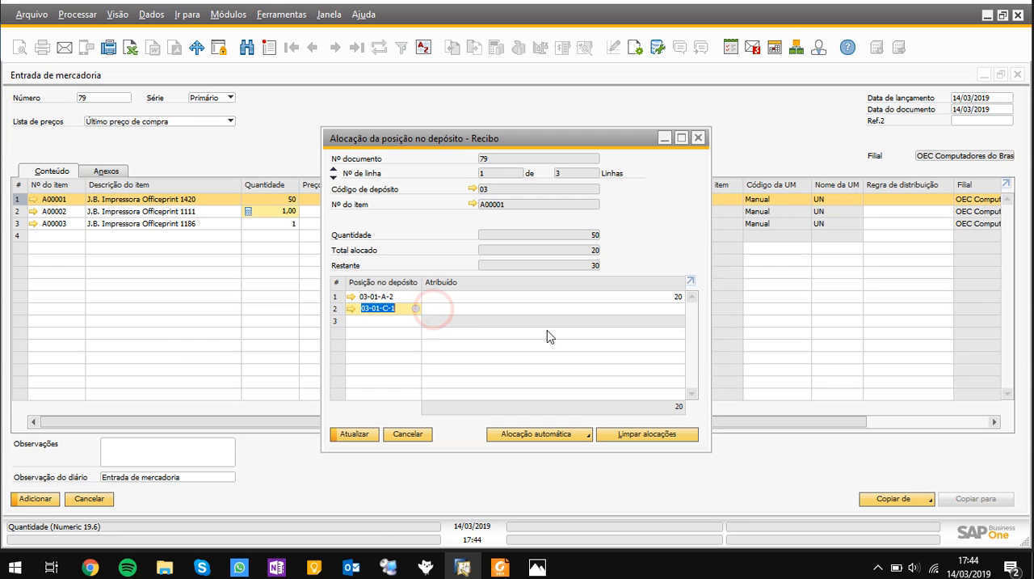
{"action": "left_click", "coordinate": [568, 308]}
{"action": "type", "text": "20"}
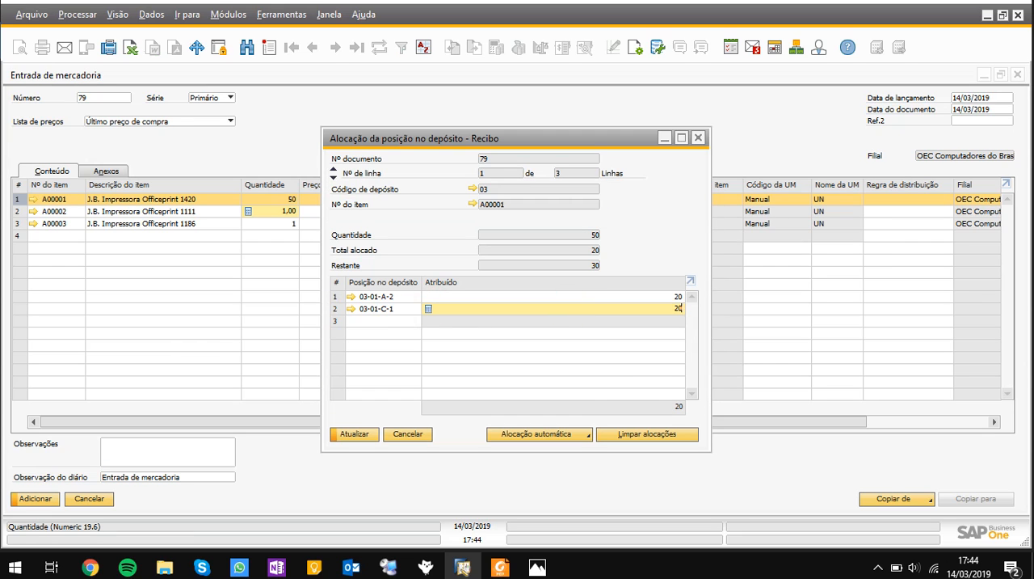
Assign 10 units of item A00001 to bin location 03-01-F-2 and update the allocation
{"action": "left_click", "coordinate": [407, 322]}
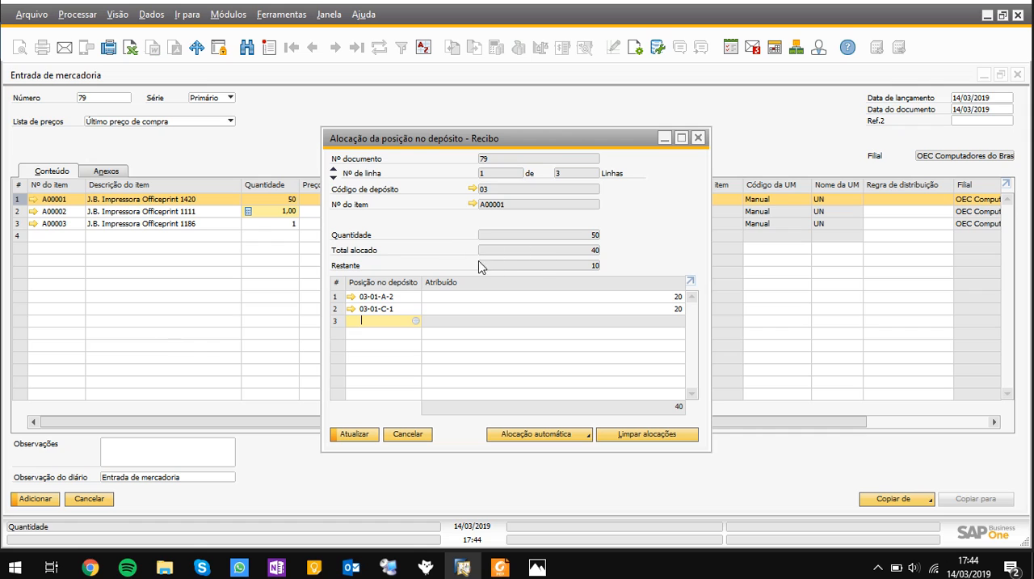
{"action": "key", "text": "Tab"}
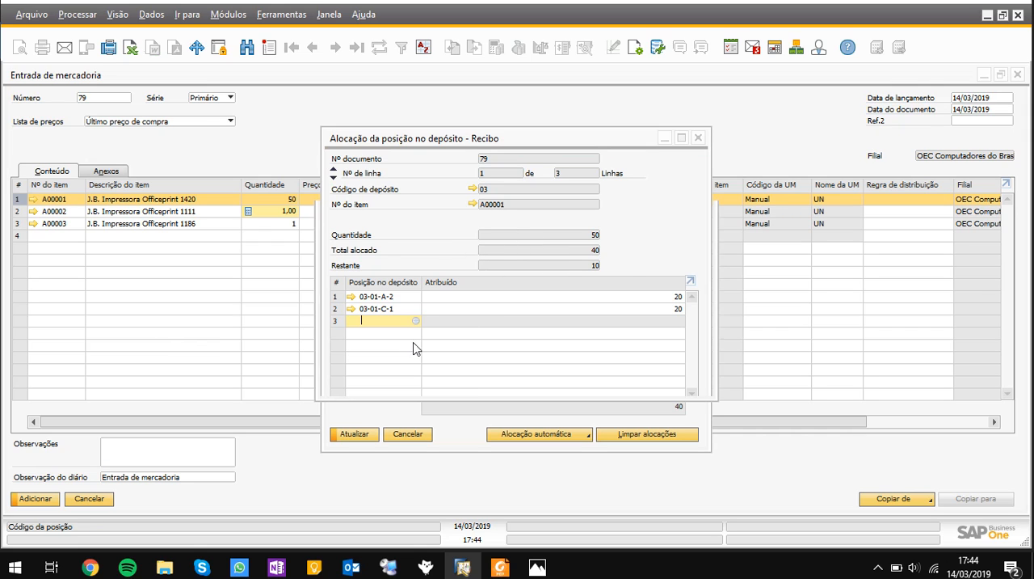
{"action": "double_click", "coordinate": [415, 318]}
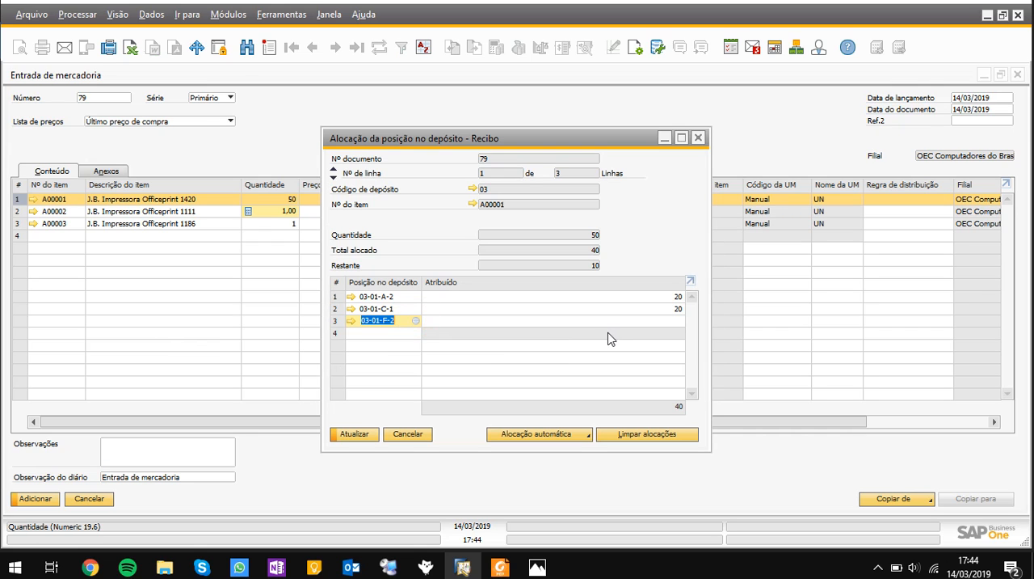
{"action": "left_click", "coordinate": [611, 324]}
{"action": "type", "text": "10"}
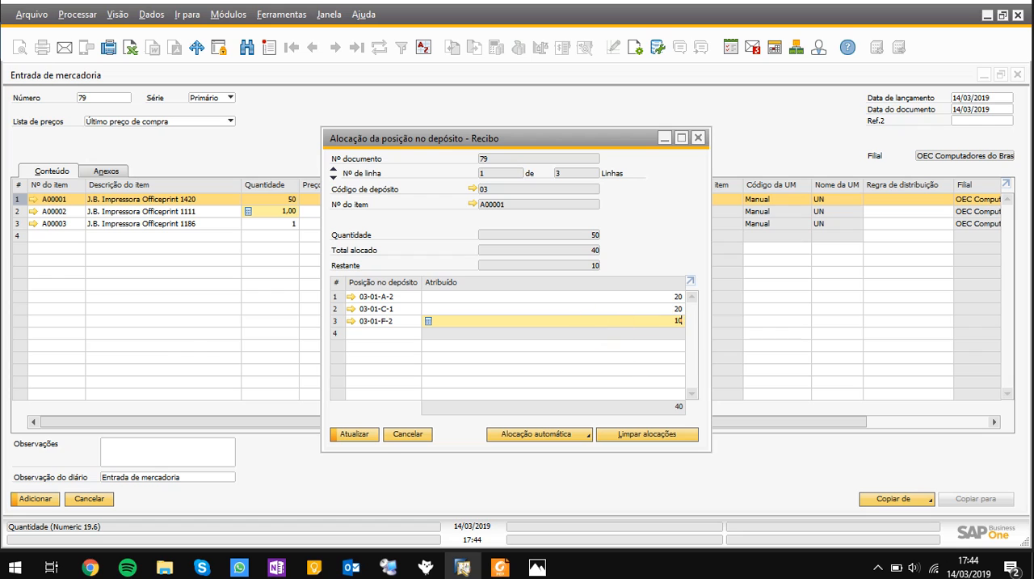
{"action": "left_click", "coordinate": [358, 437]}
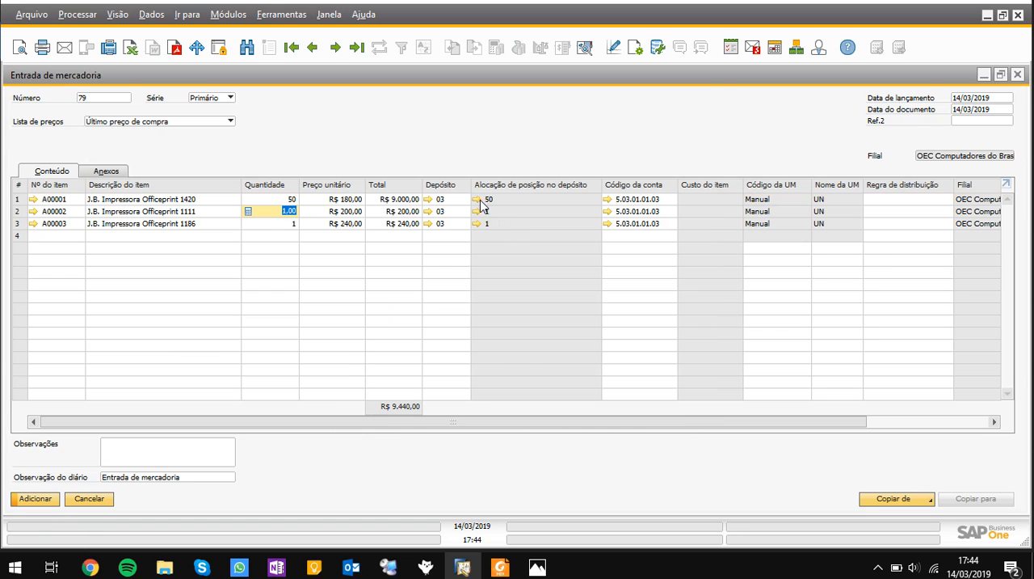
Review the bin location allocation of item A00001 in the goods receipt and close it
{"action": "left_click", "coordinate": [483, 200]}
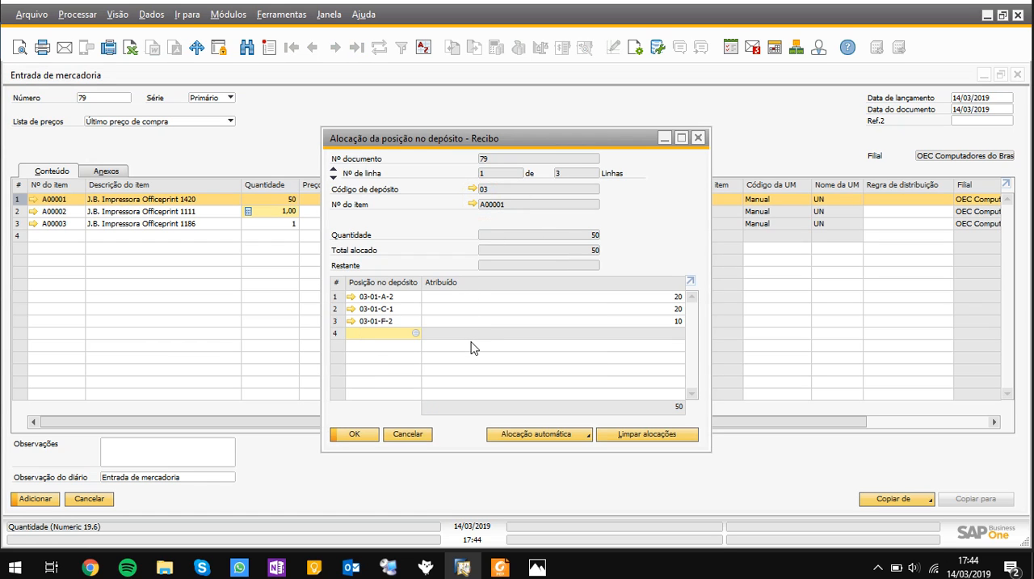
{"action": "left_click", "coordinate": [378, 437]}
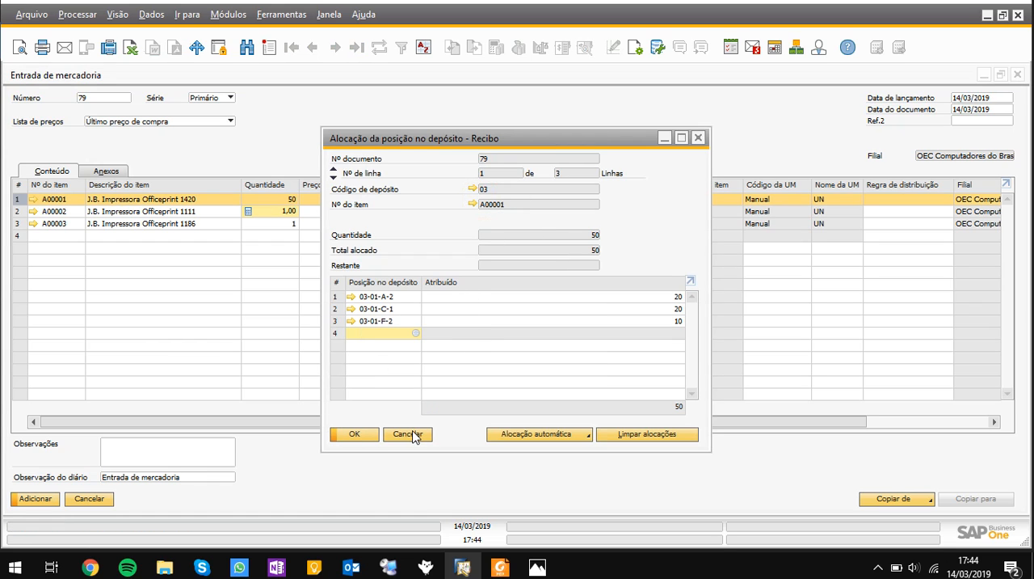
{"action": "left_click", "coordinate": [413, 436]}
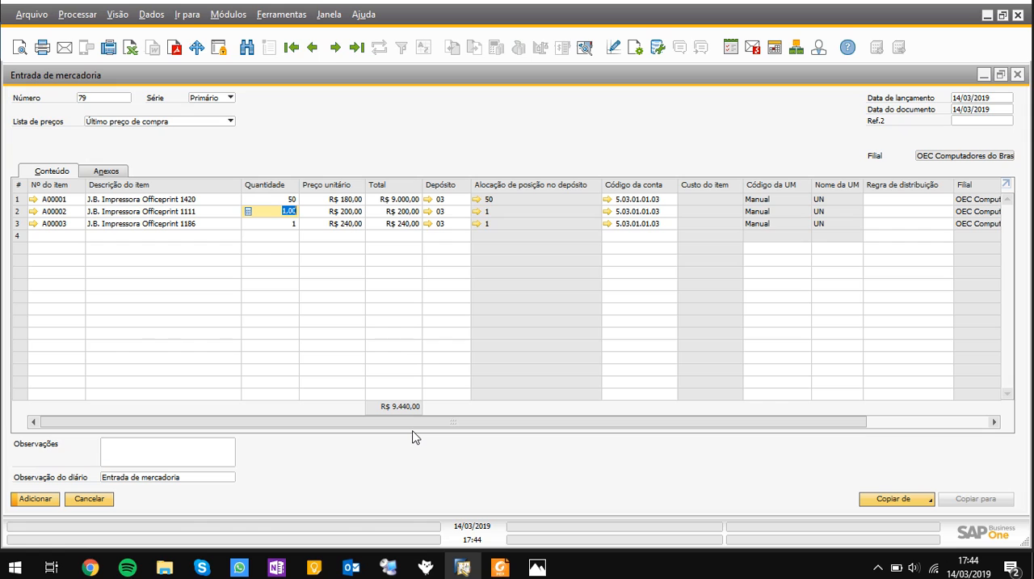
Discard the goods receipt without adding it and open a new goods issue (Saída de mercadorias)
{"action": "left_click_drag", "start_coordinate": [410, 423], "coordinate": [335, 410]}
{"action": "double_click", "coordinate": [389, 75]}
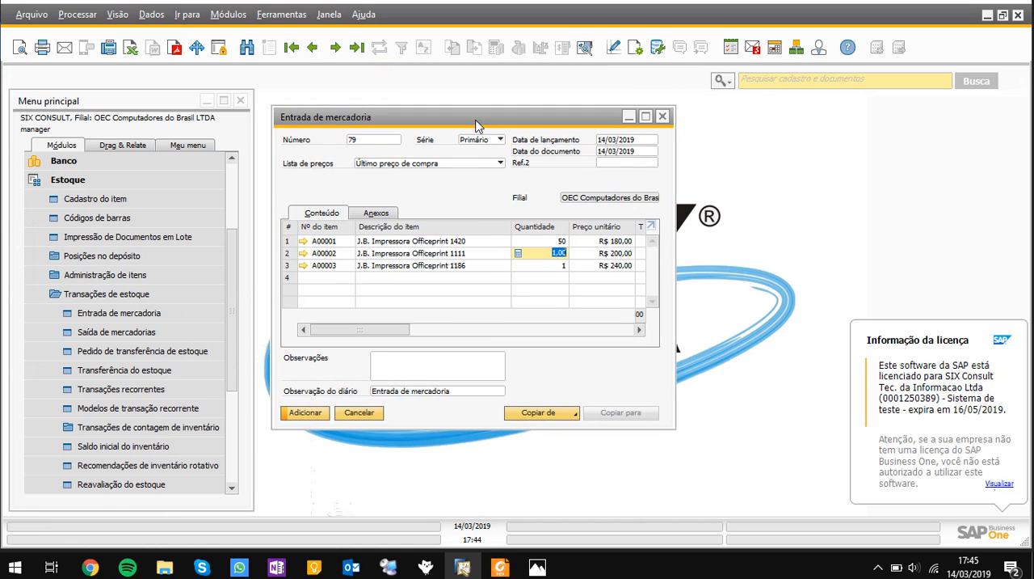
{"action": "left_click_drag", "start_coordinate": [477, 125], "coordinate": [482, 126]}
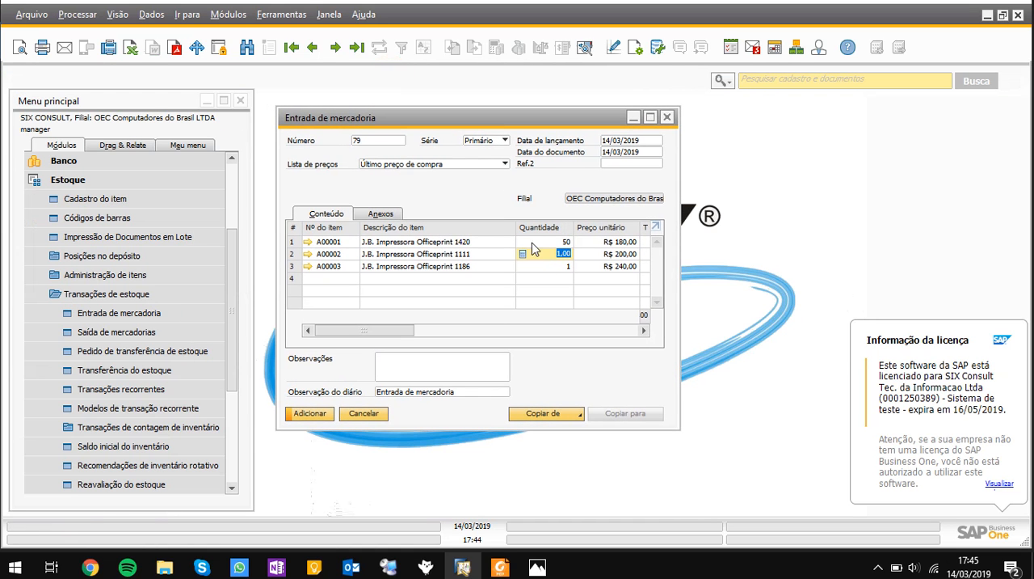
{"action": "left_click", "coordinate": [362, 413]}
{"action": "left_click", "coordinate": [166, 332]}
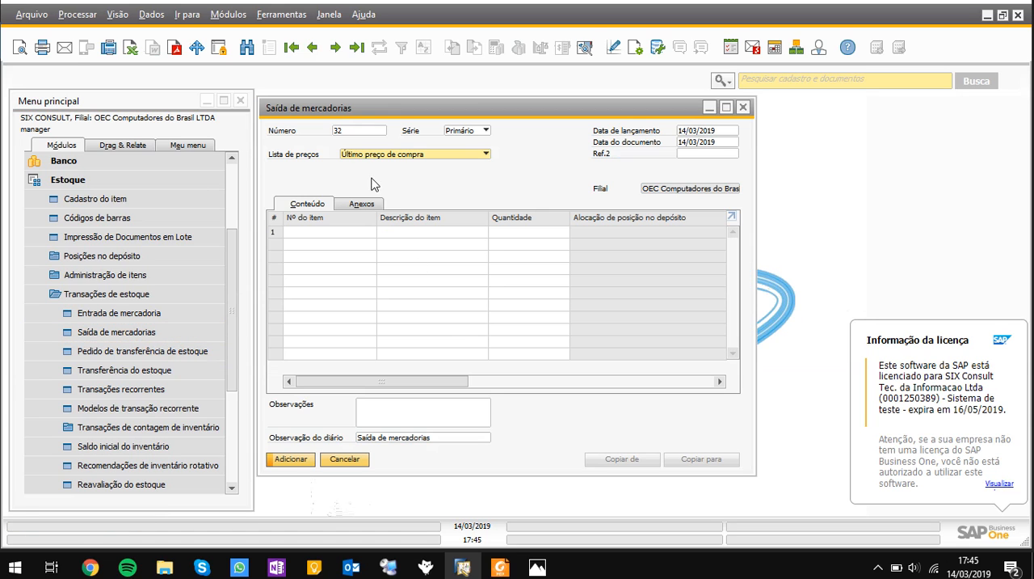
Add items A00001, A00002 and A00003 to the goods issue lines and enlarge the document
{"action": "left_click", "coordinate": [334, 233]}
{"action": "key", "text": "Tab"}
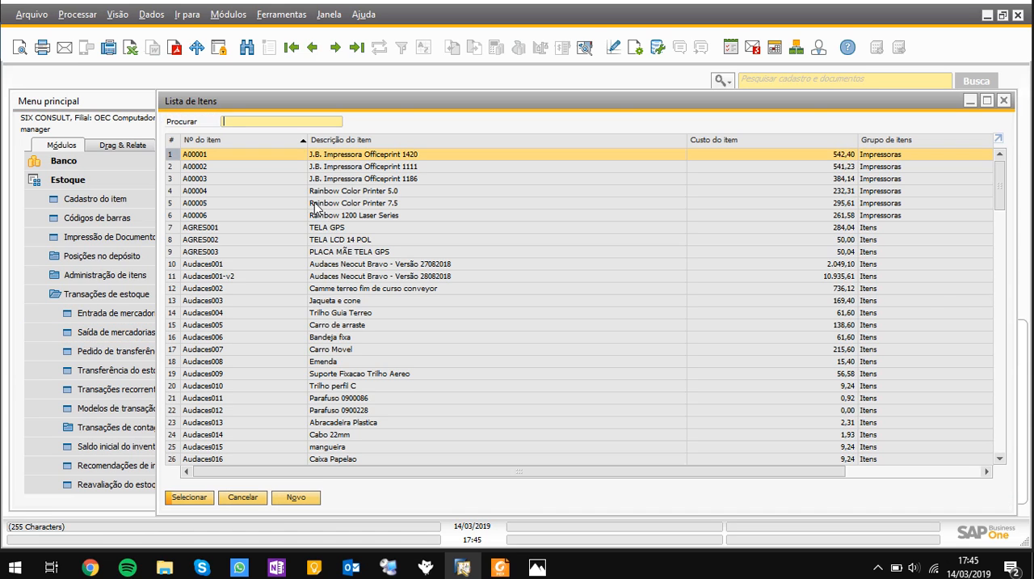
{"action": "left_click", "coordinate": [275, 178], "text": "shift"}
{"action": "left_click", "coordinate": [198, 496]}
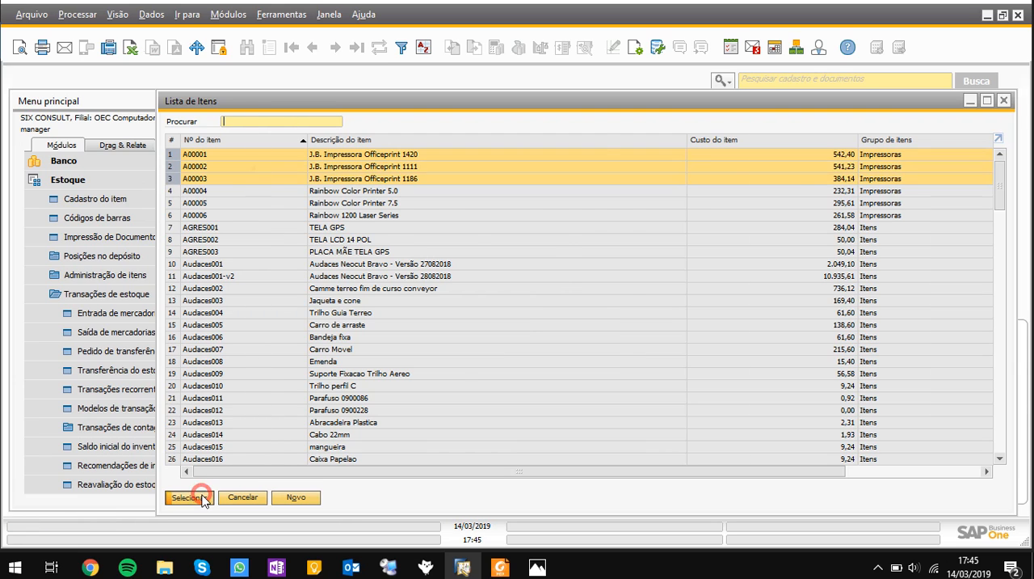
{"action": "double_click", "coordinate": [548, 109]}
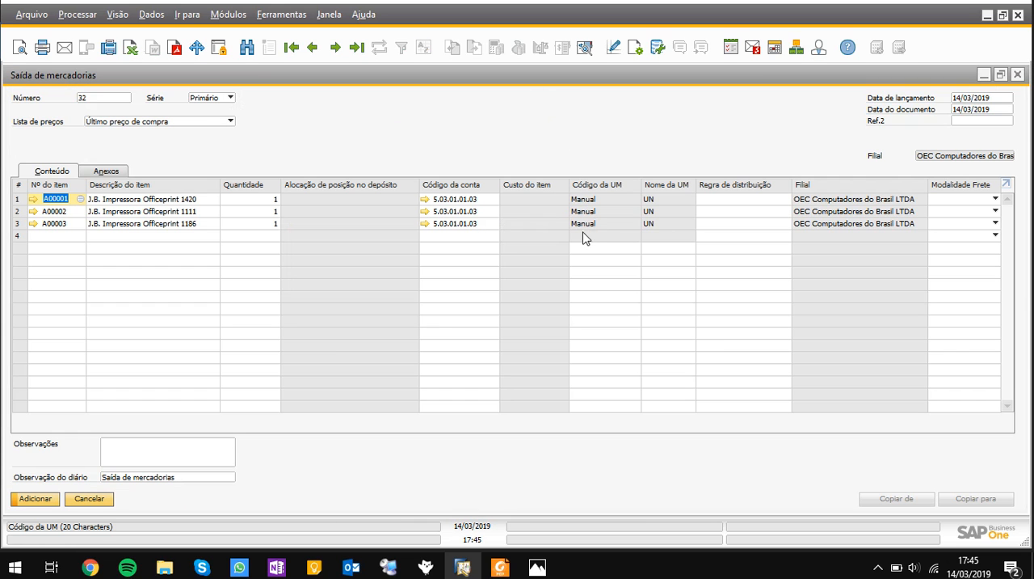
Set the goods issue's default warehouse to 03 in the form settings and apply it to the existing lines
{"action": "left_click", "coordinate": [657, 47]}
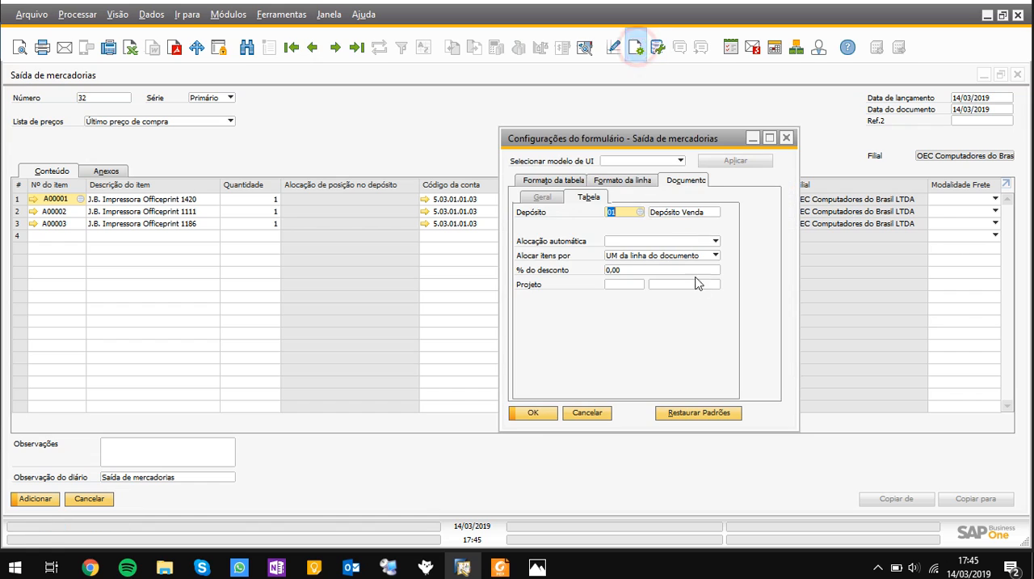
{"action": "type", "text": "03"}
{"action": "key", "text": "Tab"}
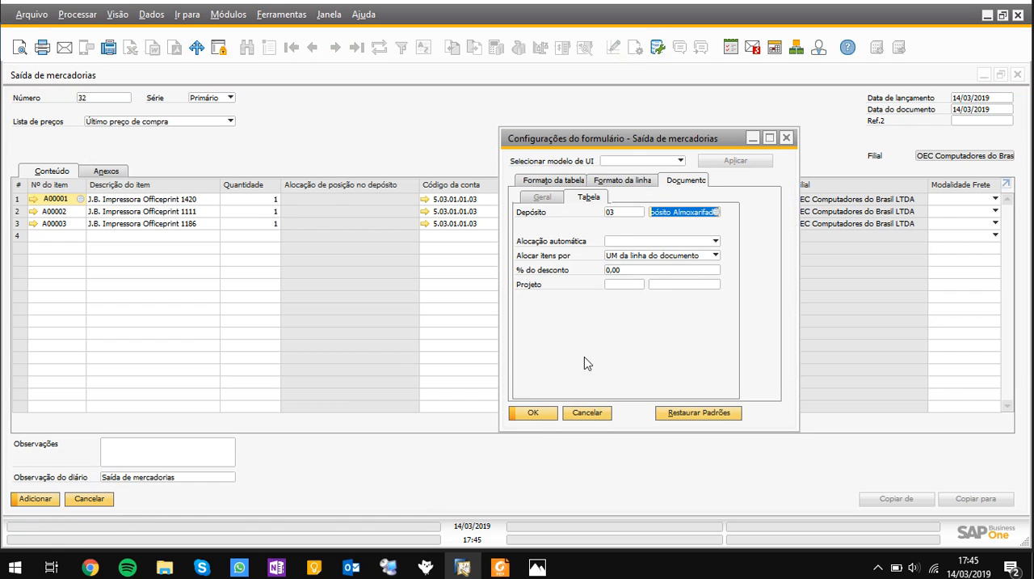
{"action": "left_click", "coordinate": [533, 414]}
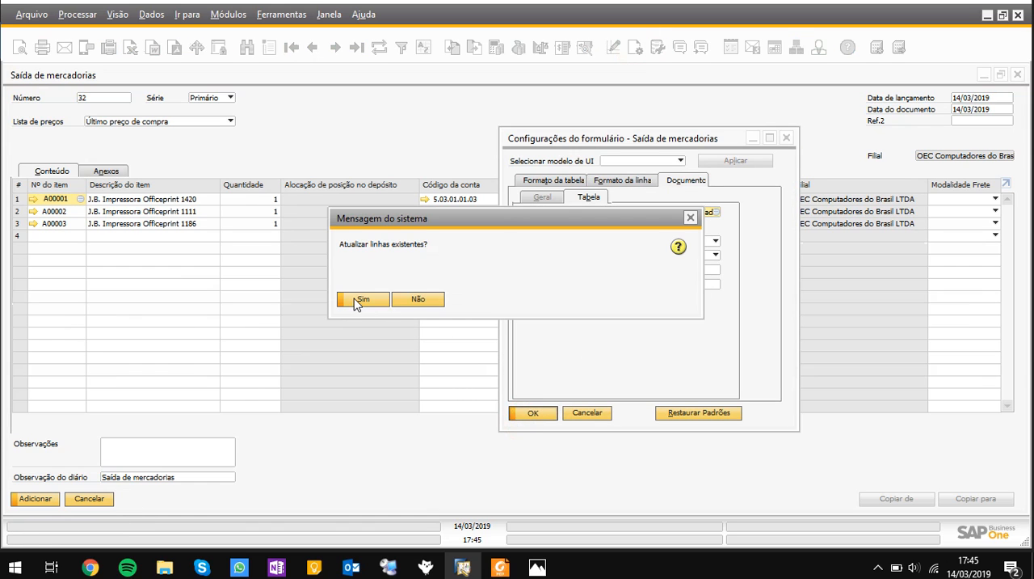
{"action": "left_click", "coordinate": [361, 299]}
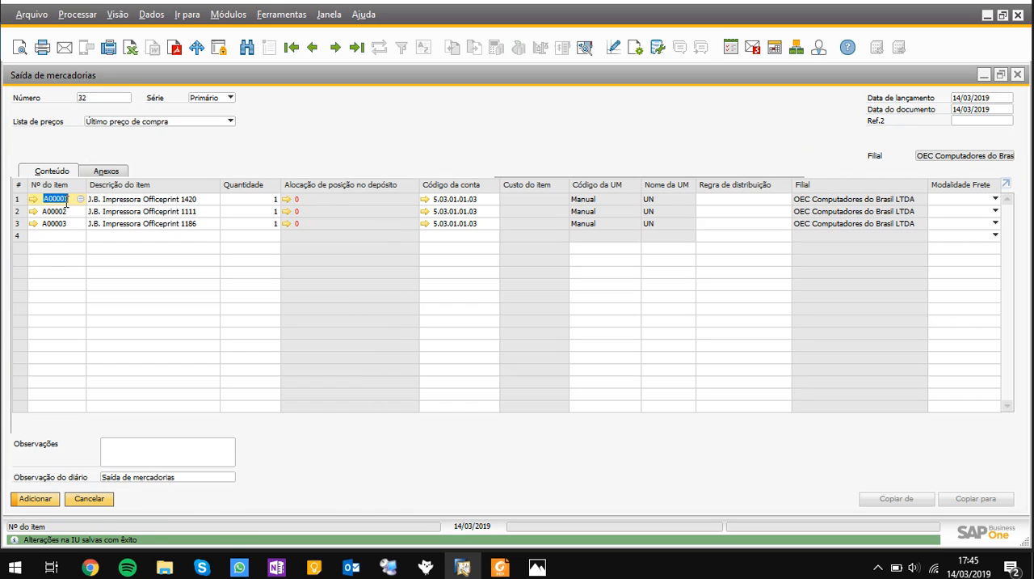
Set the quantity of item A00001 to 50 in the goods issue
{"action": "key", "text": "Tab"}
{"action": "key", "text": "Tab"}
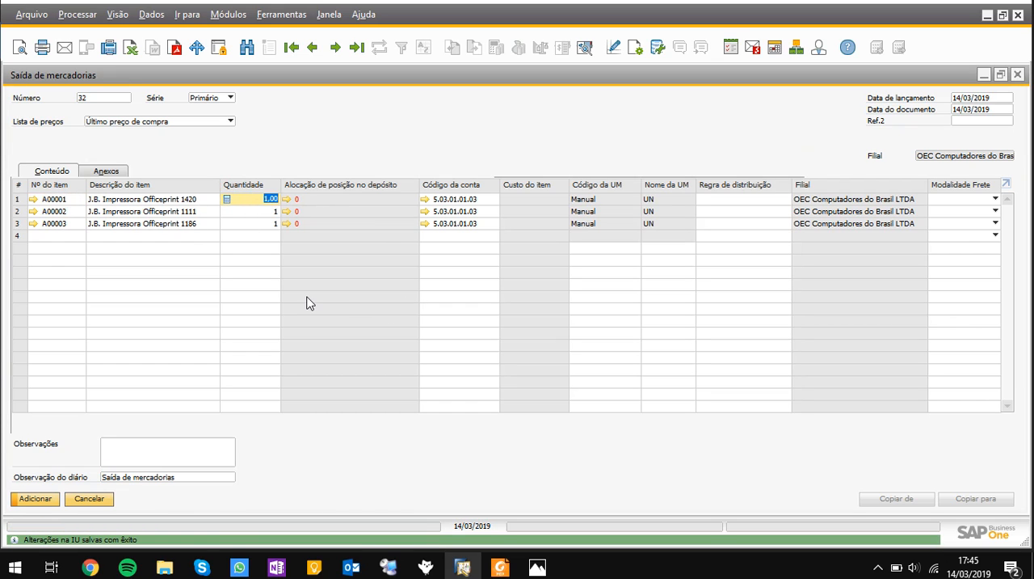
{"action": "type", "text": "50"}
{"action": "key", "text": "Down"}
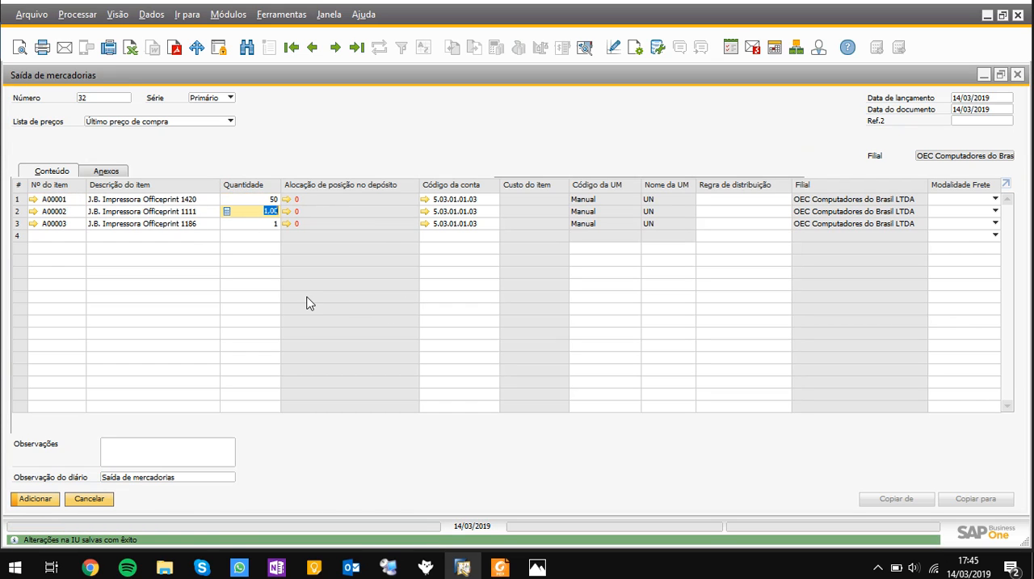
Try automatic FIFO bin allocation for item A00001, then cancel the allocation and discard the goods issue
{"action": "left_click", "coordinate": [287, 200]}
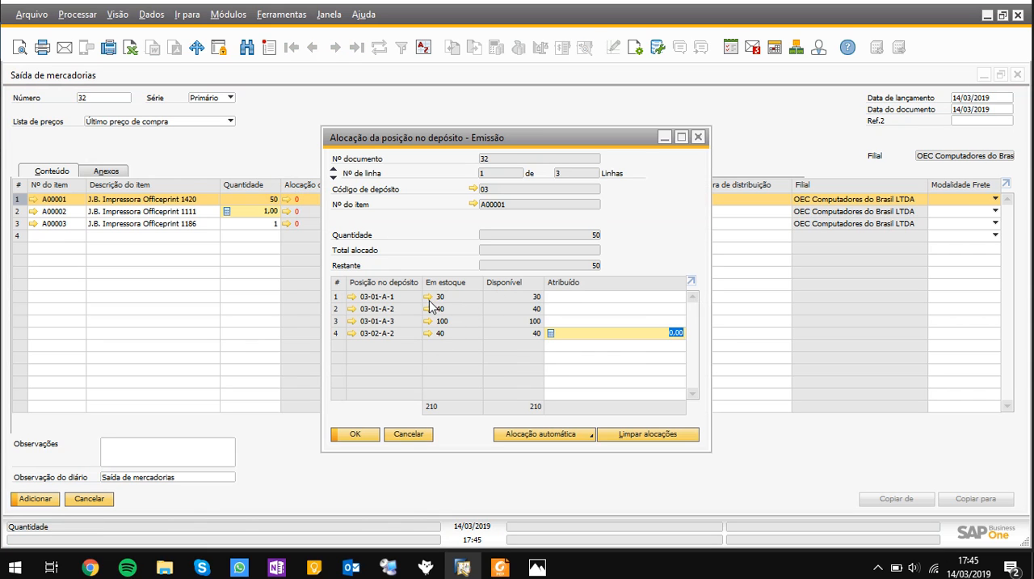
{"action": "left_click", "coordinate": [575, 435]}
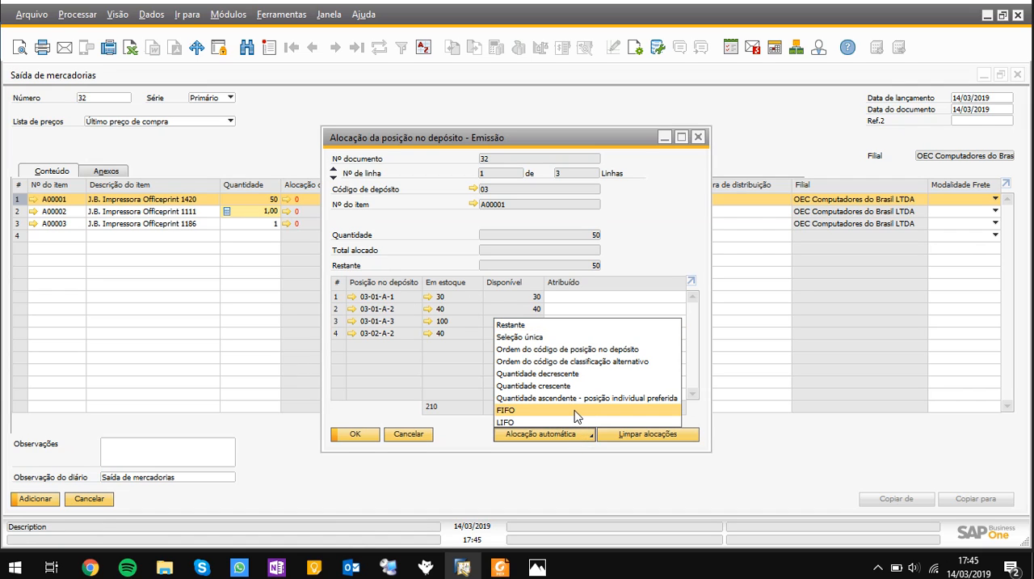
{"action": "left_click", "coordinate": [574, 411]}
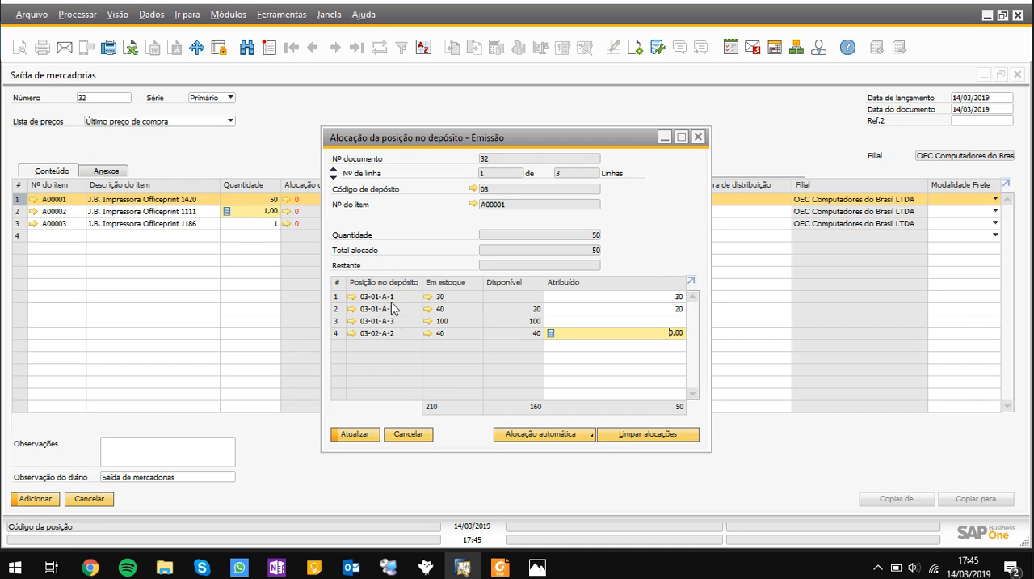
{"action": "left_click", "coordinate": [427, 439]}
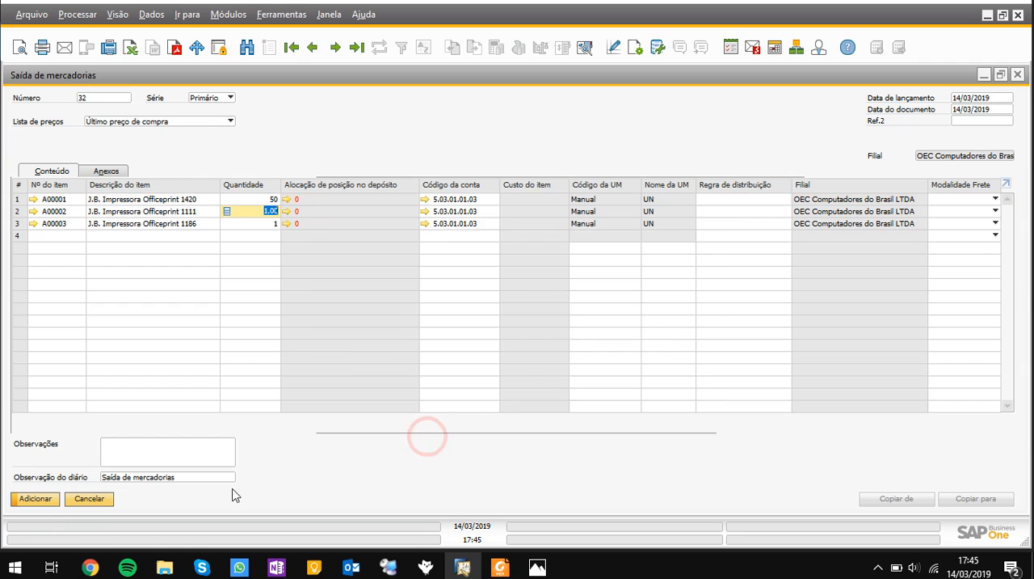
{"action": "left_click", "coordinate": [99, 500]}
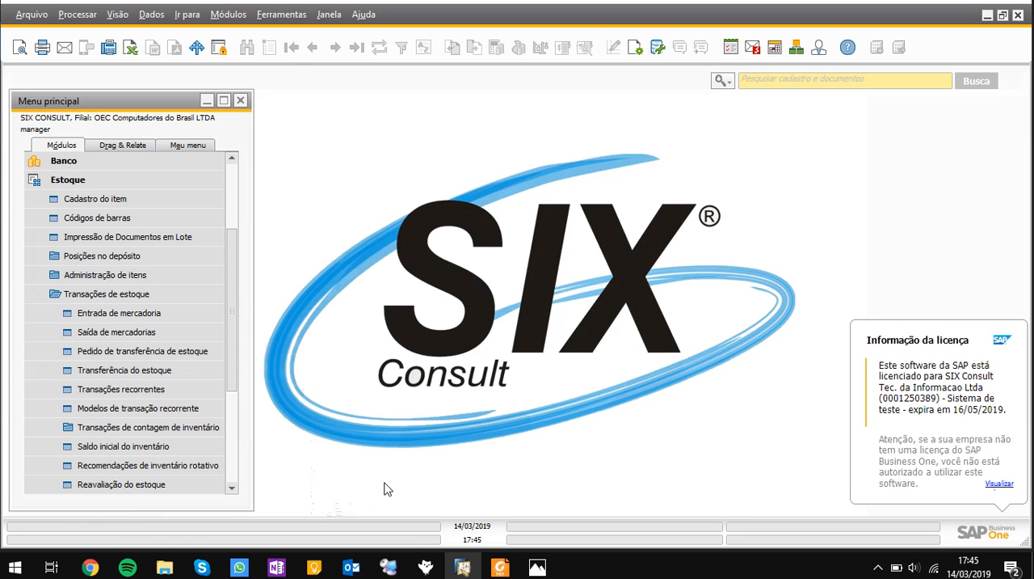
Open the selection criteria of the bin location list report (Lista de posição no depósito) among the inventory reports
{"action": "left_click", "coordinate": [184, 294]}
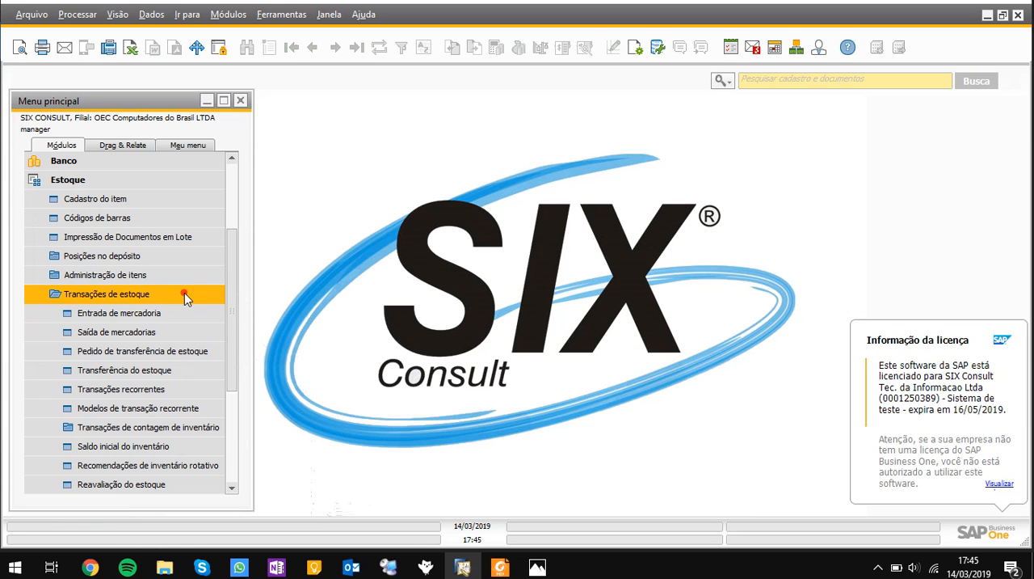
{"action": "left_click", "coordinate": [132, 177]}
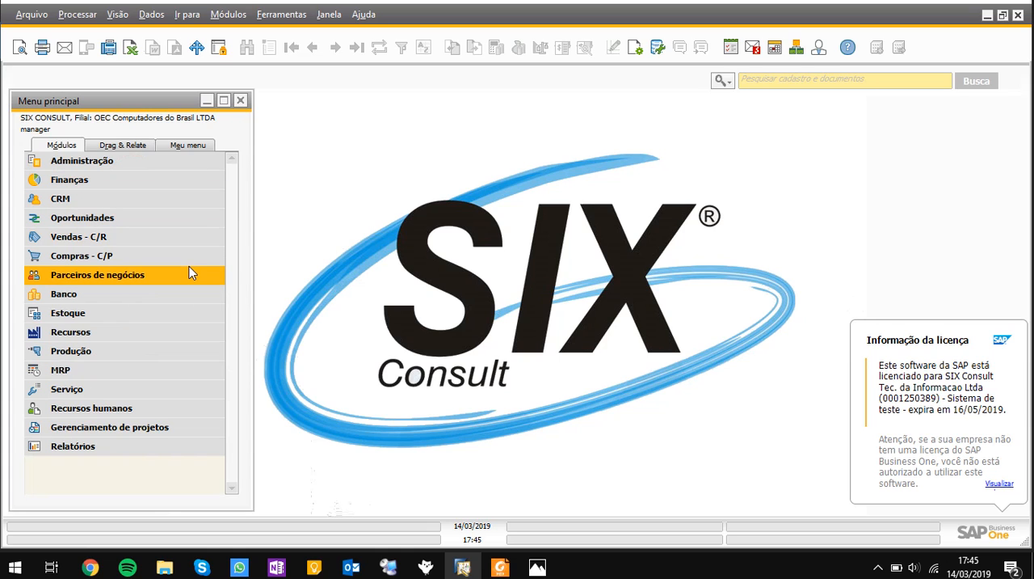
{"action": "left_click", "coordinate": [167, 320]}
{"action": "scroll", "coordinate": [166, 327], "scroll_direction": "down", "scroll_amount": 3}
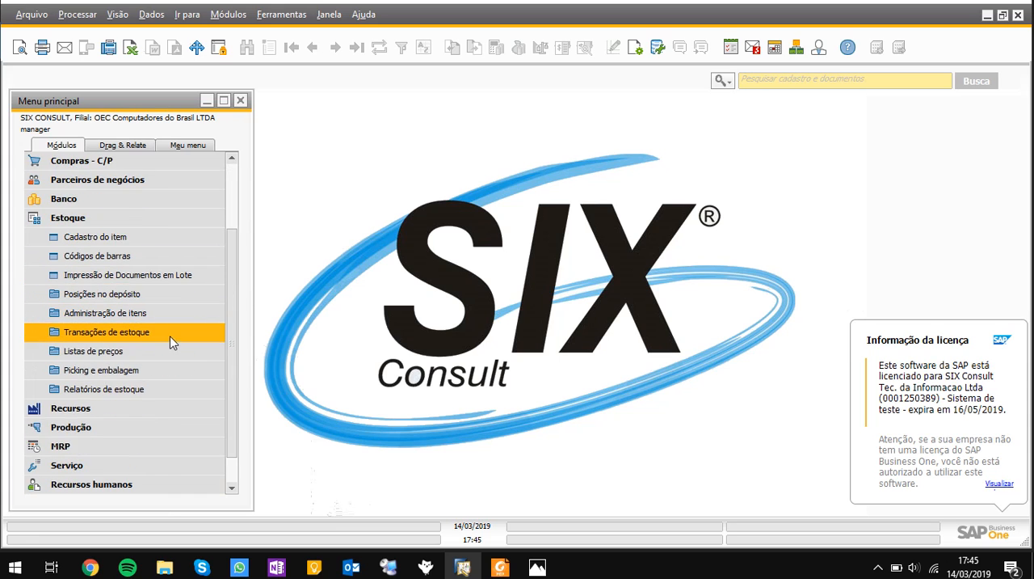
{"action": "scroll", "coordinate": [172, 342], "scroll_direction": "down", "scroll_amount": 1}
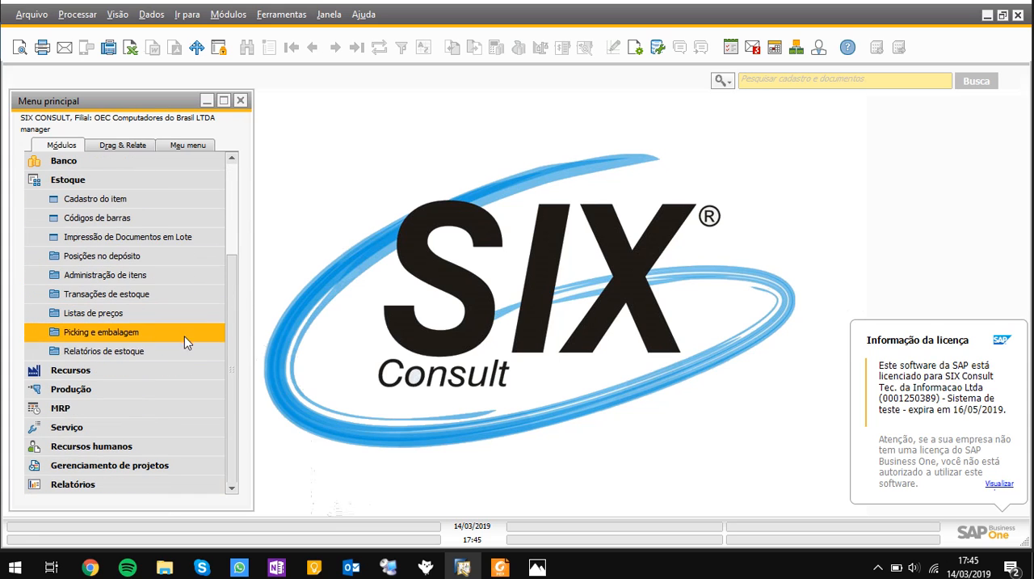
{"action": "left_click", "coordinate": [148, 356]}
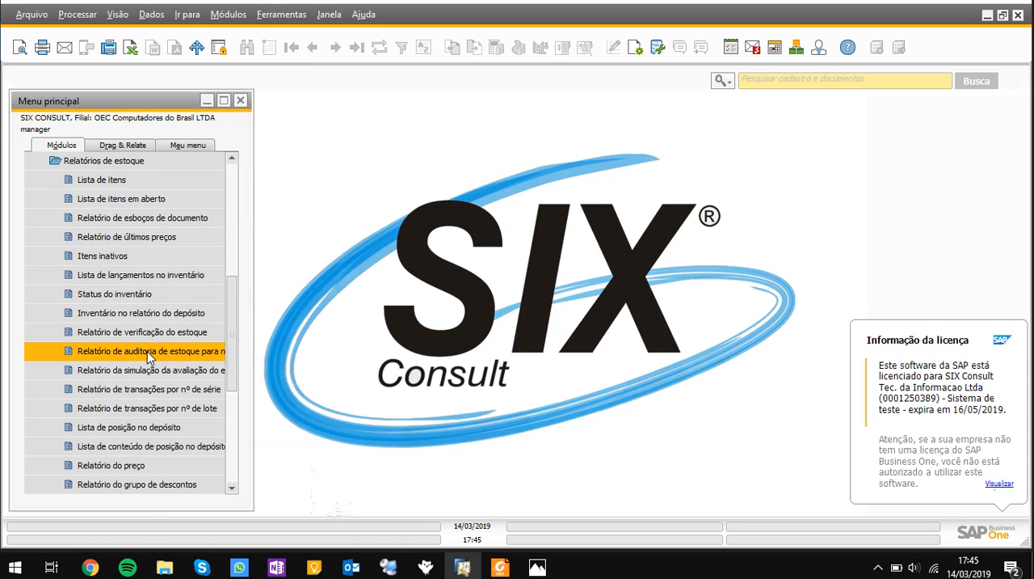
{"action": "left_click", "coordinate": [150, 428]}
Review the warehouse, sublevel and attribute criteria, then run the bin location list unfiltered and enlarge it
{"action": "left_click", "coordinate": [427, 217]}
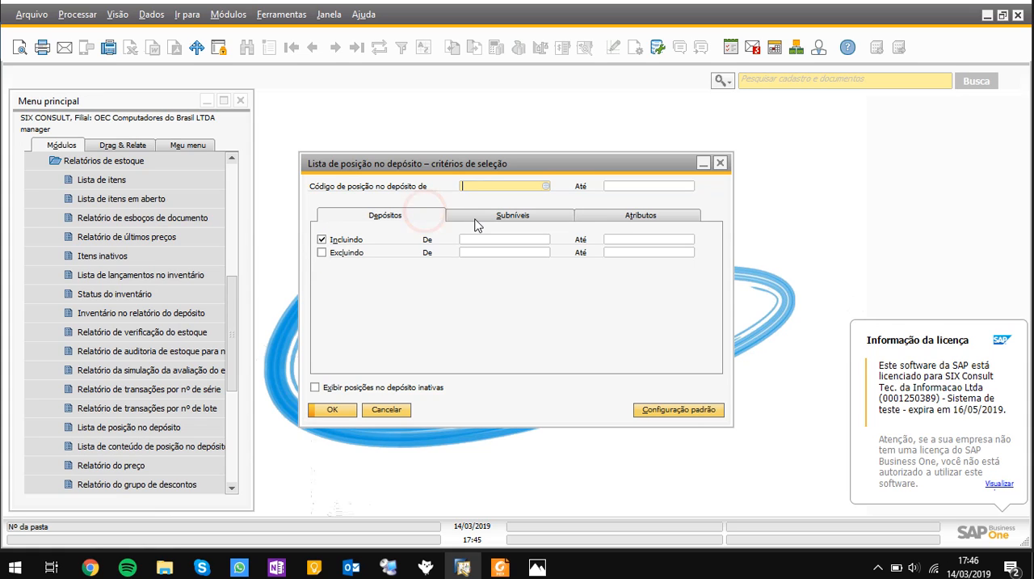
{"action": "left_click", "coordinate": [508, 224]}
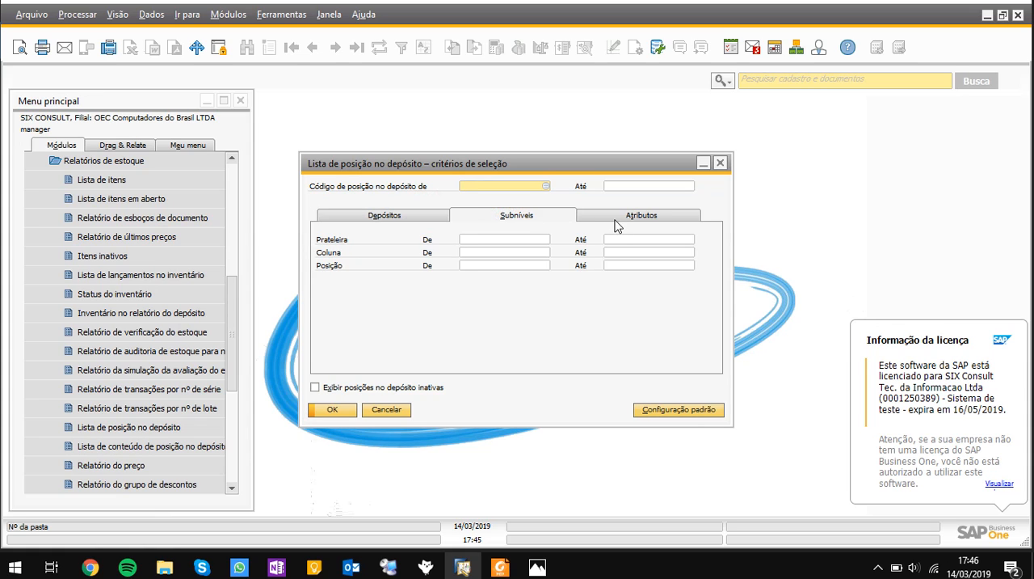
{"action": "left_click", "coordinate": [617, 223]}
{"action": "left_click", "coordinate": [534, 218]}
{"action": "left_click", "coordinate": [333, 410]}
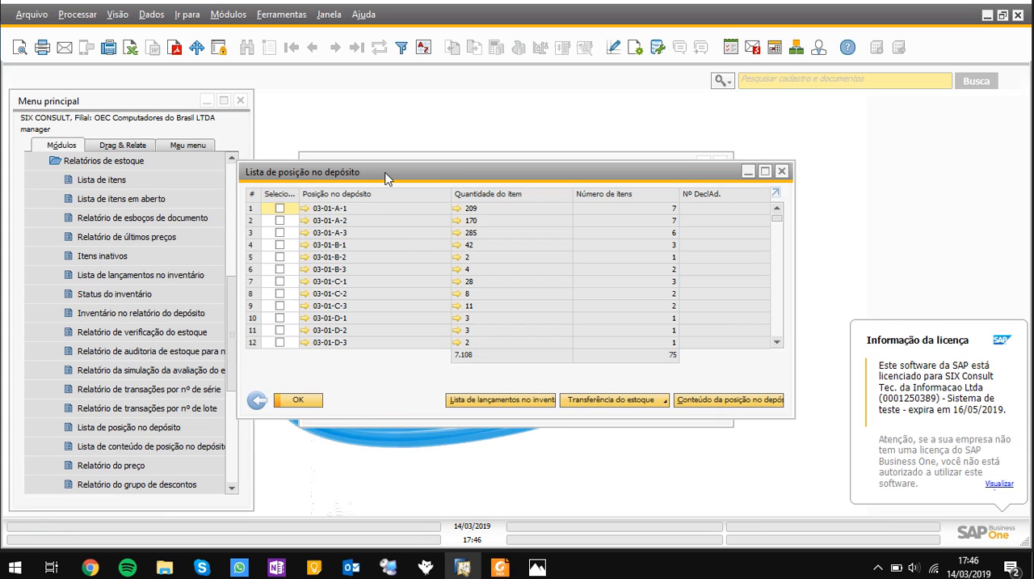
{"action": "double_click", "coordinate": [385, 172]}
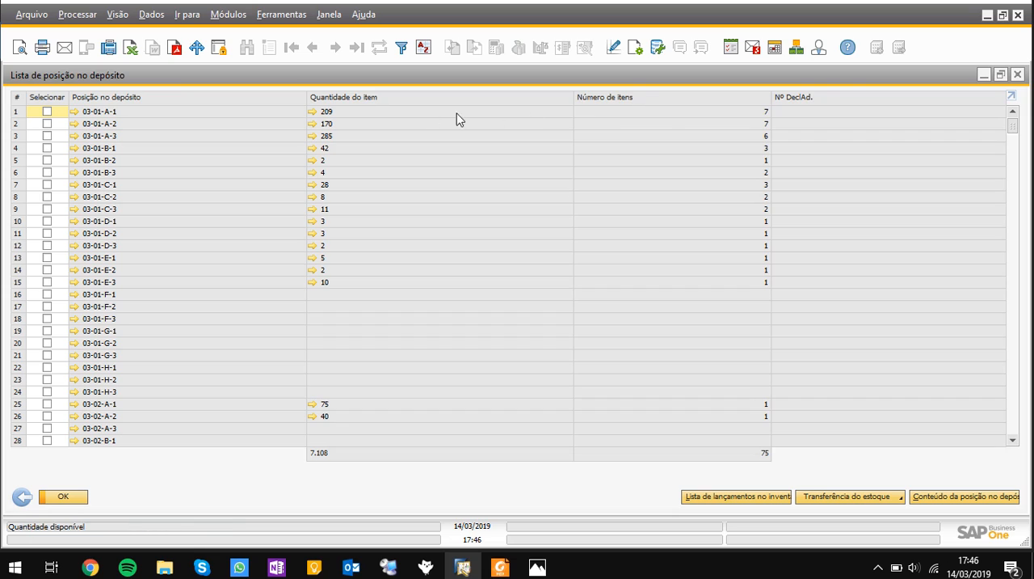
Examine the items and quantities stored in bin location 03-01-A-1 and return to the bin location list
{"action": "left_click", "coordinate": [313, 114]}
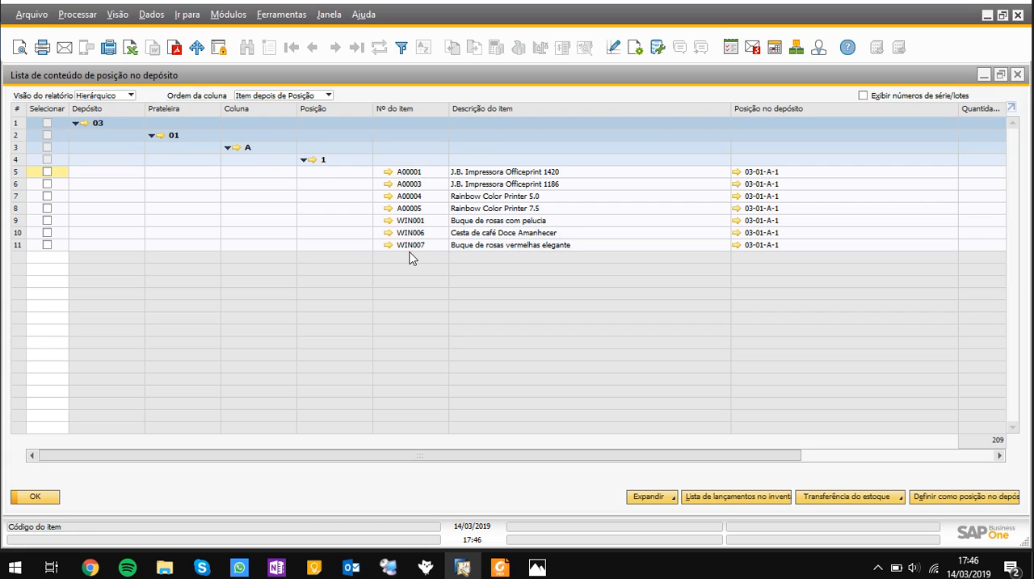
{"action": "left_click_drag", "start_coordinate": [628, 454], "coordinate": [752, 450]}
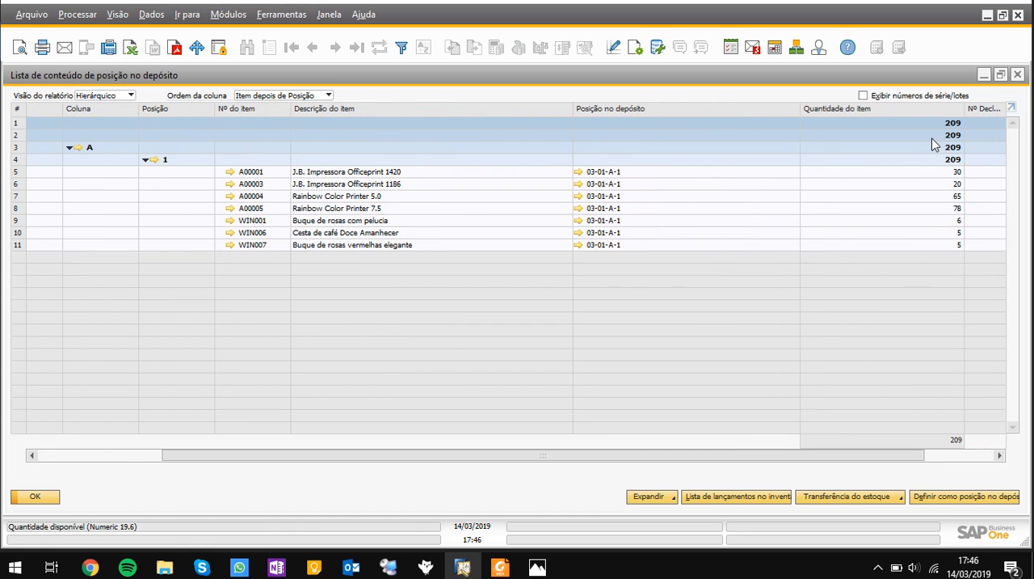
{"action": "left_click", "coordinate": [38, 498]}
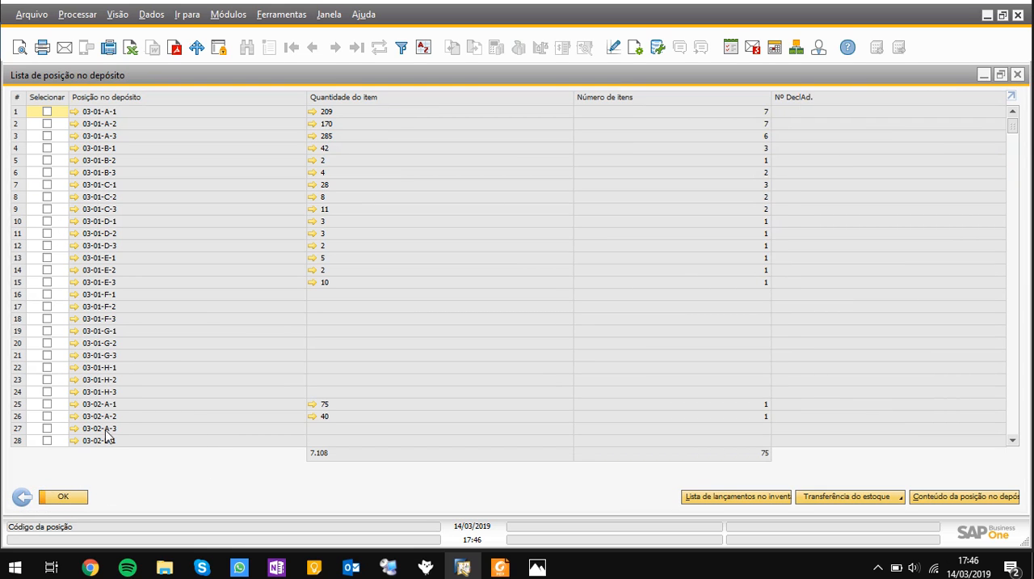
Check the stock transfer options for bin locations 03-01-A-1 and 03-01-A-2, then leave the report without transferring
{"action": "left_click", "coordinate": [47, 111]}
{"action": "left_click", "coordinate": [47, 123]}
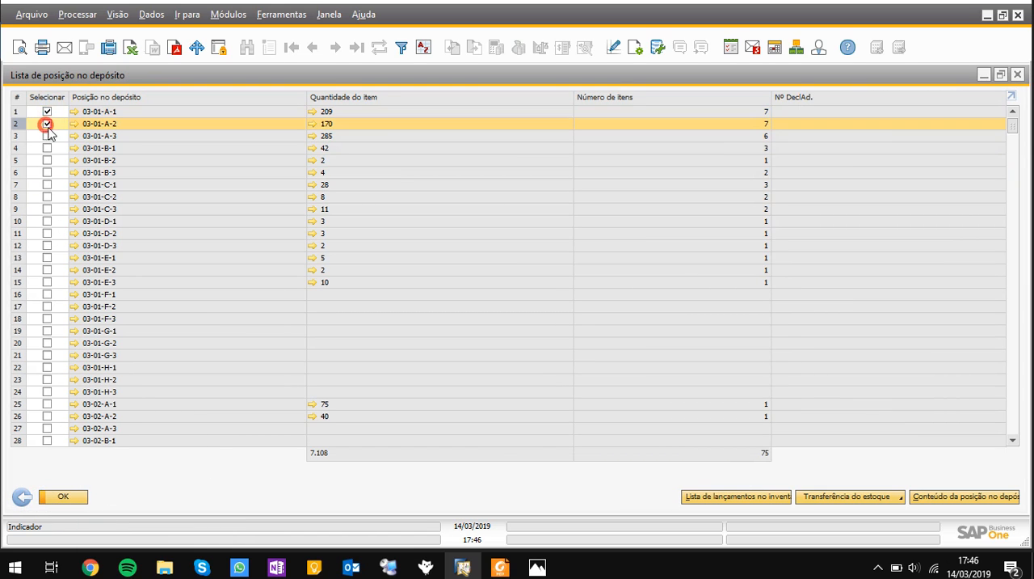
{"action": "left_click", "coordinate": [895, 501]}
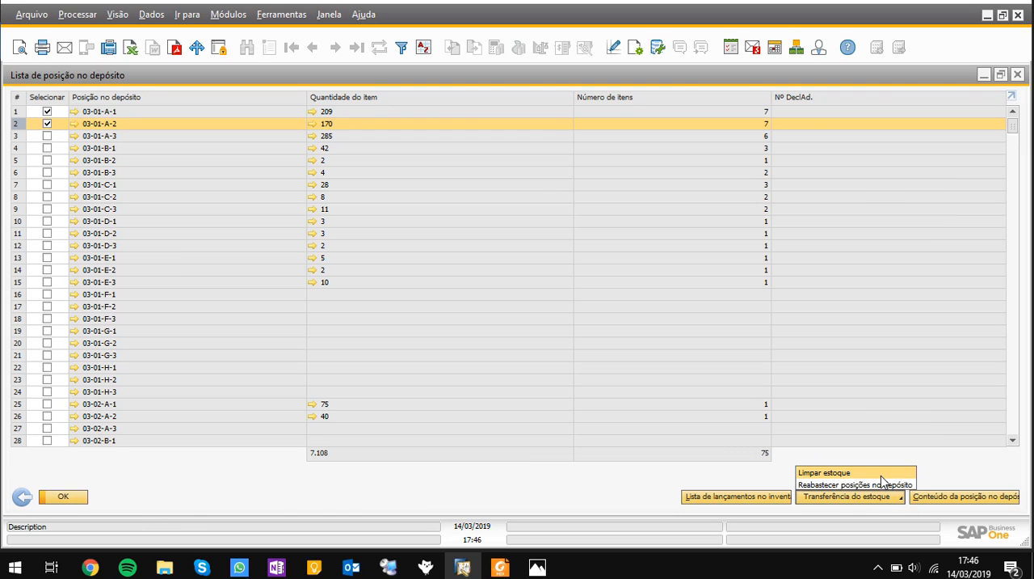
{"action": "left_click", "coordinate": [548, 495]}
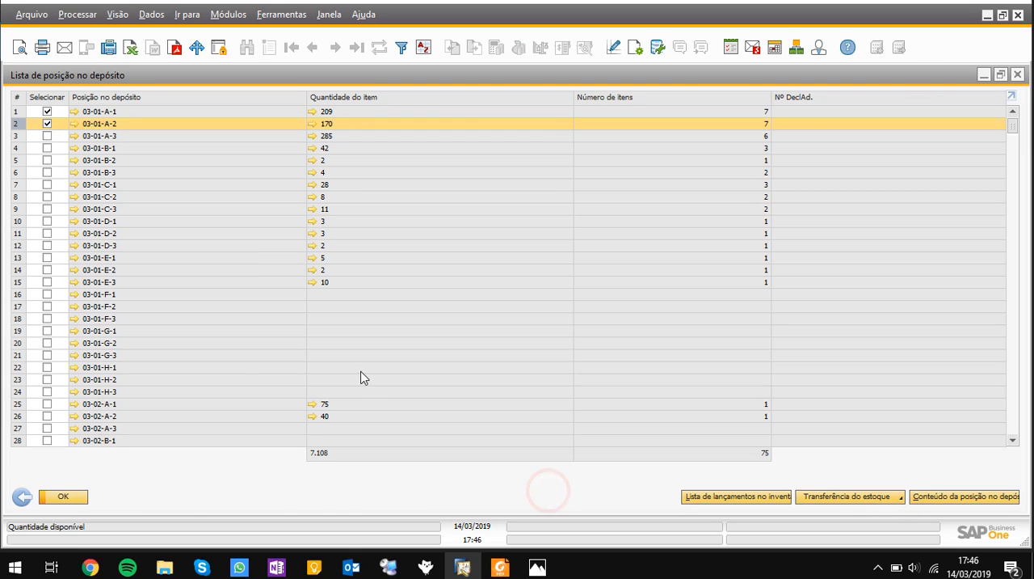
{"action": "left_click", "coordinate": [23, 497]}
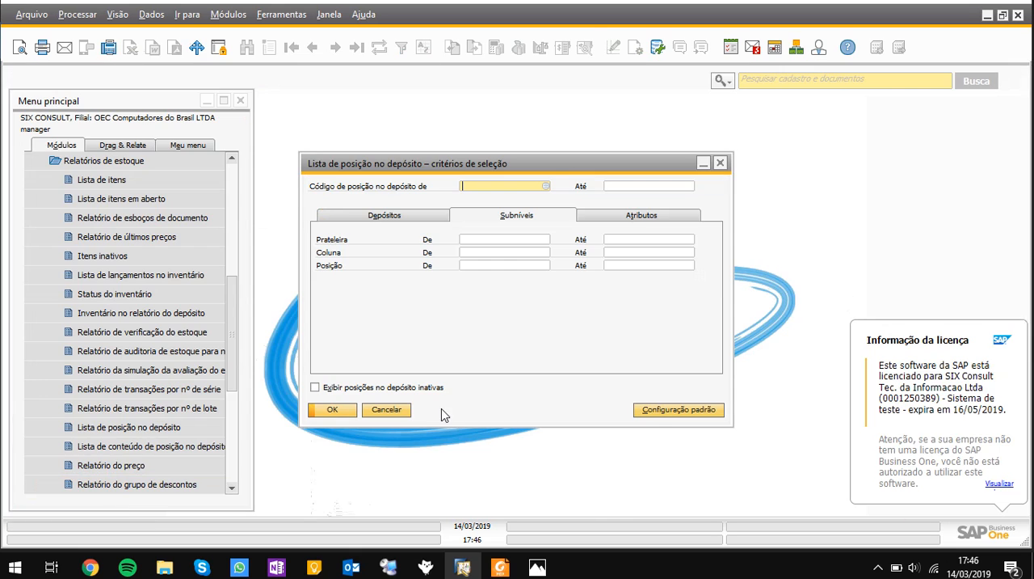
{"action": "left_click", "coordinate": [388, 410]}
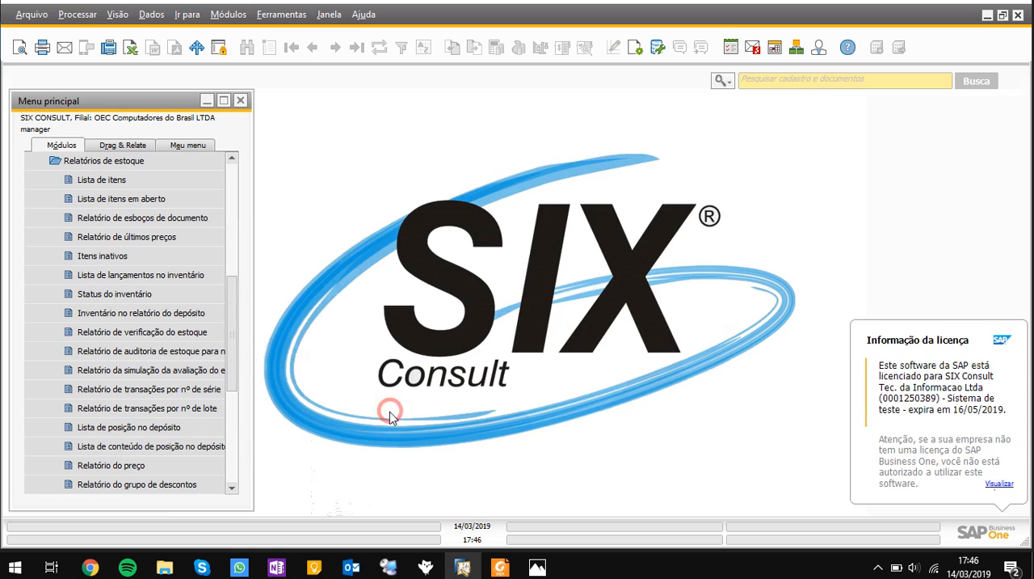
Run the bin location content list for warehouse 03, bins 03-01-A-1 to 05-10-H-3, and look through its items
{"action": "left_click", "coordinate": [196, 447]}
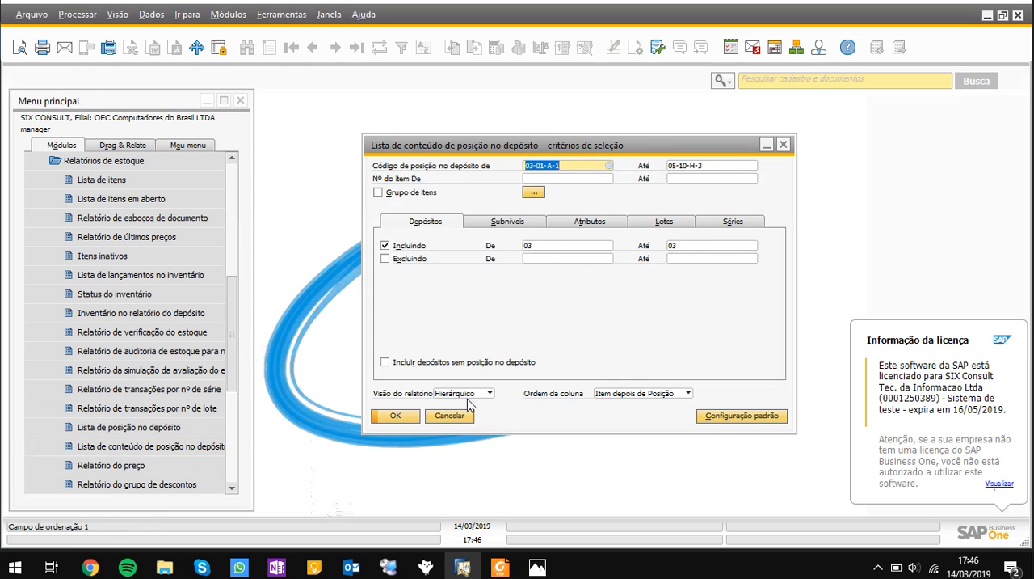
{"action": "left_click", "coordinate": [398, 416]}
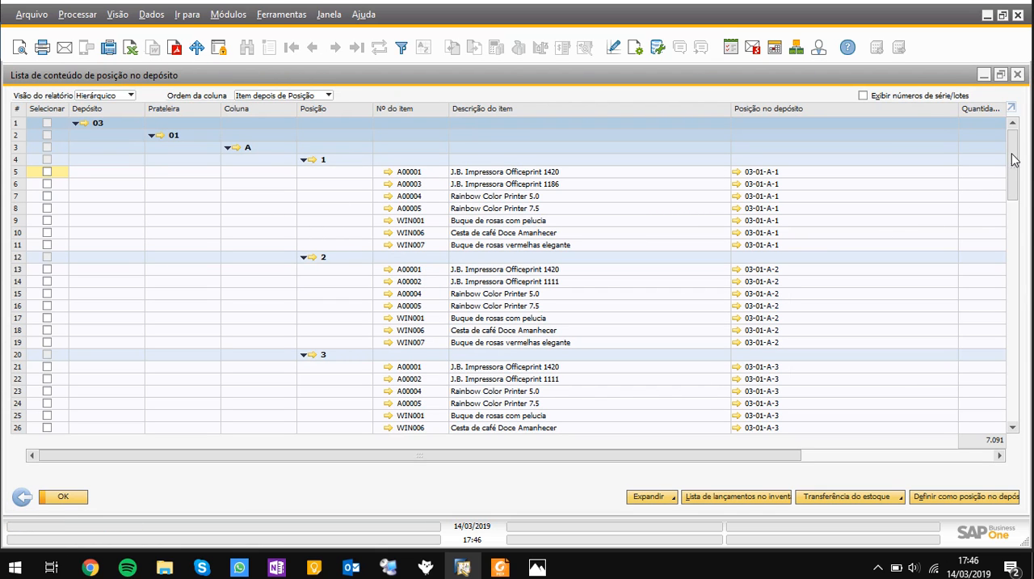
{"action": "scroll", "coordinate": [1016, 153], "scroll_direction": "down", "scroll_amount": 15}
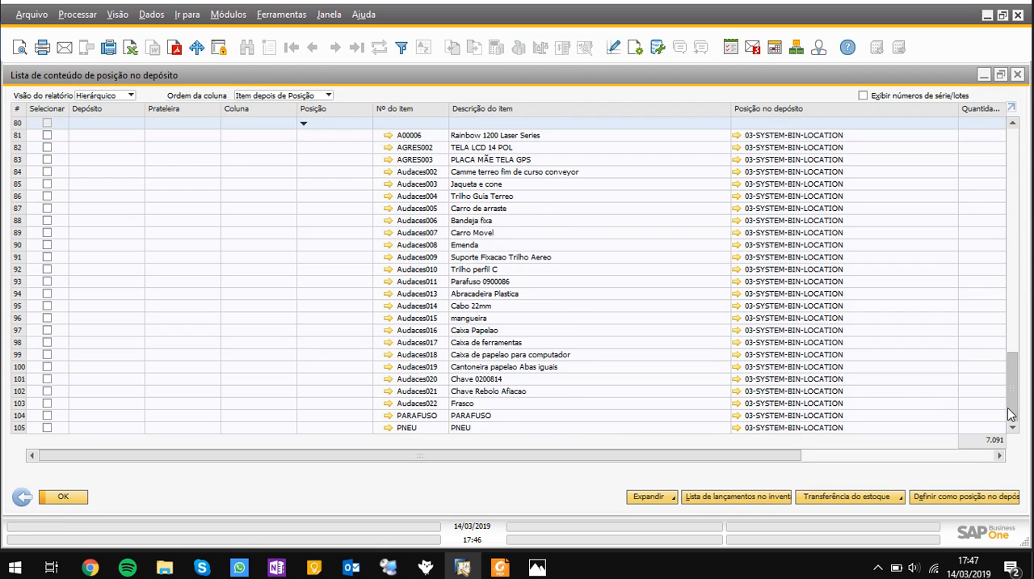
{"action": "scroll", "coordinate": [1015, 154], "scroll_direction": "up", "scroll_amount": 15}
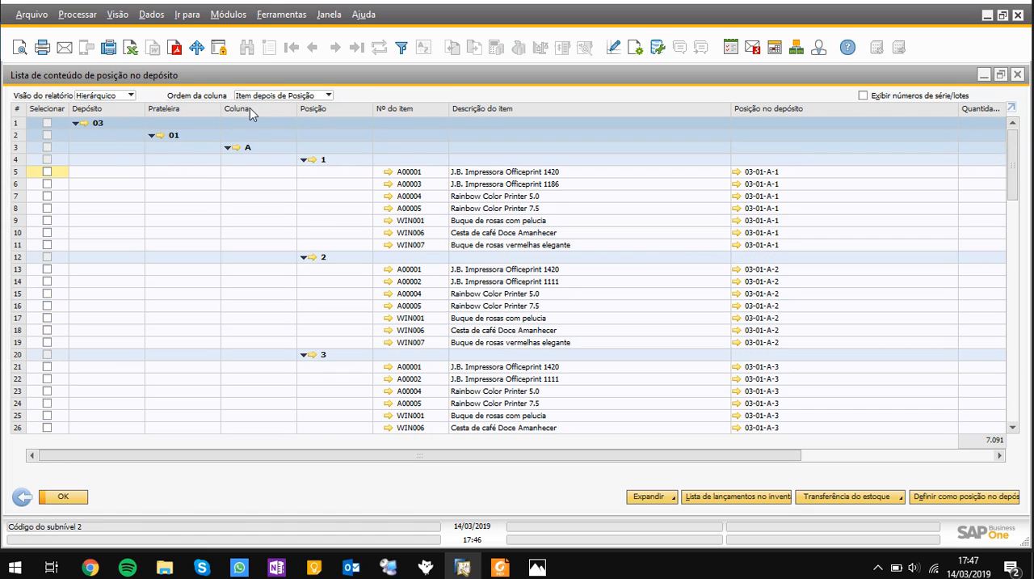
Fit the column widths of the bin location content list so the item quantities can be read
{"action": "left_click", "coordinate": [463, 172]}
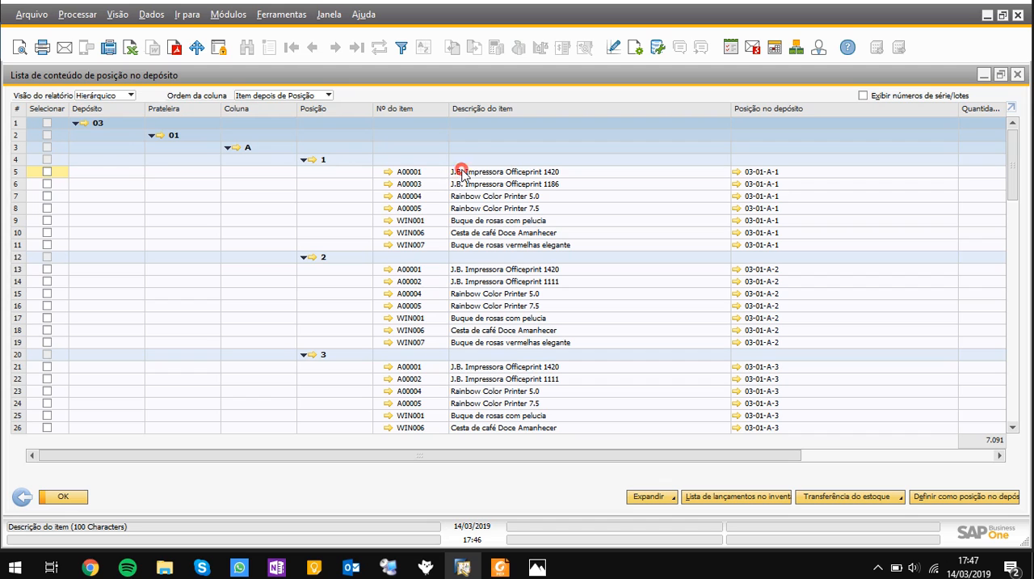
{"action": "left_click", "coordinate": [472, 209]}
{"action": "scroll", "coordinate": [663, 210], "scroll_direction": "down", "scroll_amount": 2}
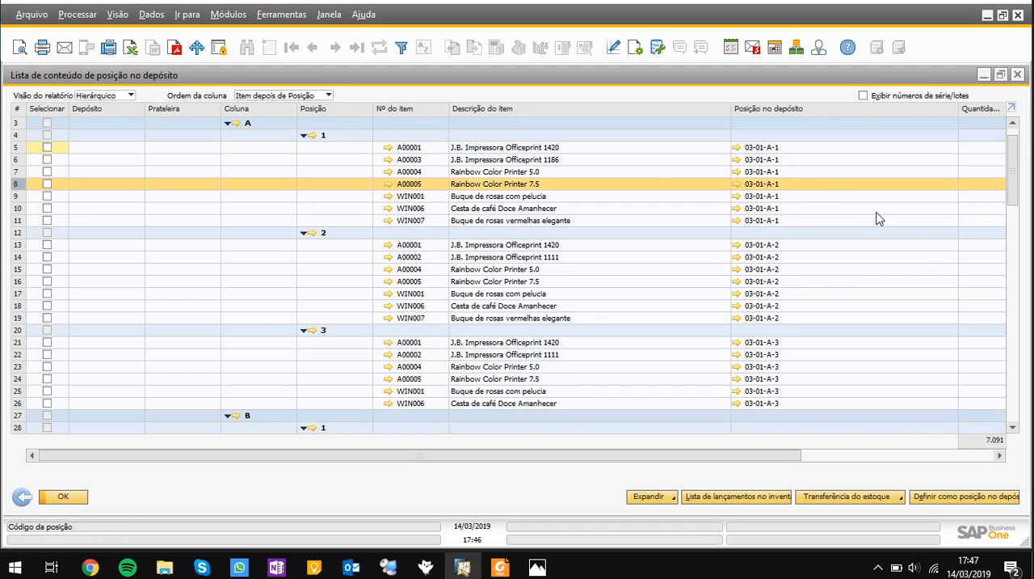
{"action": "left_click", "coordinate": [117, 14]}
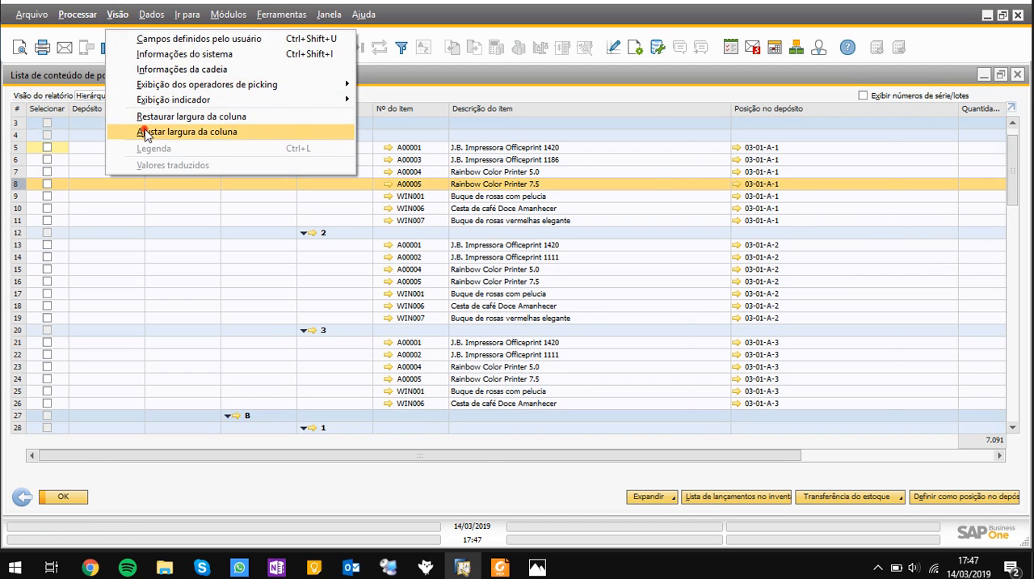
{"action": "left_click", "coordinate": [146, 133]}
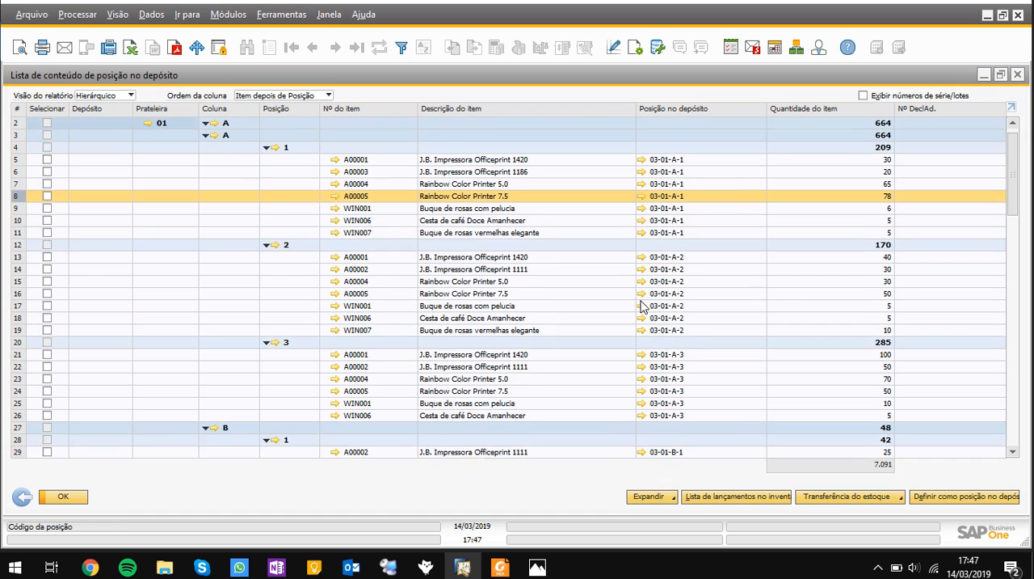
{"action": "scroll", "coordinate": [642, 305], "scroll_direction": "up", "scroll_amount": 1}
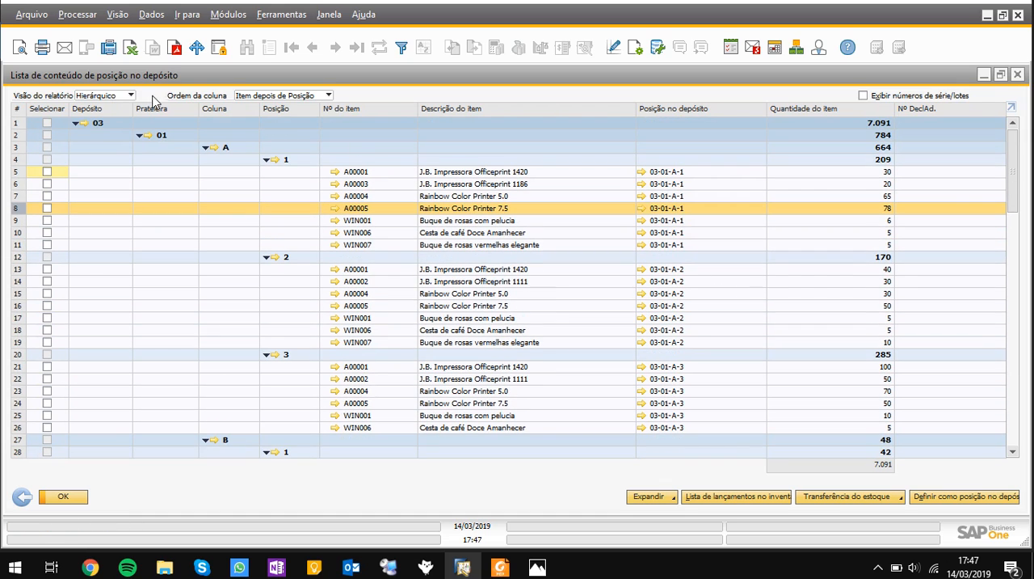
Set the column order to Item antes do depósito and switch it back to Item depois de Posição
{"action": "left_click", "coordinate": [275, 95]}
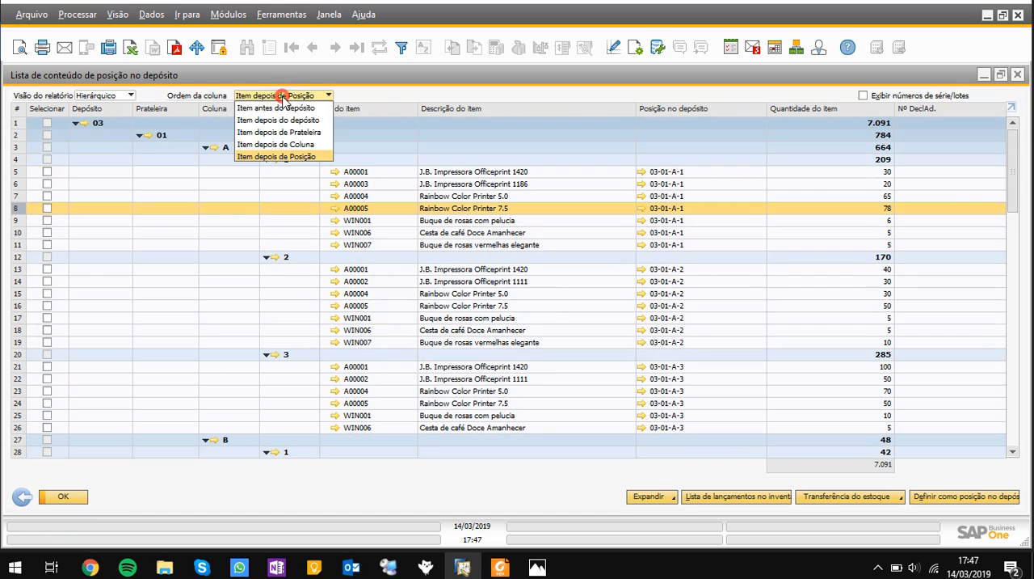
{"action": "left_click", "coordinate": [301, 107]}
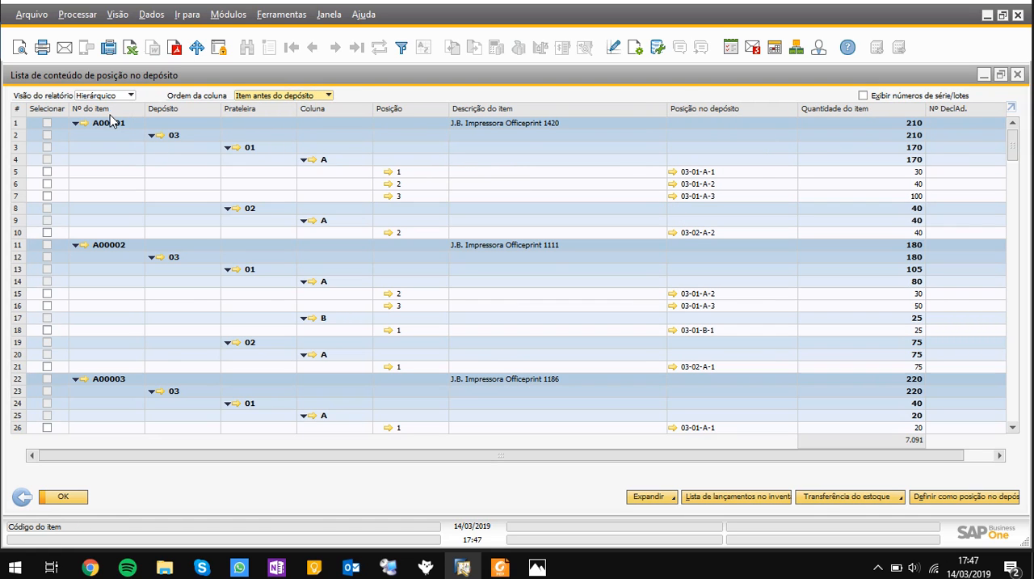
{"action": "left_click", "coordinate": [285, 98]}
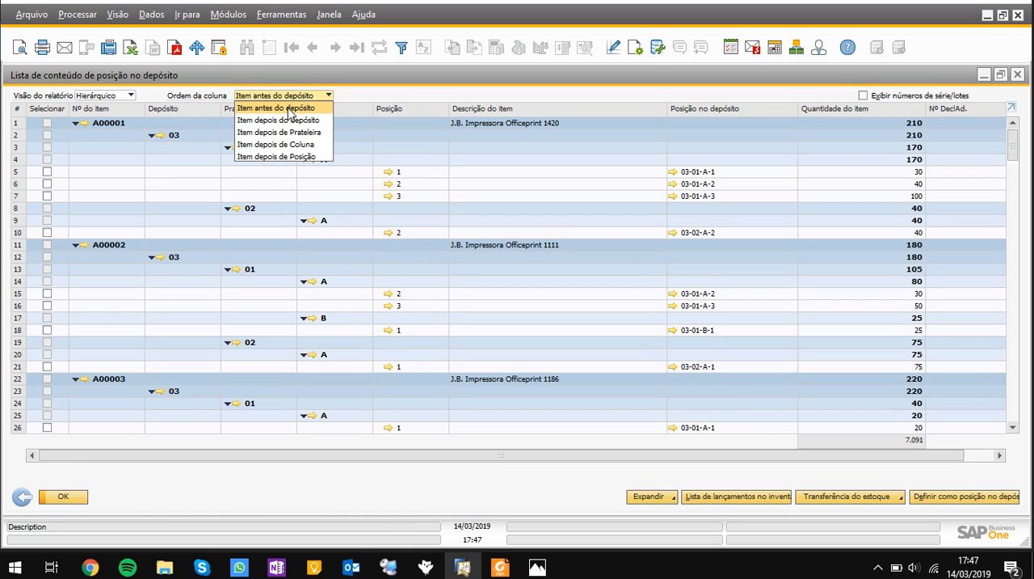
{"action": "left_click", "coordinate": [289, 156]}
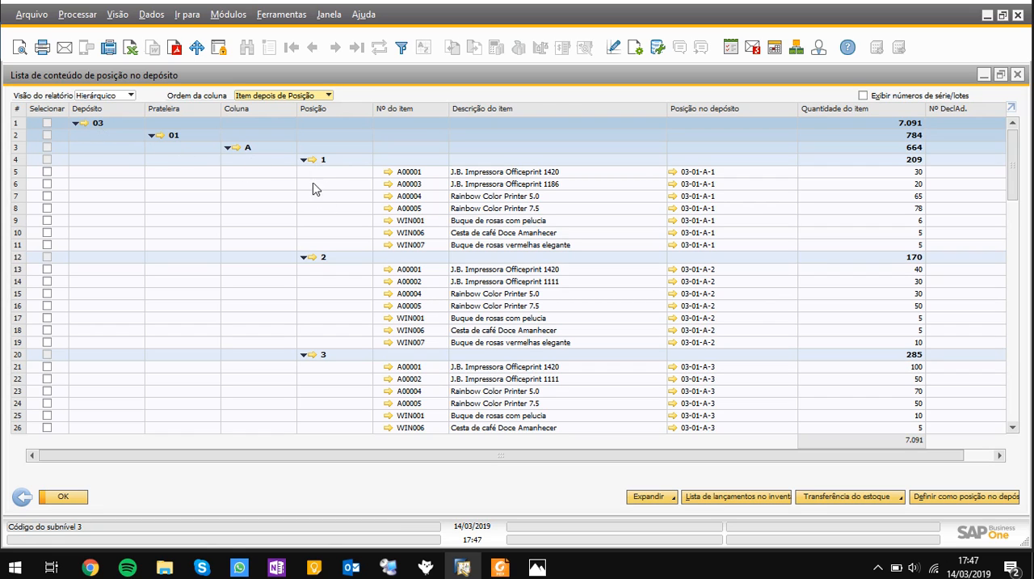
Examine the items and quantities per bin in columns A to C of shelf 01 and return to the selection criteria
{"action": "scroll", "coordinate": [380, 266], "scroll_direction": "down", "scroll_amount": 4}
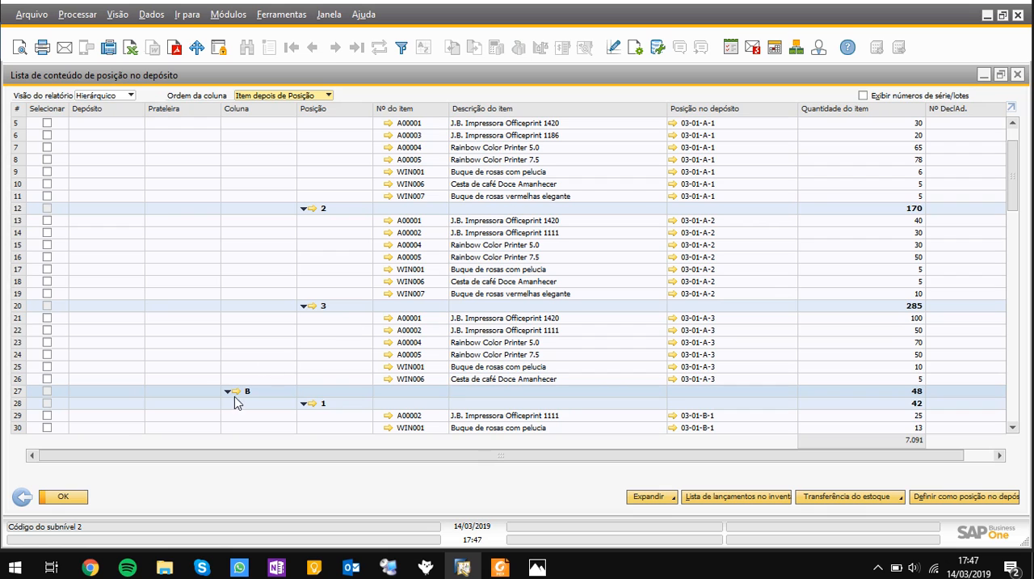
{"action": "scroll", "coordinate": [250, 392], "scroll_direction": "down", "scroll_amount": 3}
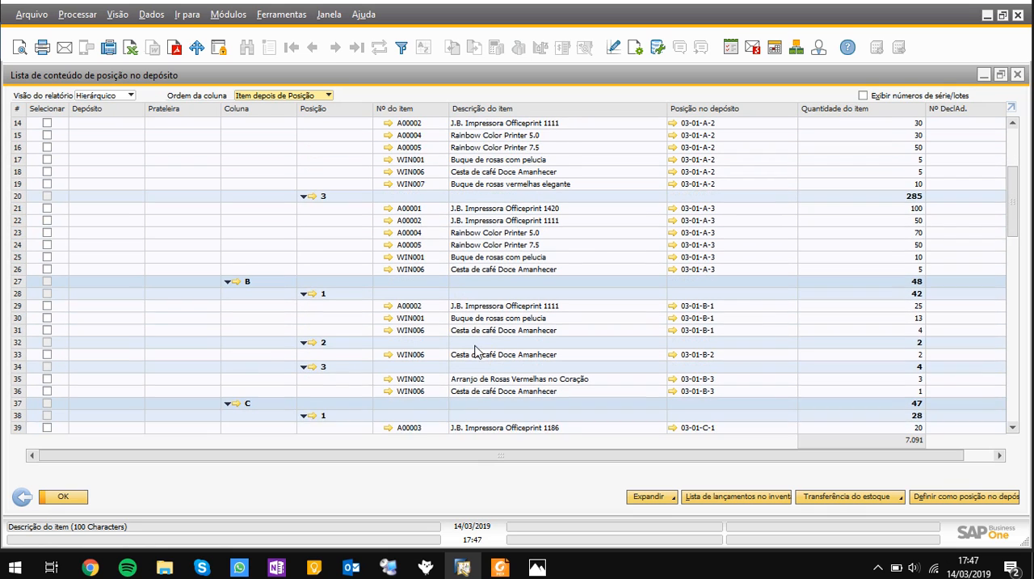
{"action": "scroll", "coordinate": [275, 399], "scroll_direction": "down", "scroll_amount": 3}
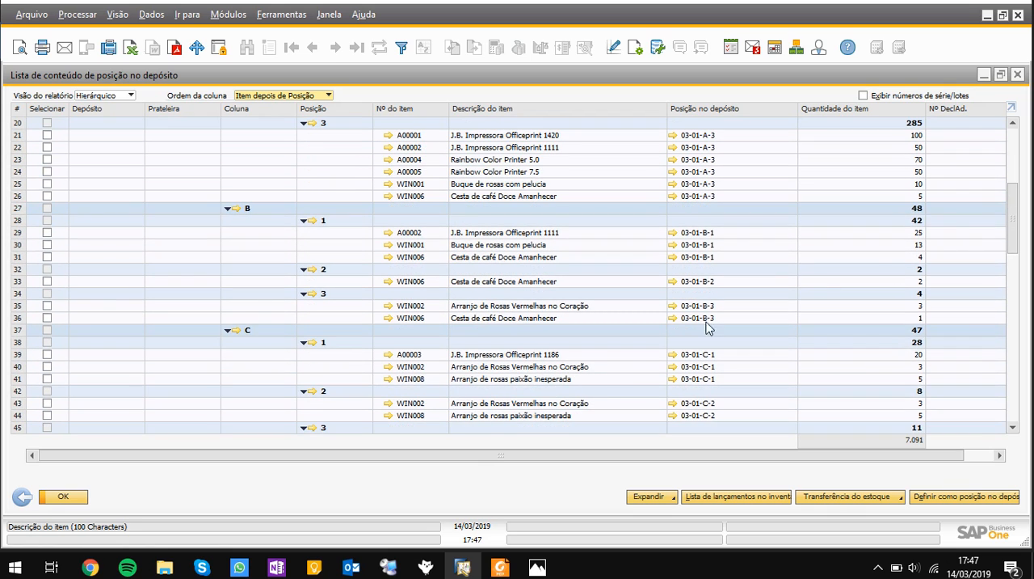
{"action": "left_click_drag", "start_coordinate": [1012, 206], "coordinate": [1010, 133]}
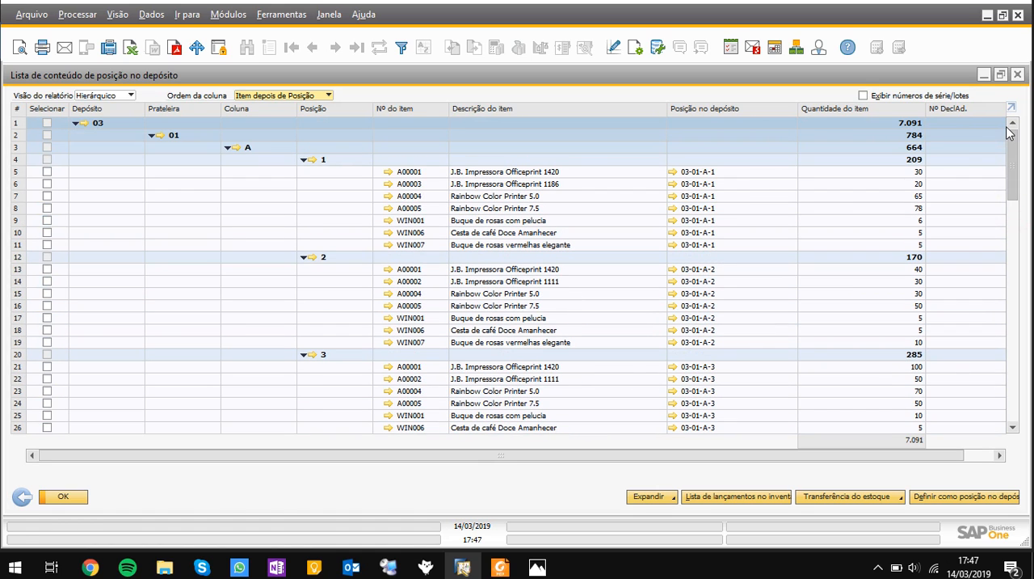
{"action": "left_click", "coordinate": [22, 497]}
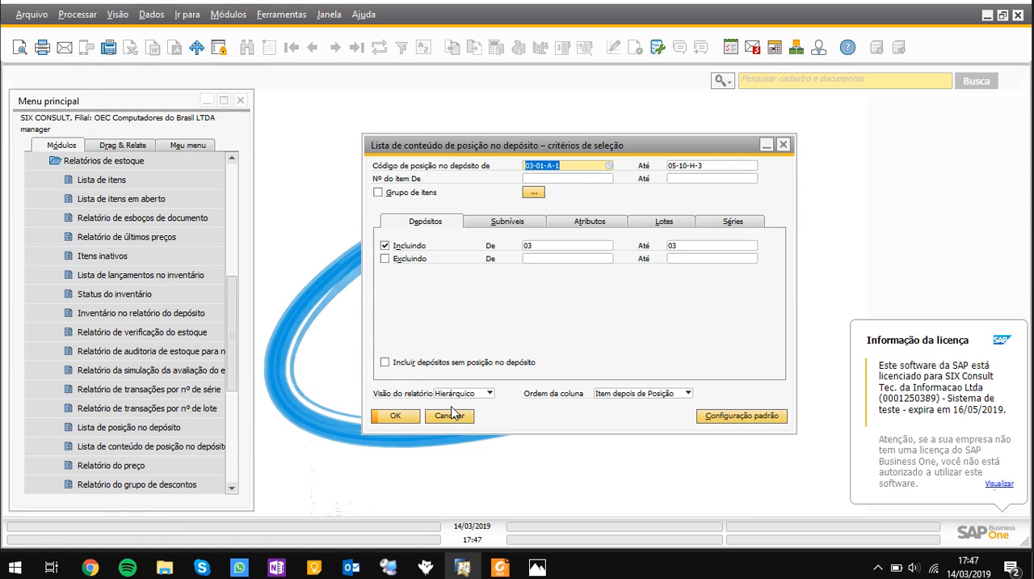